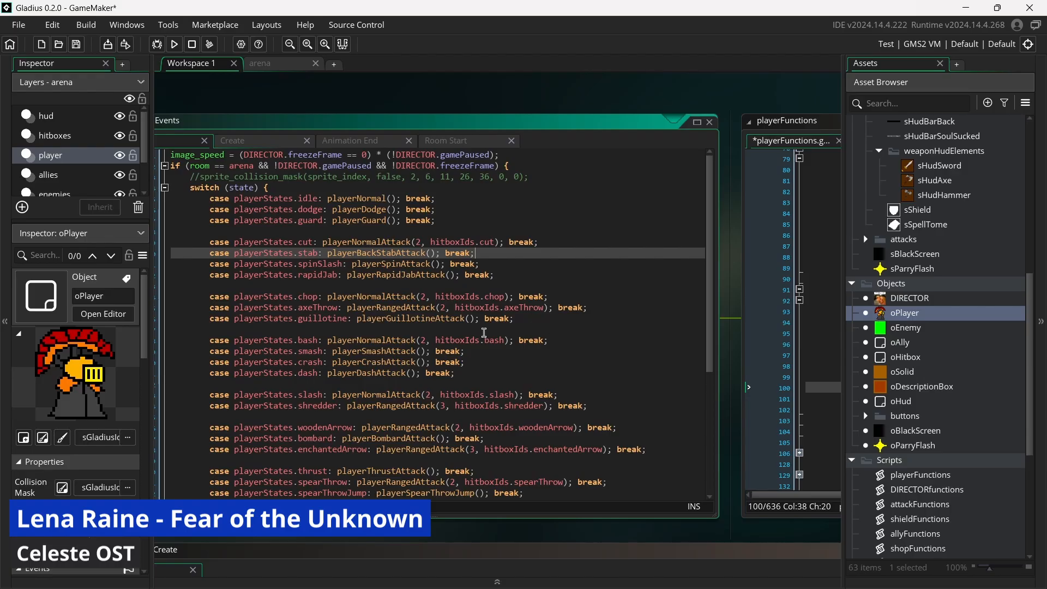
Examine the switch (state) block and its cases in the Step event of oPlayer
left_click(605, 321)
mouse_move(605, 320)
middle_mouse_down()
mouse_move(357, 327)
mouse_move(379, 312)
mouse_move(527, 308)
mouse_move(609, 327)
middle_mouse_up()
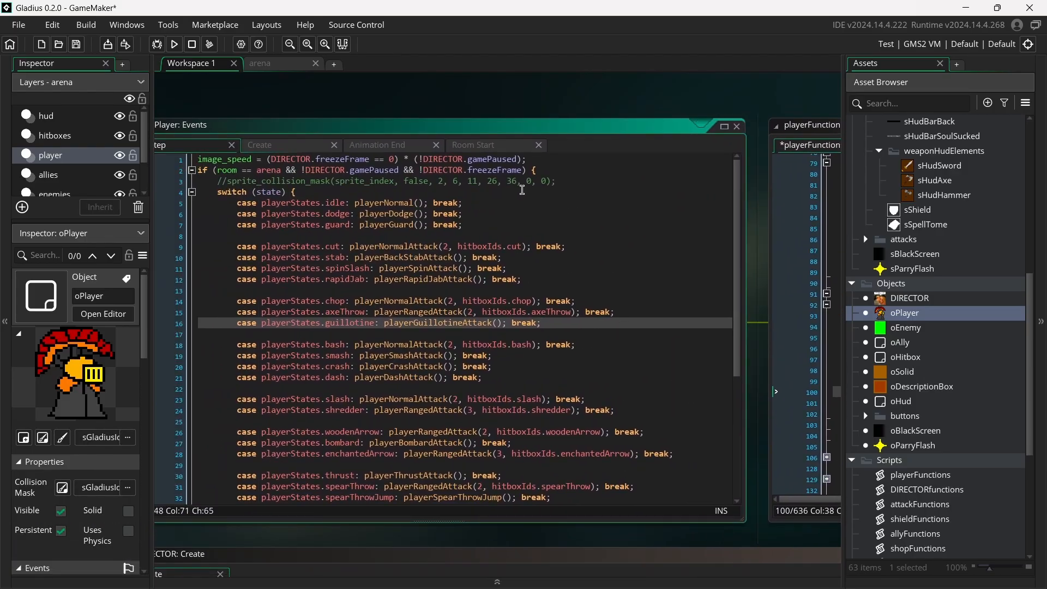
left_click(254, 213)
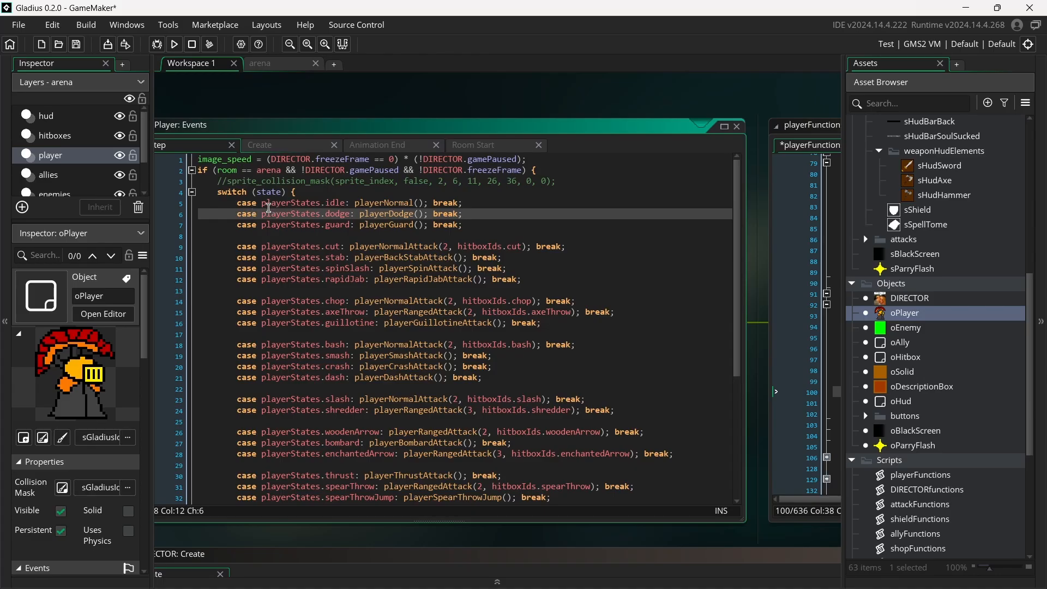
double_click(240, 194)
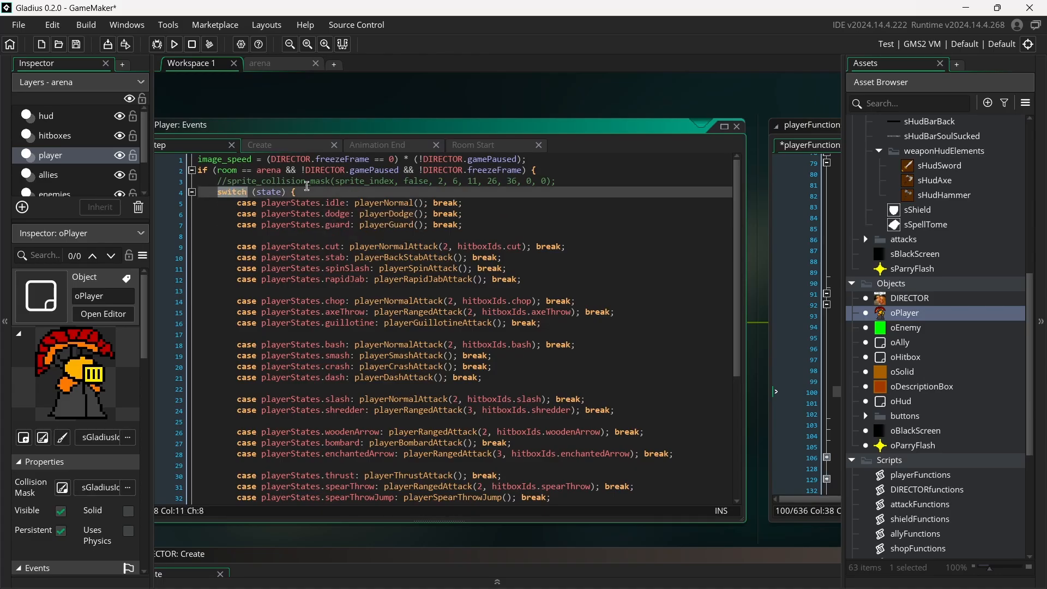
double_click(270, 192)
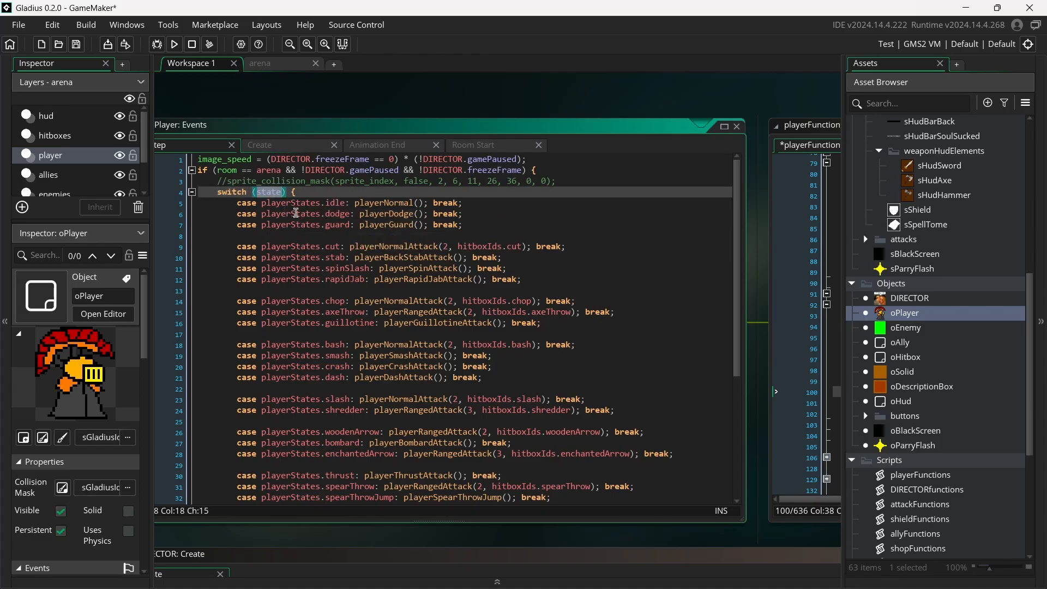
left_click(425, 196)
left_click(611, 301)
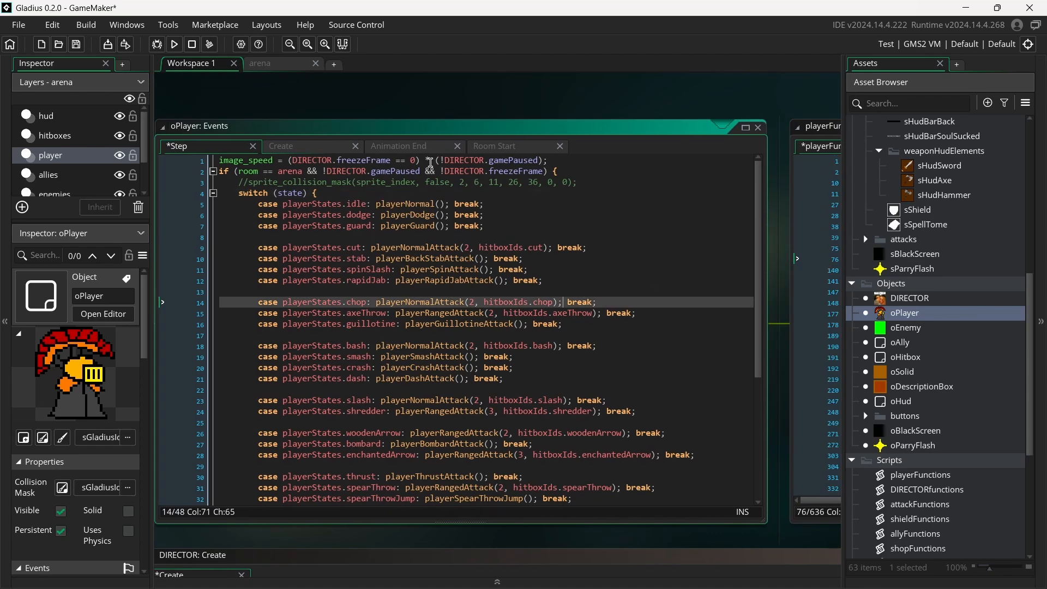
Examine how the playerStates cases idle, dodge and guard call their matching player functions in the Step event
double_click(322, 205)
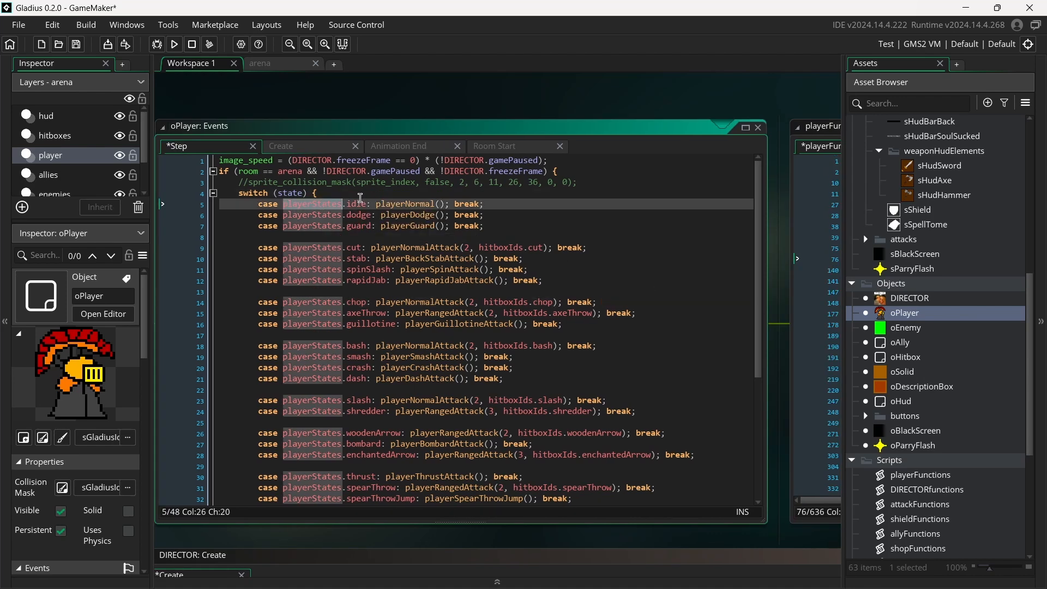
double_click(359, 203)
middle_click(352, 248)
left_click(230, 145)
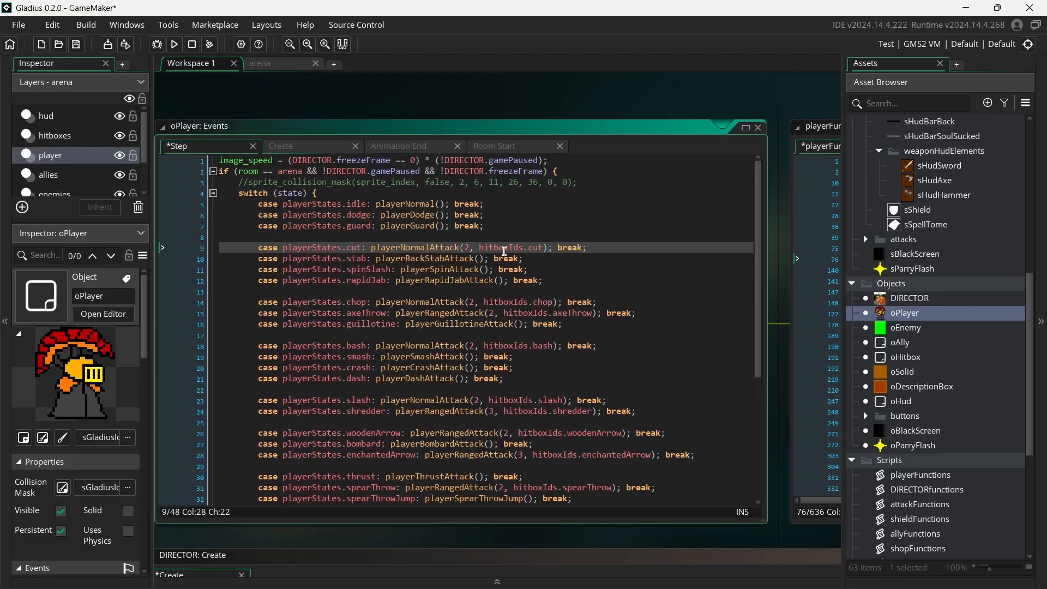
double_click(390, 205)
left_click(406, 217)
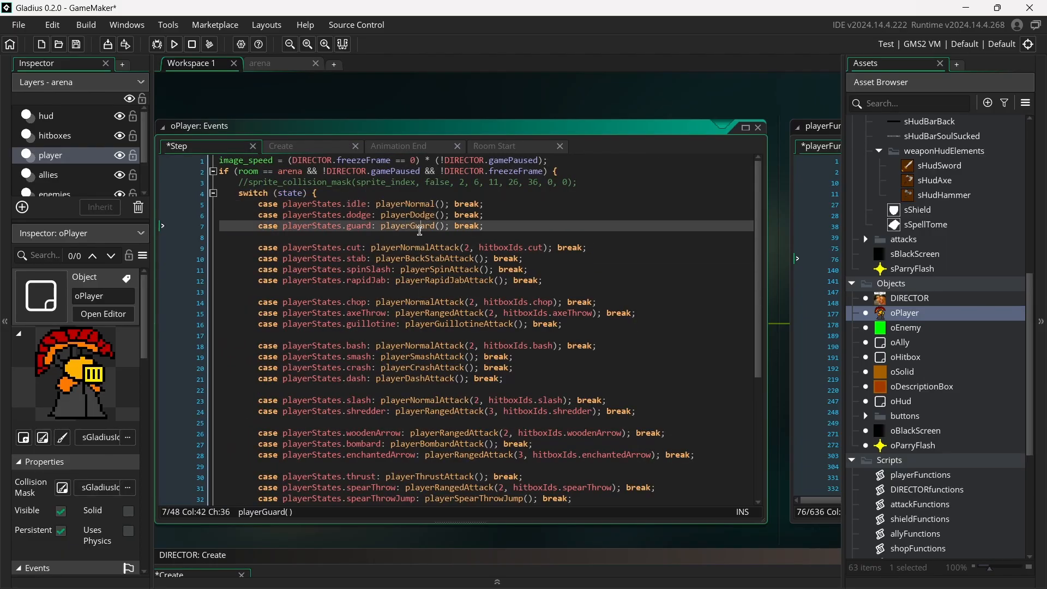
double_click(420, 229)
View the function list in the playerFunctions script and return to the attack cases in oPlayer's Step event
middle_click_drag(470, 259, 59, 266)
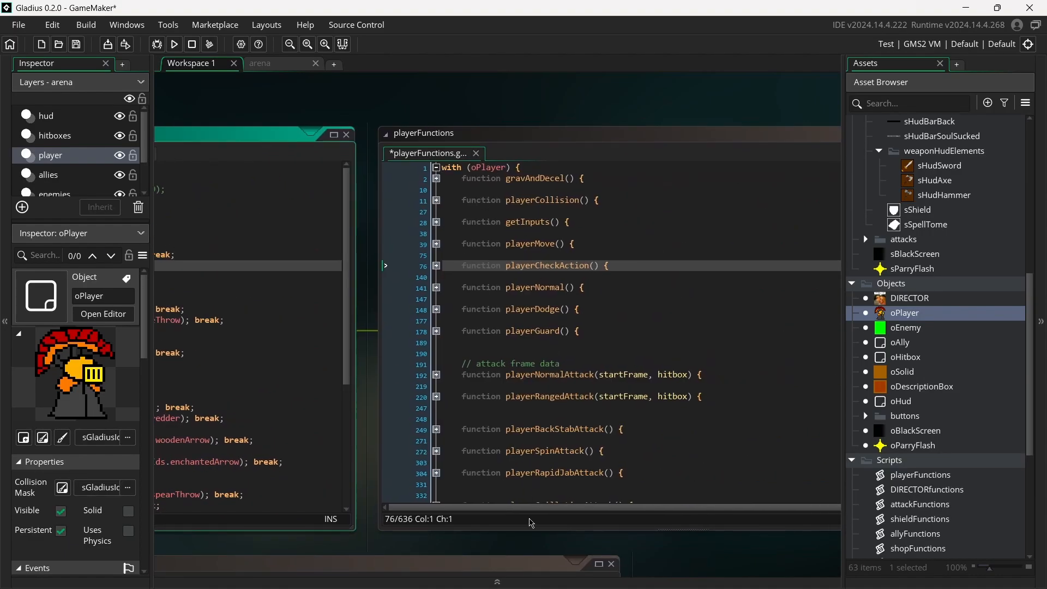
left_click(526, 353)
middle_click_drag(229, 315, 437, 254)
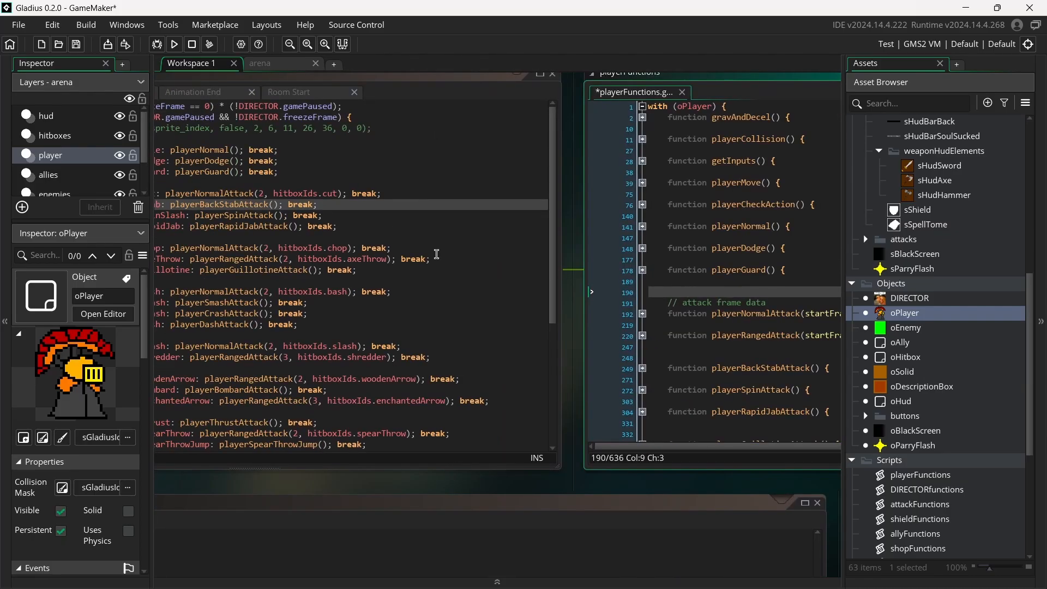
left_click(291, 229)
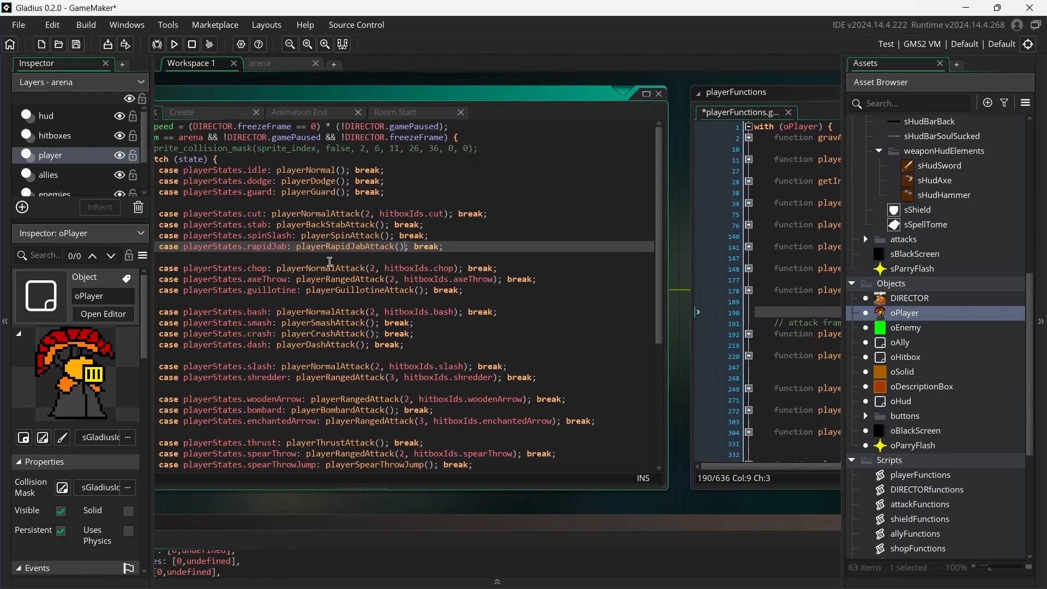
Examine the playerNormalAttack definition in playerFunctions and compare it with its calls in oPlayer's Step event
key("F12")
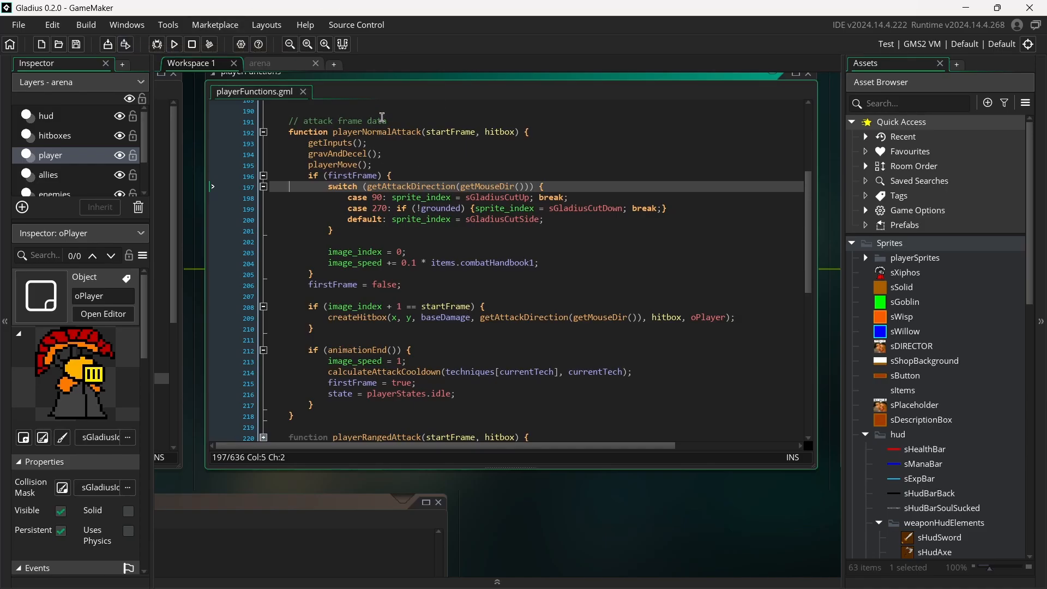
double_click(387, 133)
middle_click_drag(288, 210, 593, 204)
middle_click_drag(553, 281, 620, 224)
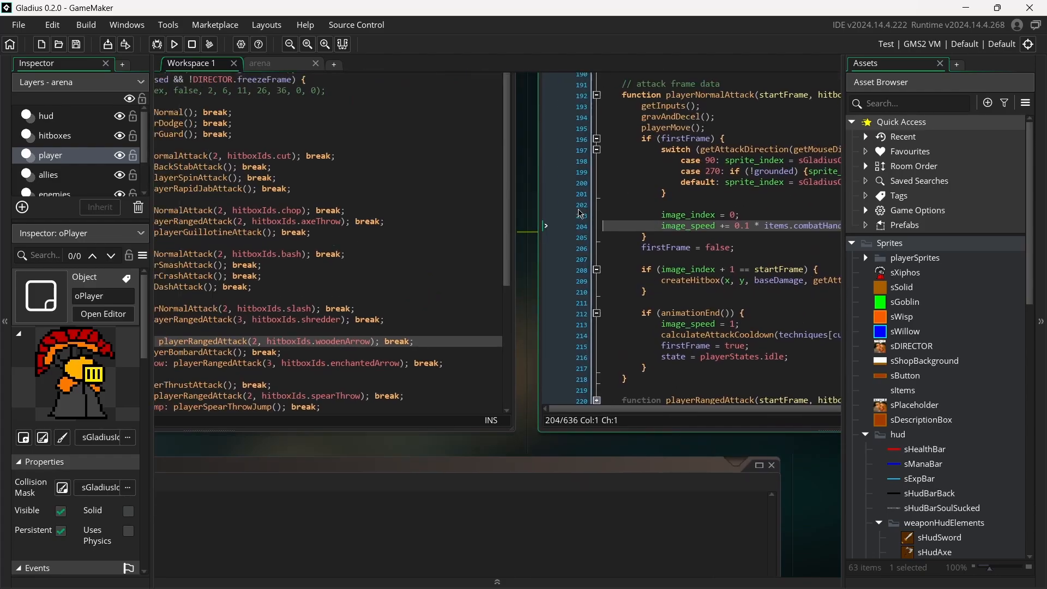
scroll(650, 113, "up", 1)
middle_click_drag(308, 221, 442, 219)
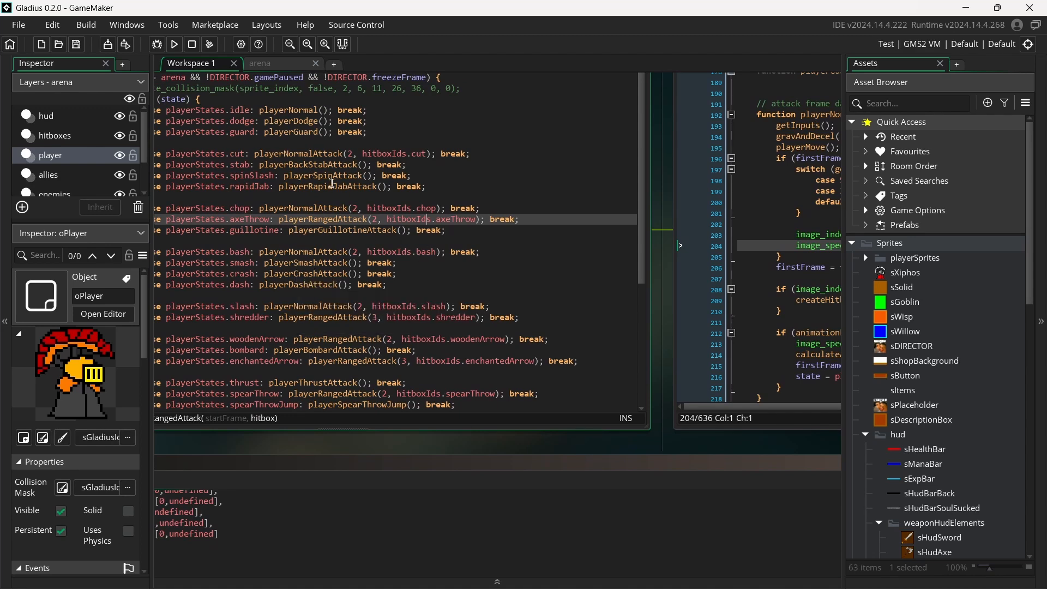
Inspect playerNormalAttack's startFrame and hitbox parameters and the attack-direction switch that sets its sprite
mouse_move(354, 171)
middle_click_drag(463, 262, 249, 272)
left_click(744, 123)
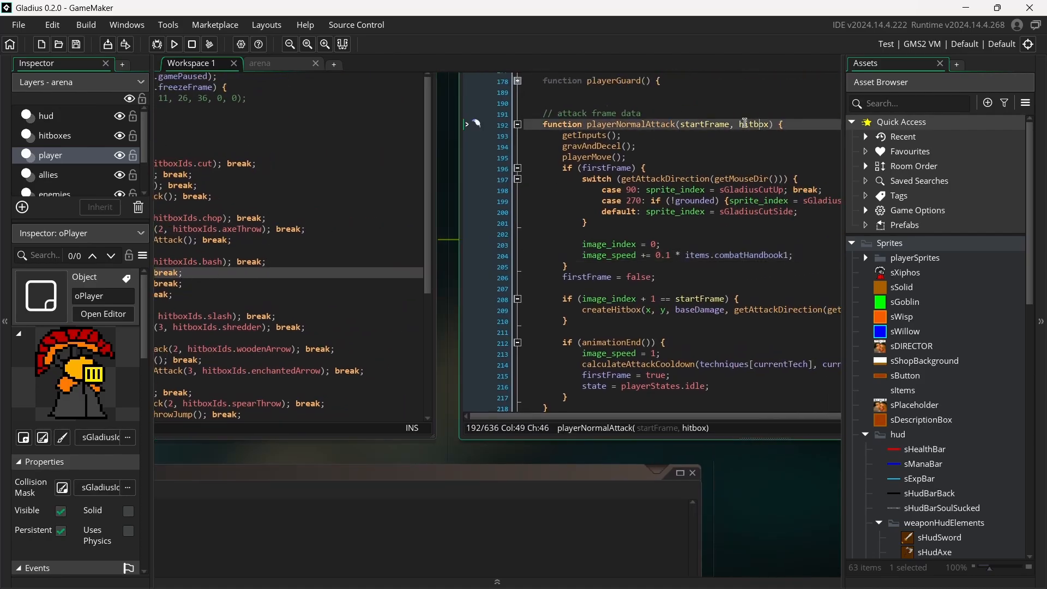
left_click(705, 126)
middle_click_drag(739, 189, 604, 181)
left_click(562, 185)
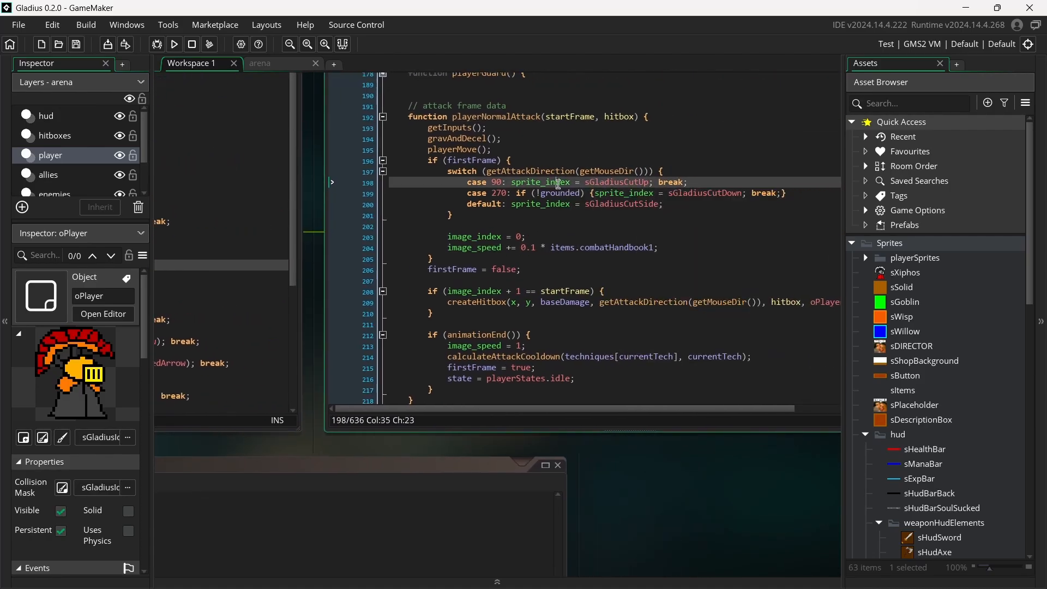
Open the sGladiusCutSide sprite from the playerSprites group, then play and stop its animation preview
left_click(869, 259)
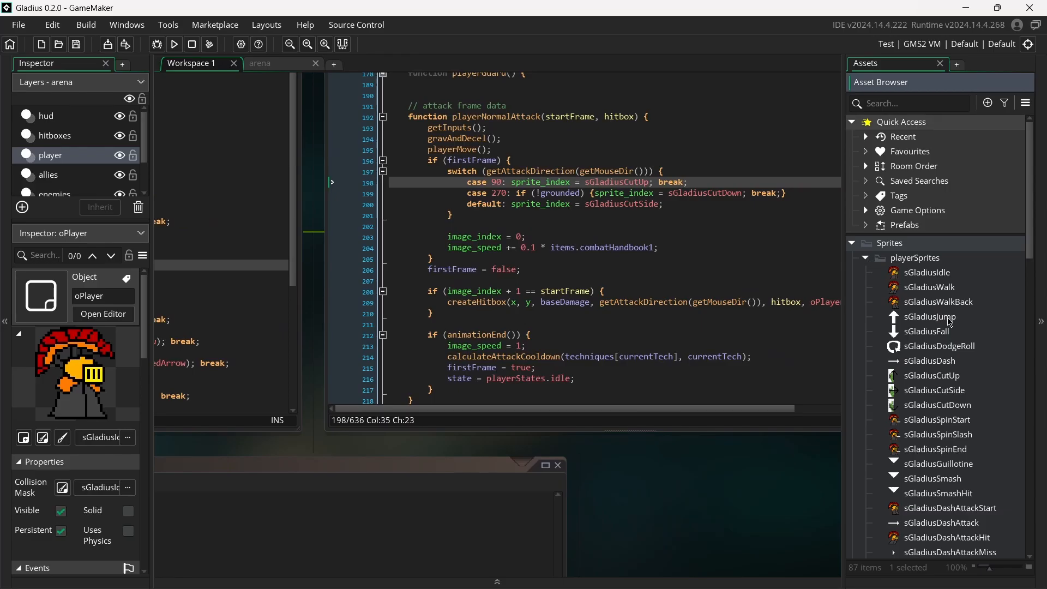
double_click(922, 391)
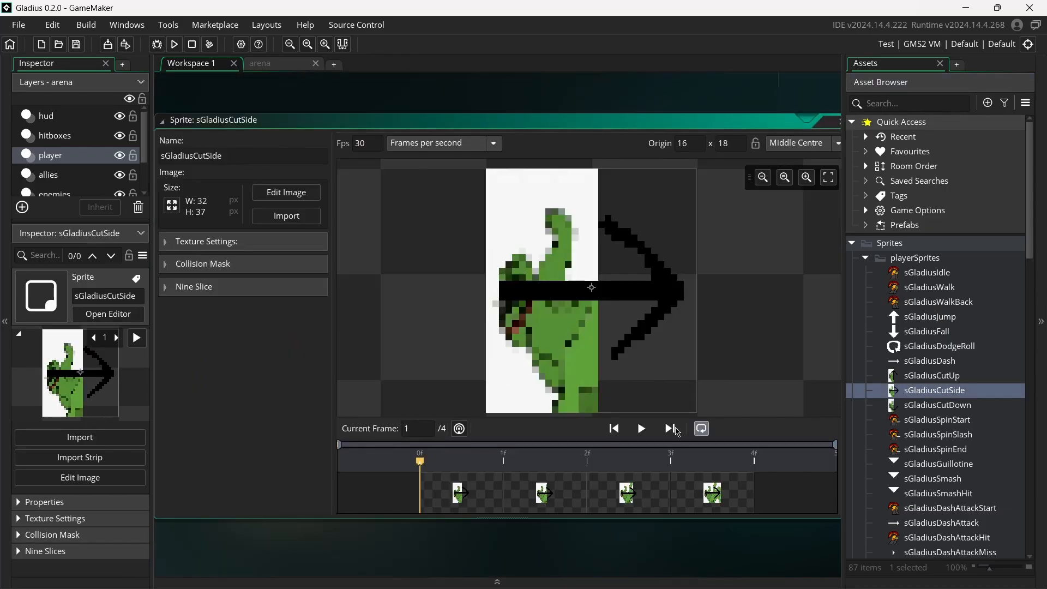
left_click(643, 432)
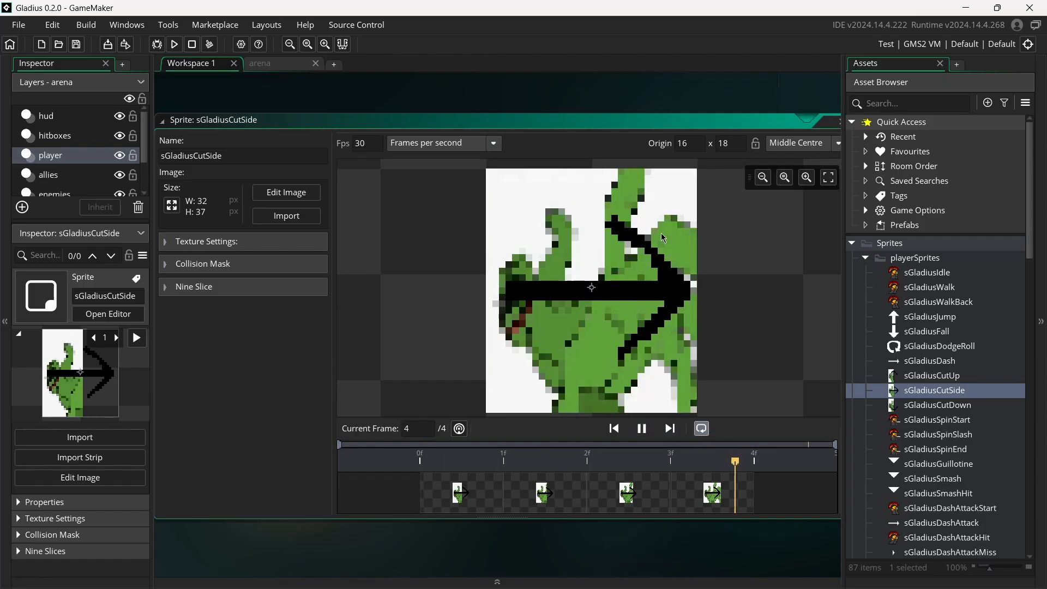
left_click(644, 430)
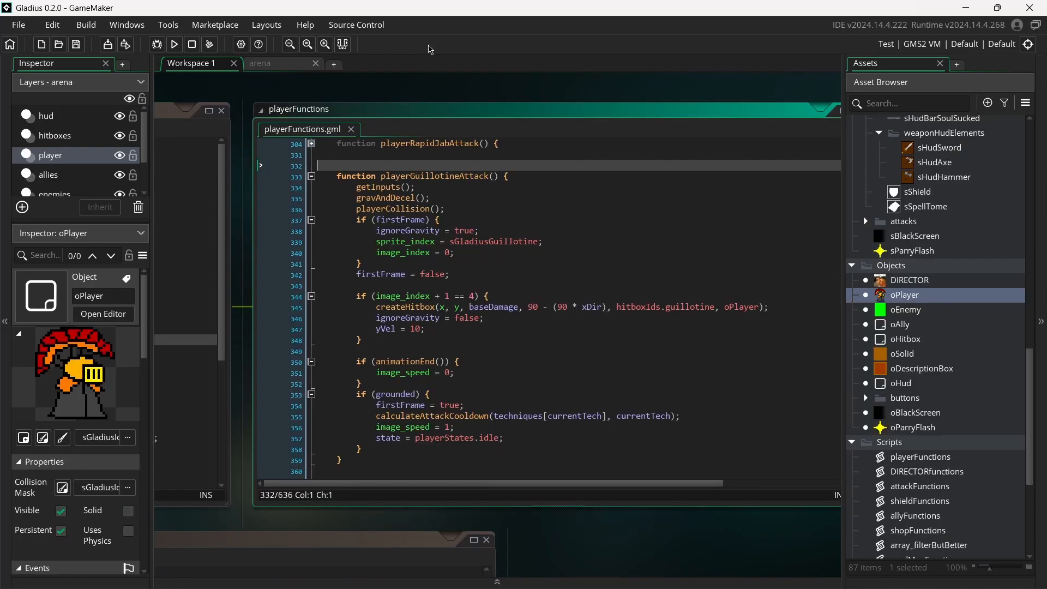
Read through the playerGuillotineAttack function and compare it with playerNormalAttack in the playerFunctions script
scroll(515, 215, "up", 5)
scroll(501, 191, "up", 2)
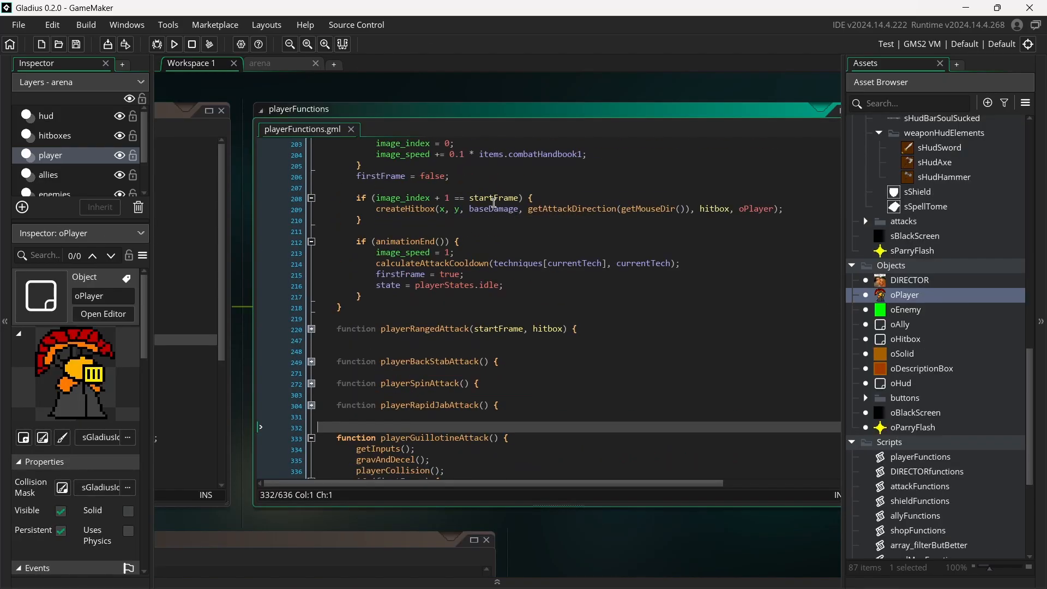
scroll(469, 185, "down", 4)
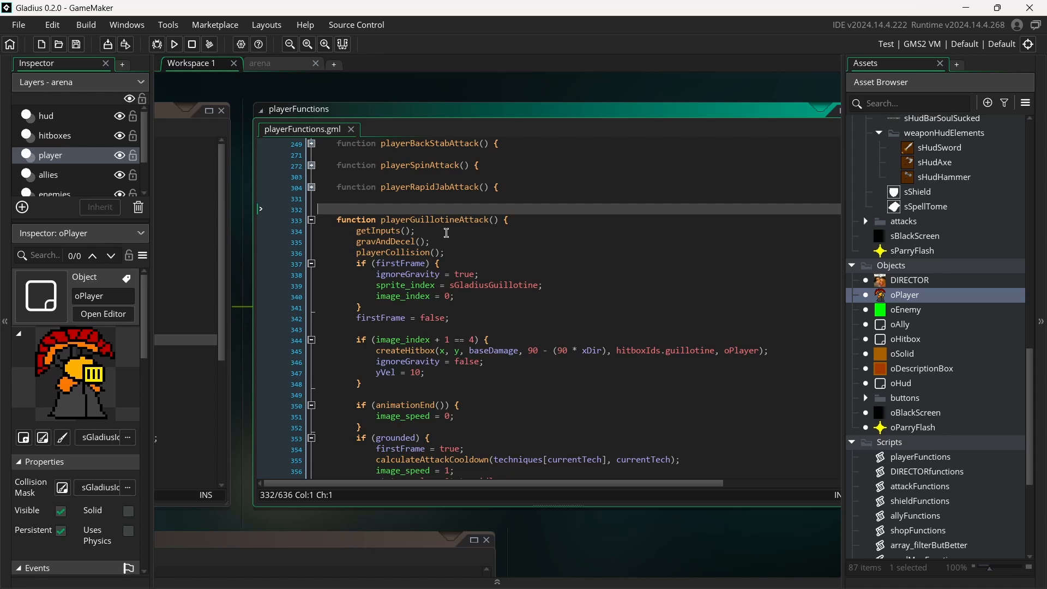
scroll(436, 229, "down", 3)
scroll(492, 208, "down", 3)
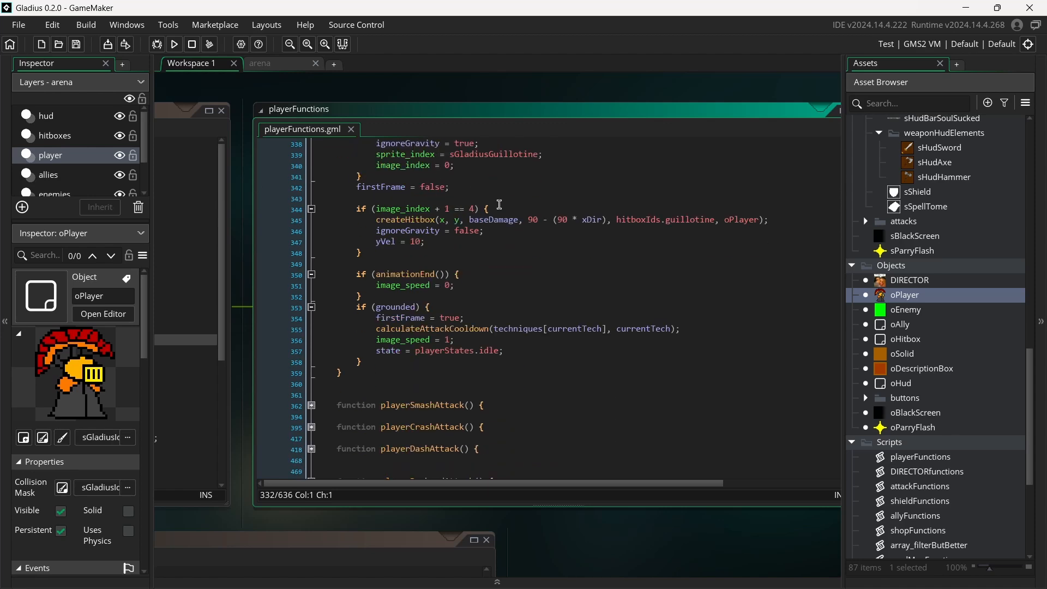
scroll(548, 238, "up", 2)
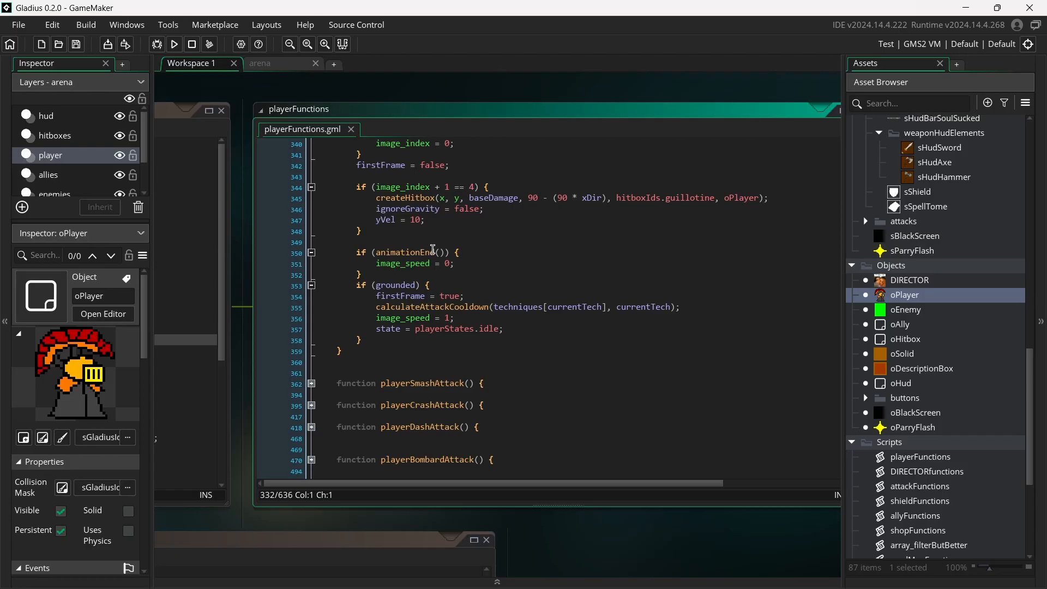
scroll(433, 249, "up", 4)
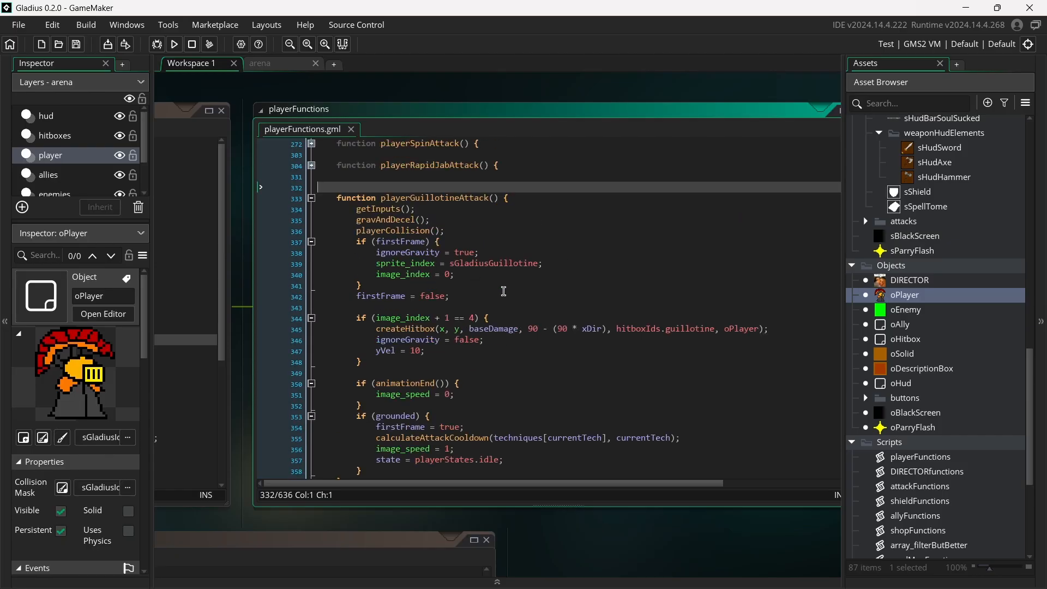
scroll(522, 305, "down", 3)
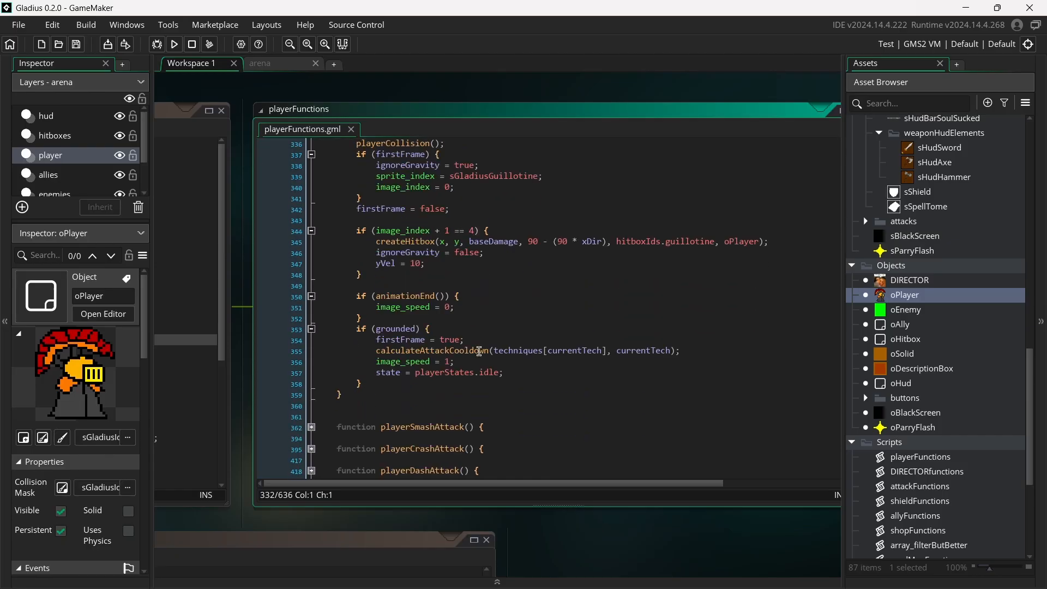
Inspect playerGuillotineAttack's grounded block, its frame 4 hitbox block and the firstFrame reset line
left_click_drag(520, 381, 433, 360)
scroll(371, 291, "up", 4)
left_click(480, 417)
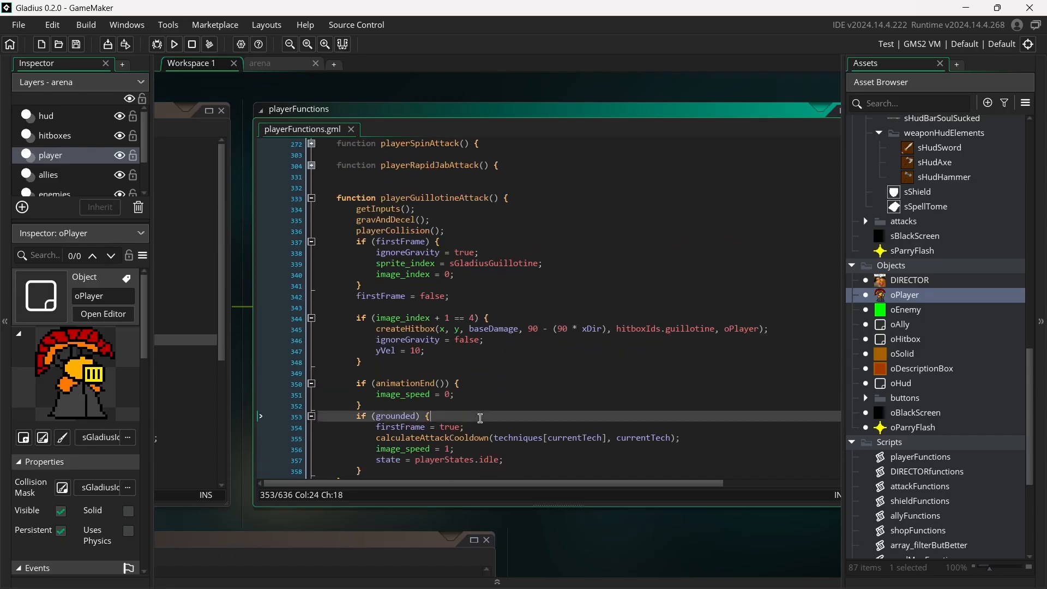
left_click_drag(523, 382, 317, 277)
left_click_drag(456, 343, 461, 343)
left_click(469, 306)
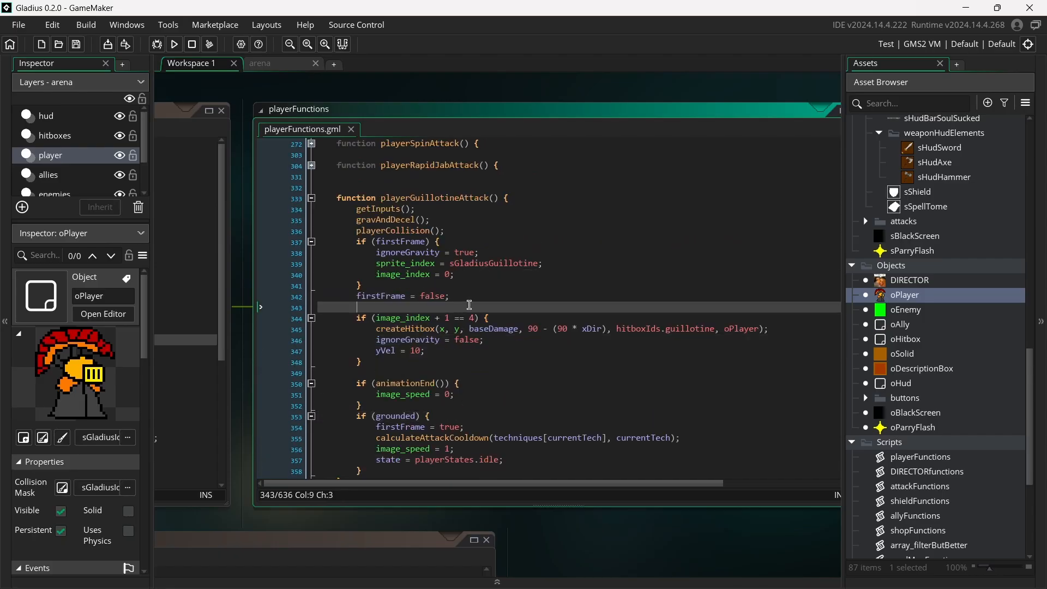
left_click(466, 300)
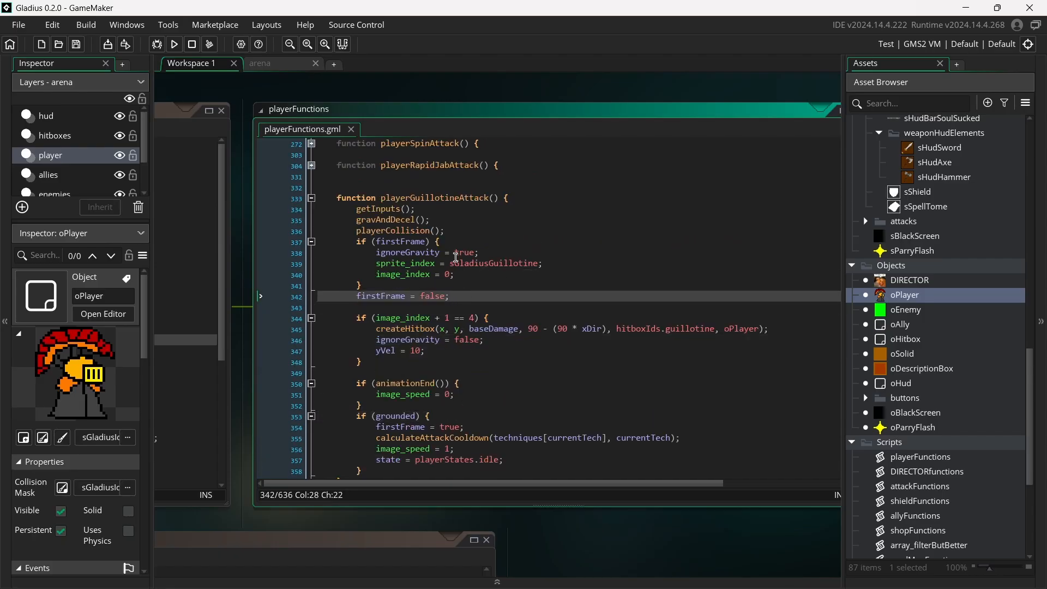
Look over the remaining attack functions in playerFunctions and collapse the playerGuillotineAttack function
scroll(374, 248, "down", 4)
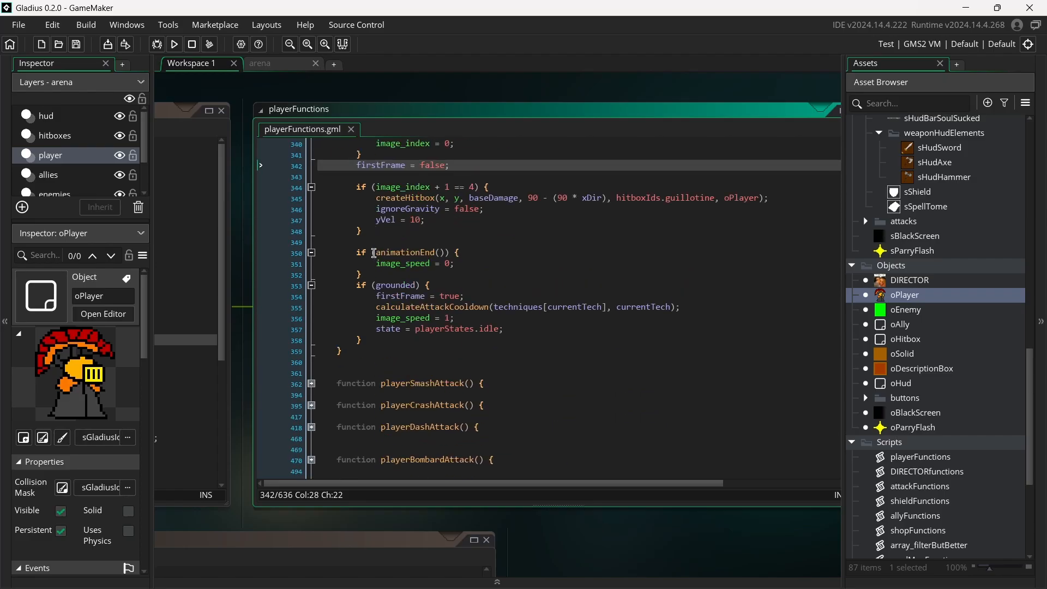
scroll(506, 253, "down", 3)
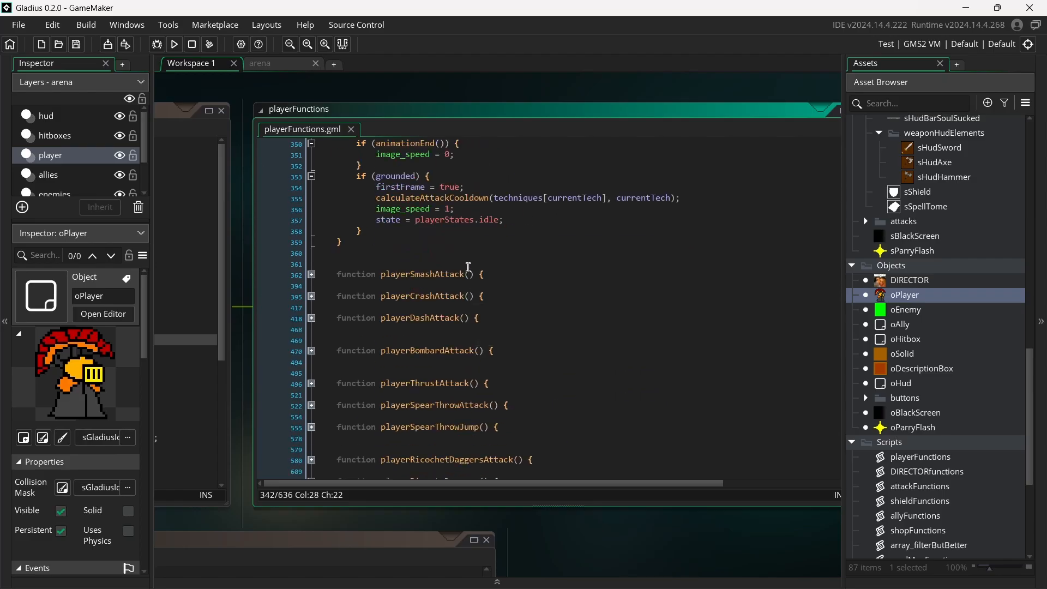
scroll(469, 267, "up", 5)
scroll(469, 267, "up", 3)
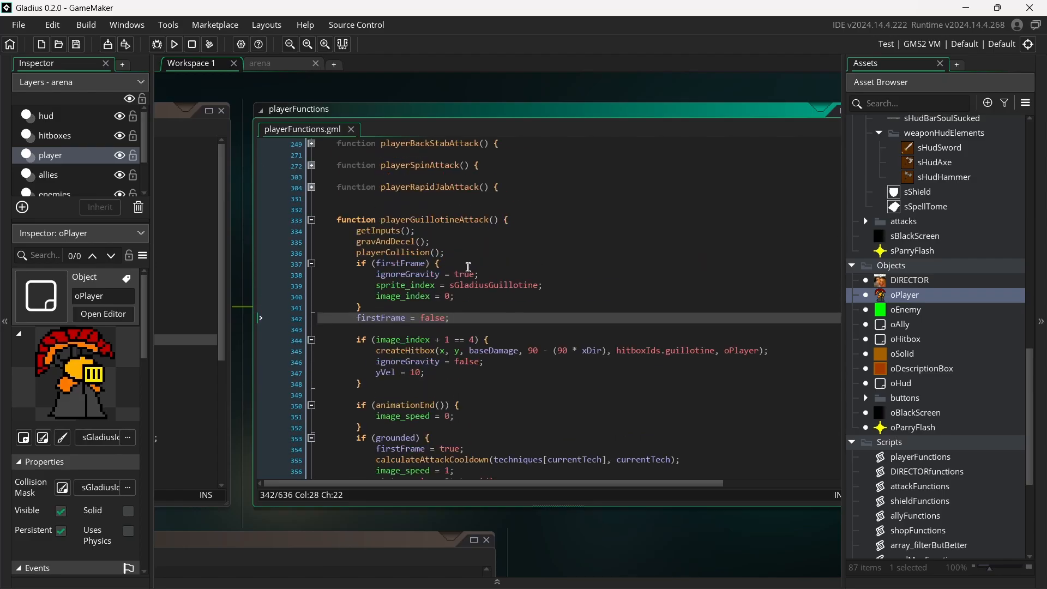
scroll(468, 267, "down", 3)
scroll(469, 268, "down", 5)
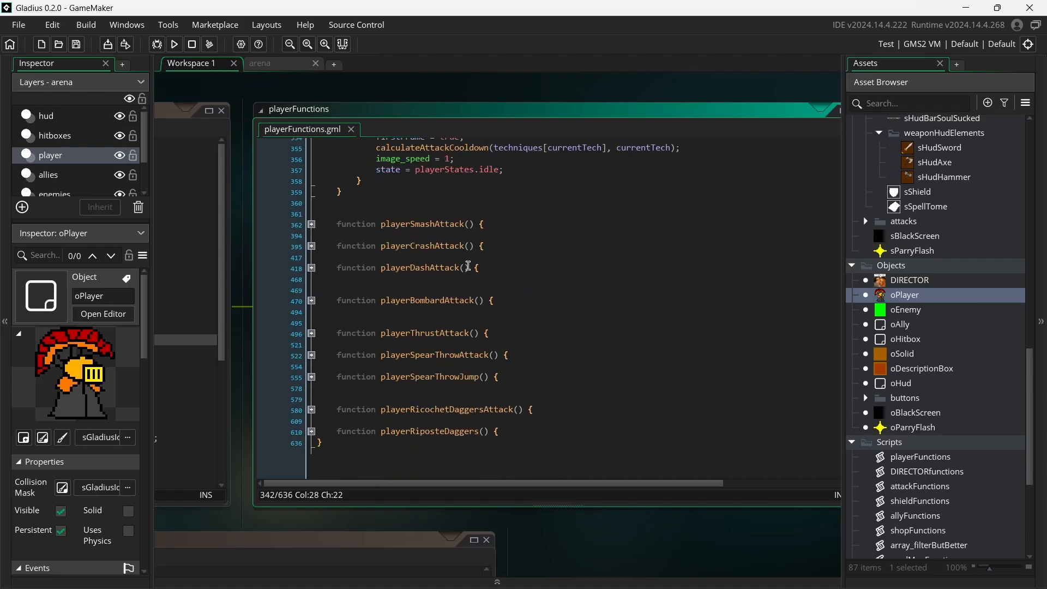
scroll(464, 369, "up", 10)
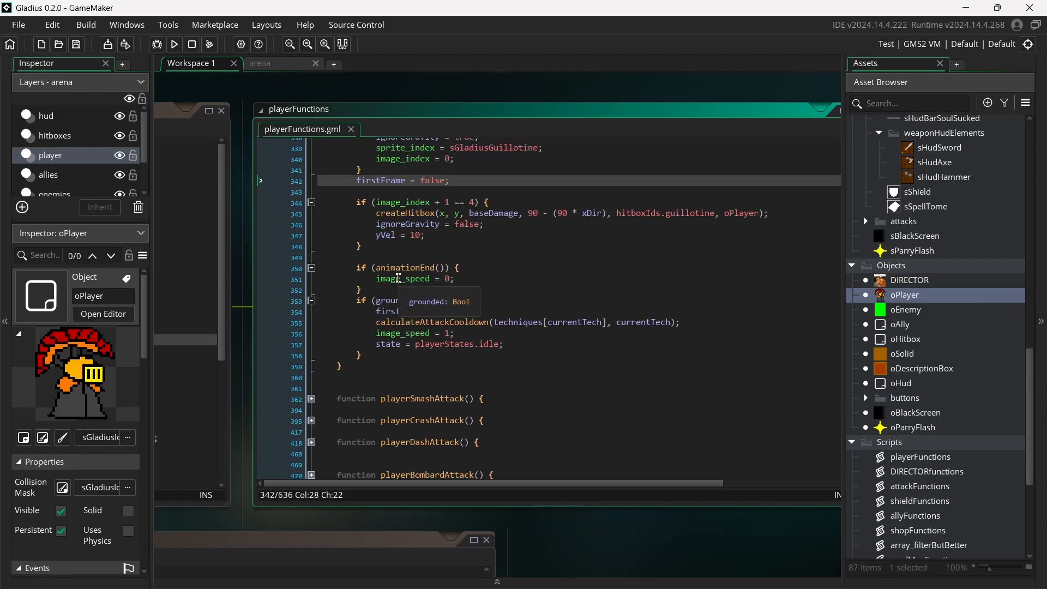
left_click(312, 258)
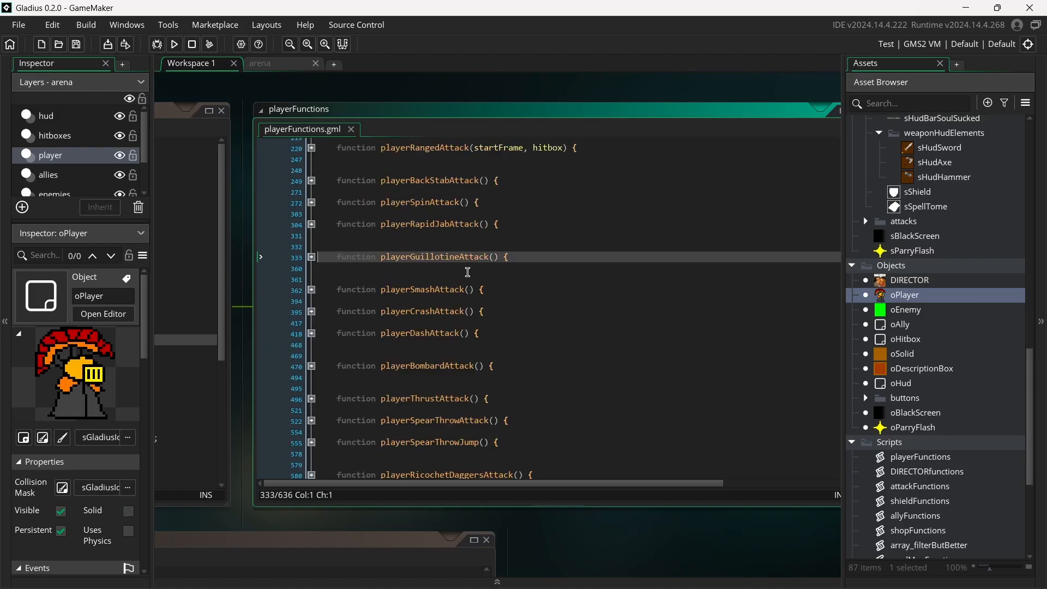
Look over the list of player attack functions and collapse the playerNormalAttack function in playerFunctions
scroll(490, 278, "down", 2)
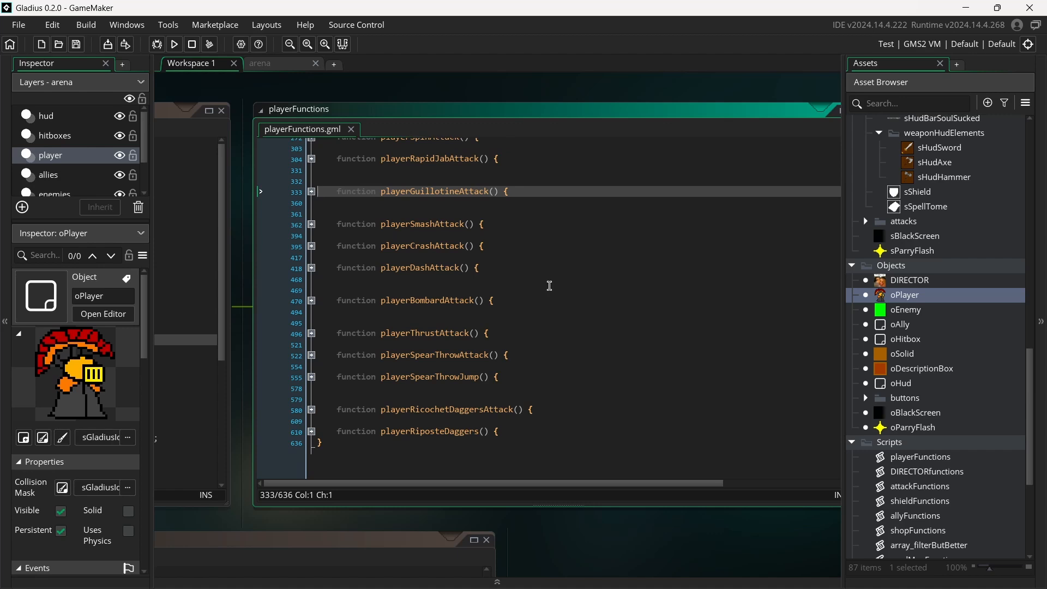
scroll(549, 285, "up", 15)
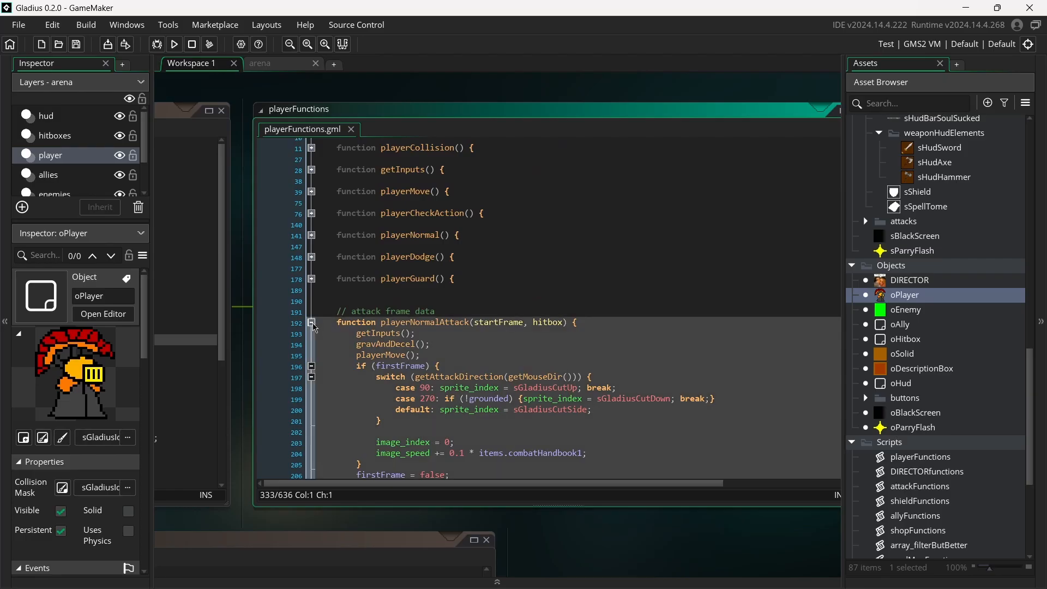
left_click(311, 322)
middle_click_drag(599, 429, 498, 440)
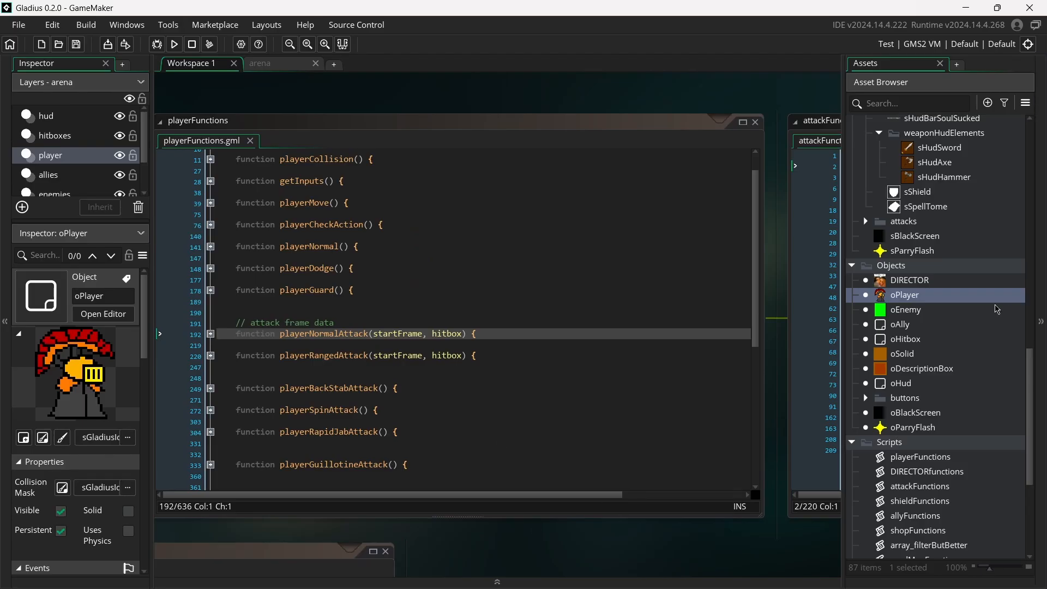
Open the DIRECTOR object's Create code and expand the Sword entry in the weapons array
double_click(953, 280)
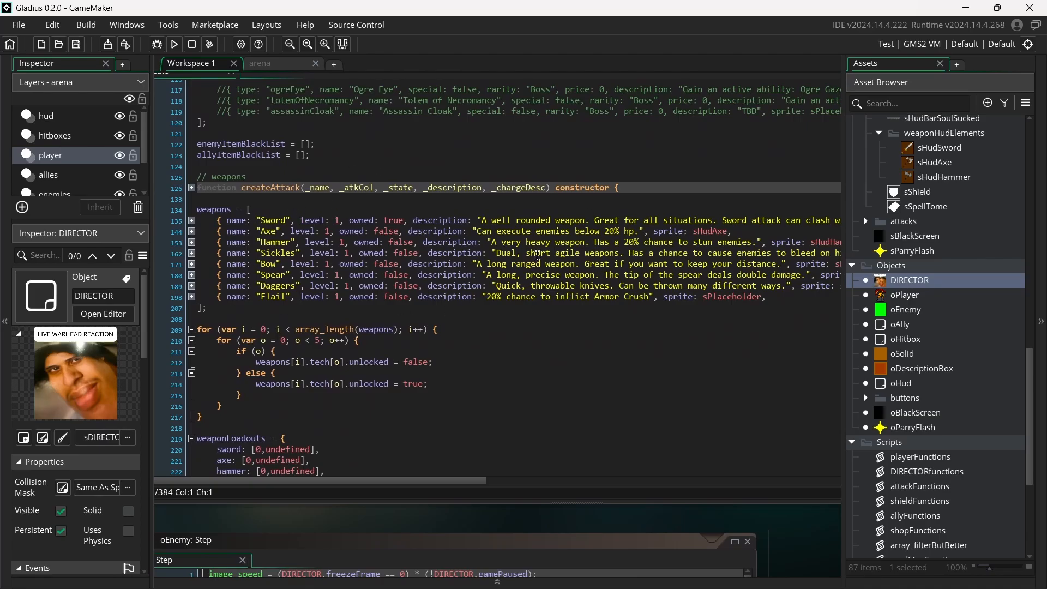
left_click(555, 288)
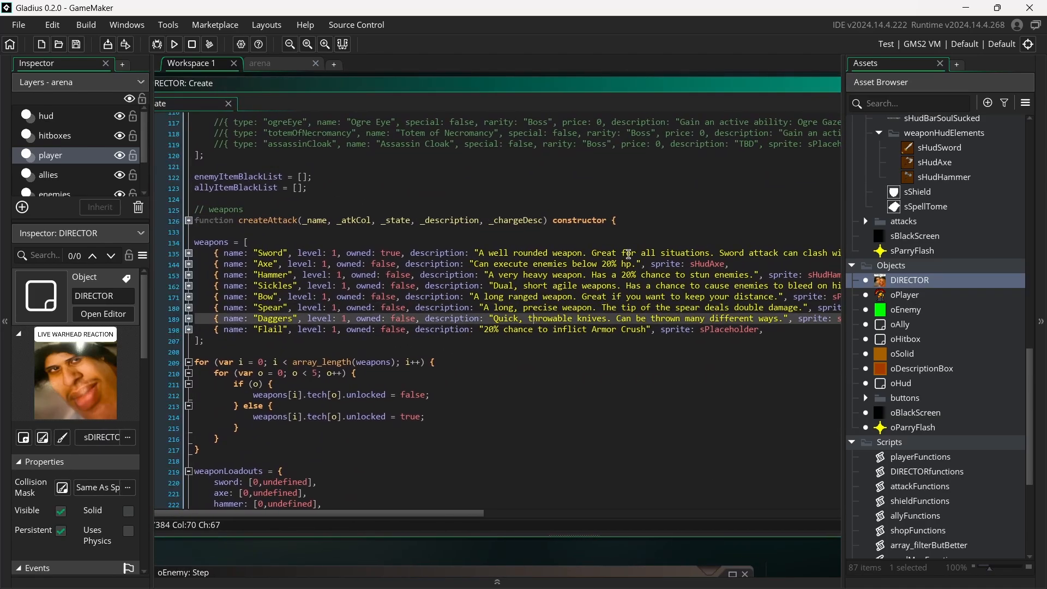
middle_click_drag(629, 254, 359, 251)
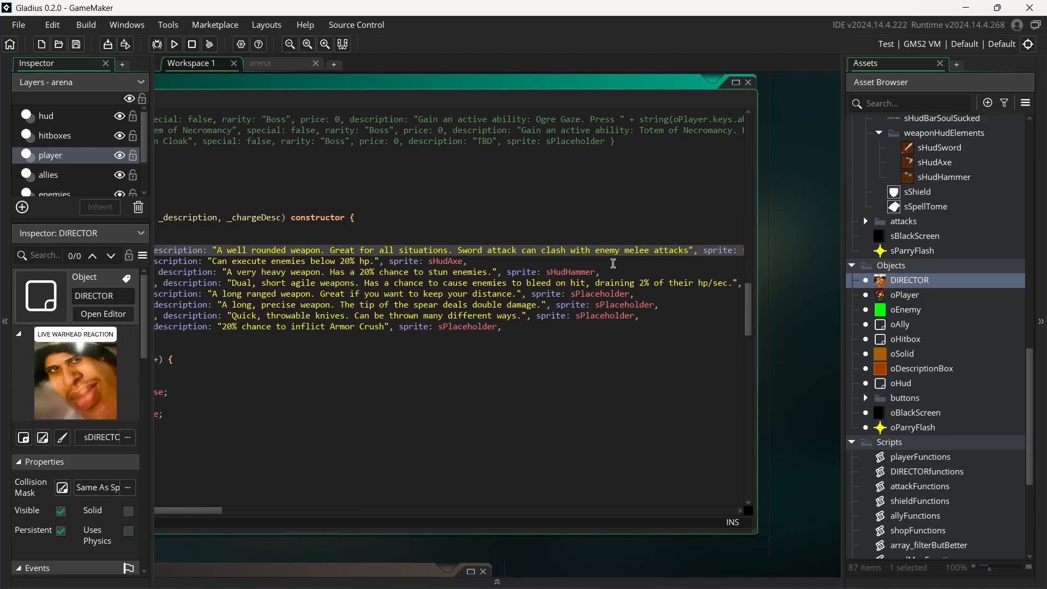
left_click(371, 318)
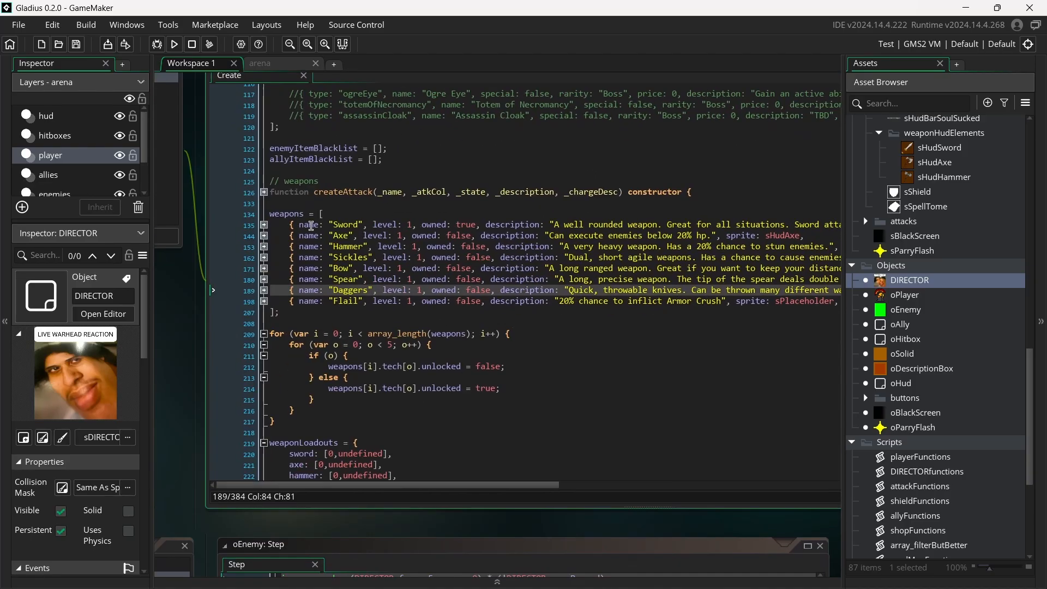
left_click(265, 225)
middle_click_drag(368, 279, 271, 288)
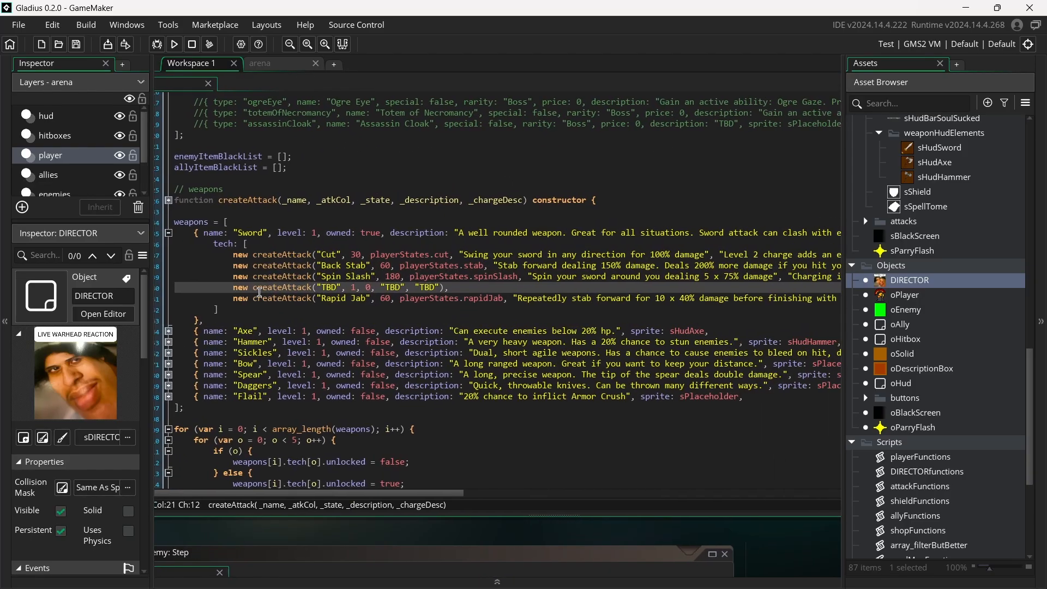
Expand the createAttack constructor and read it alongside the Sword's tech entries
left_click(271, 258)
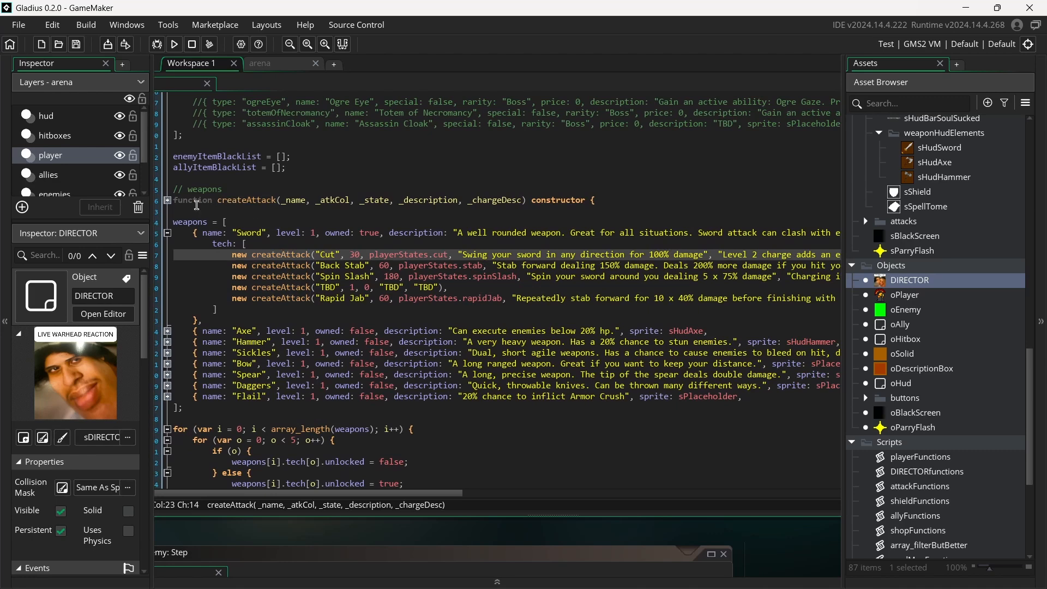
left_click(170, 201)
left_click(525, 355)
middle_click_drag(525, 354, 420, 352)
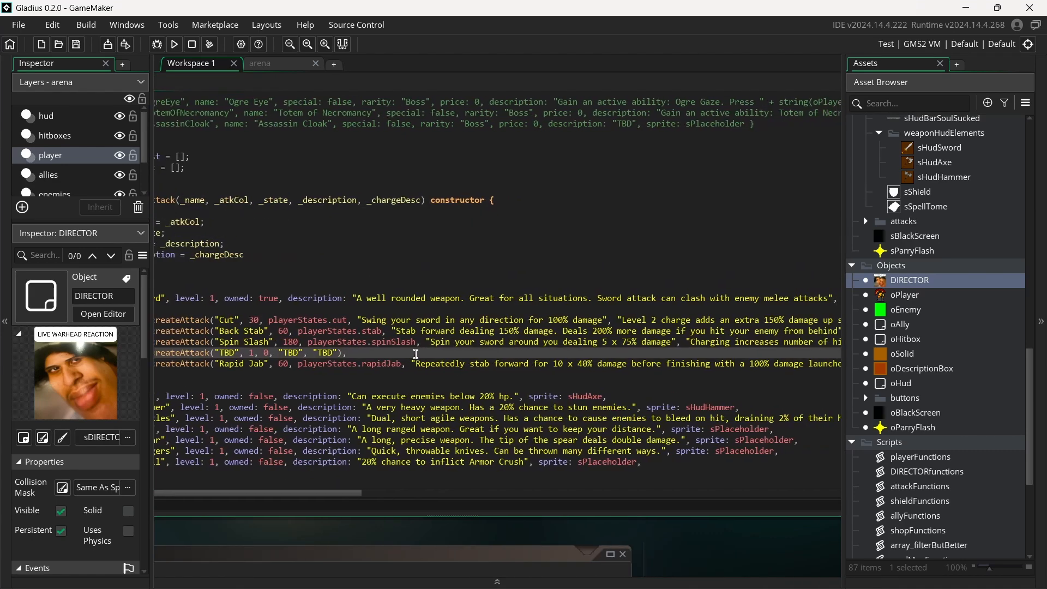
middle_click_drag(653, 338, 444, 337)
middle_click_drag(350, 324, 673, 324)
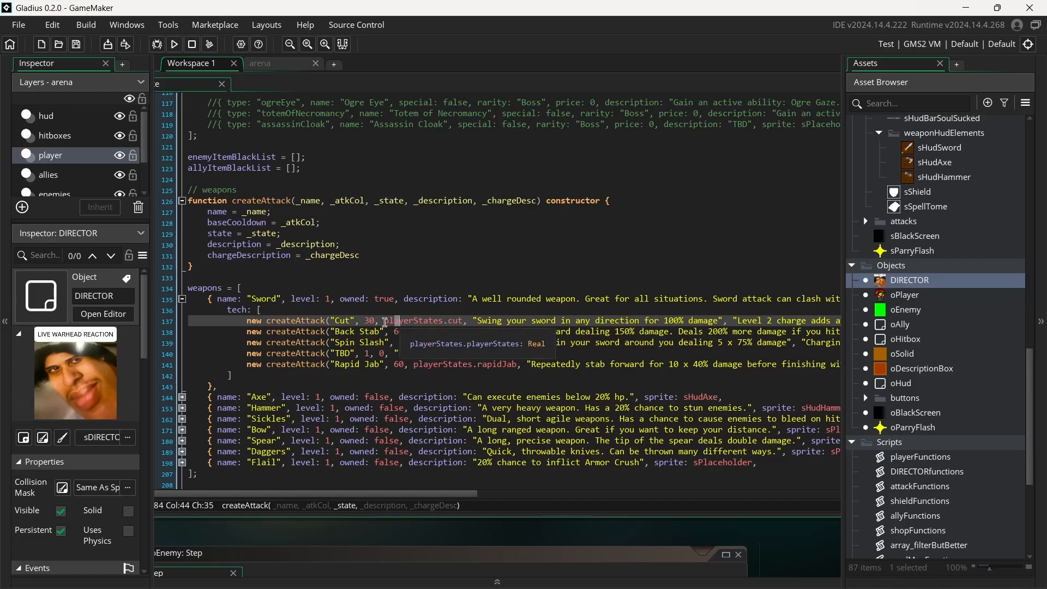
Go through the Cut attack's createAttack arguments: cooldown, player state, description and charge description
double_click(369, 320)
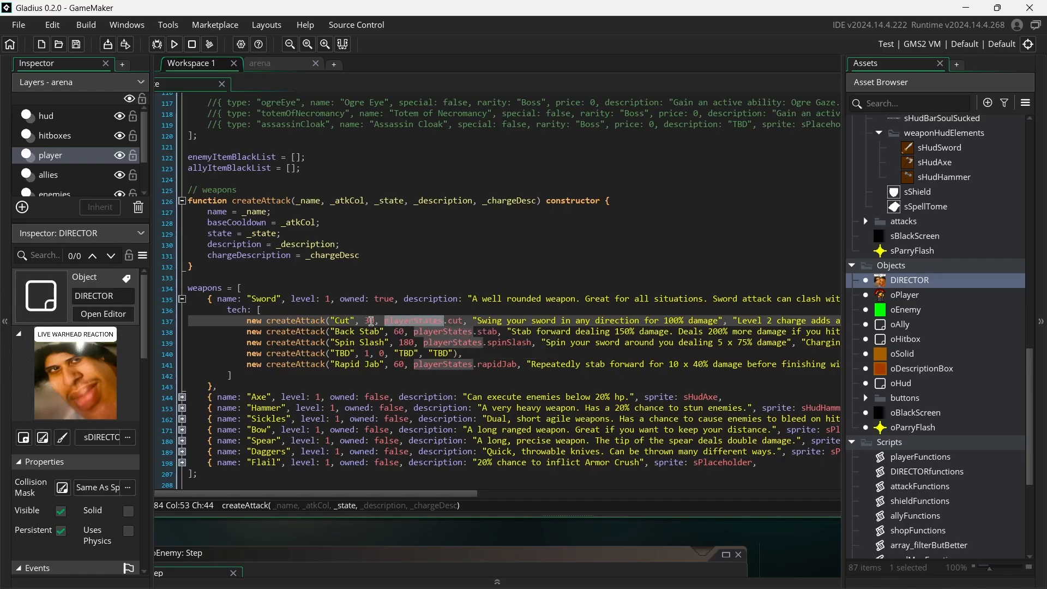
left_click(368, 320)
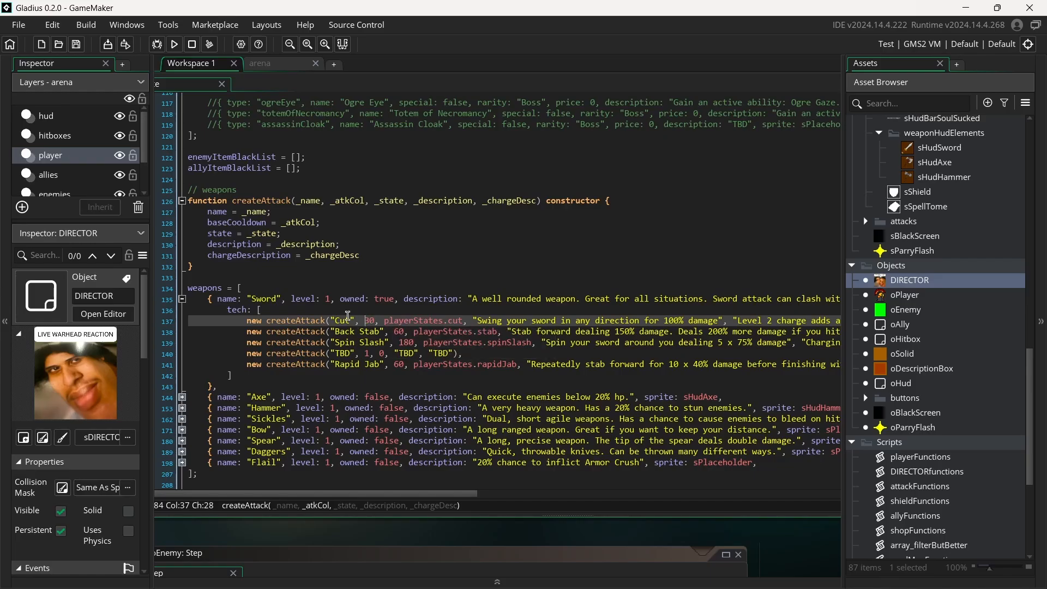
left_click(408, 321)
left_click(551, 321)
left_click(791, 321)
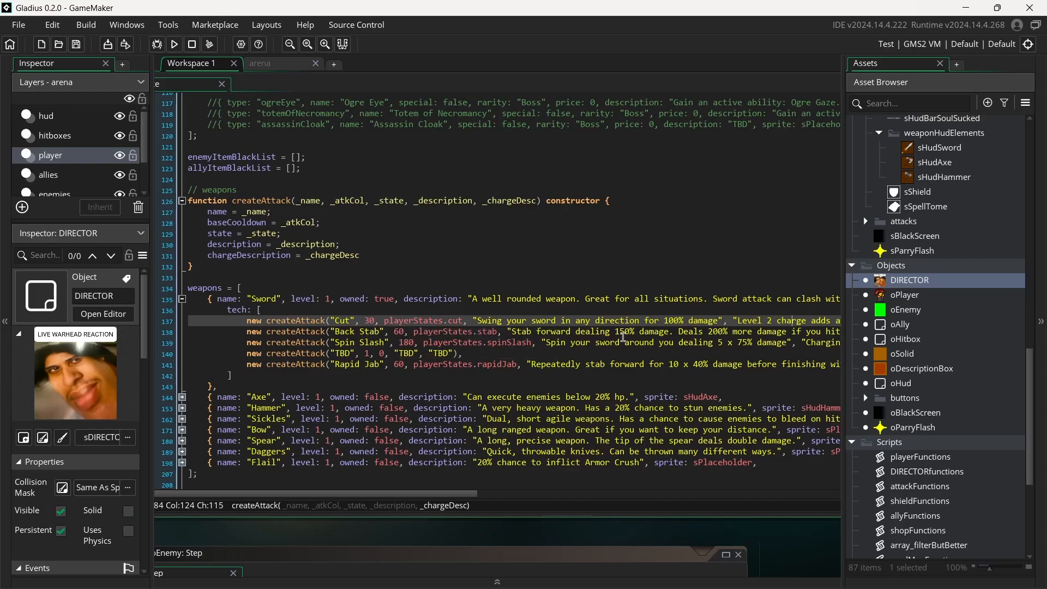
Find the cut entry in the hitboxes array, inspect its damageMult property and return to the weapons array
scroll(555, 282, "down", 20)
scroll(555, 282, "down", 10)
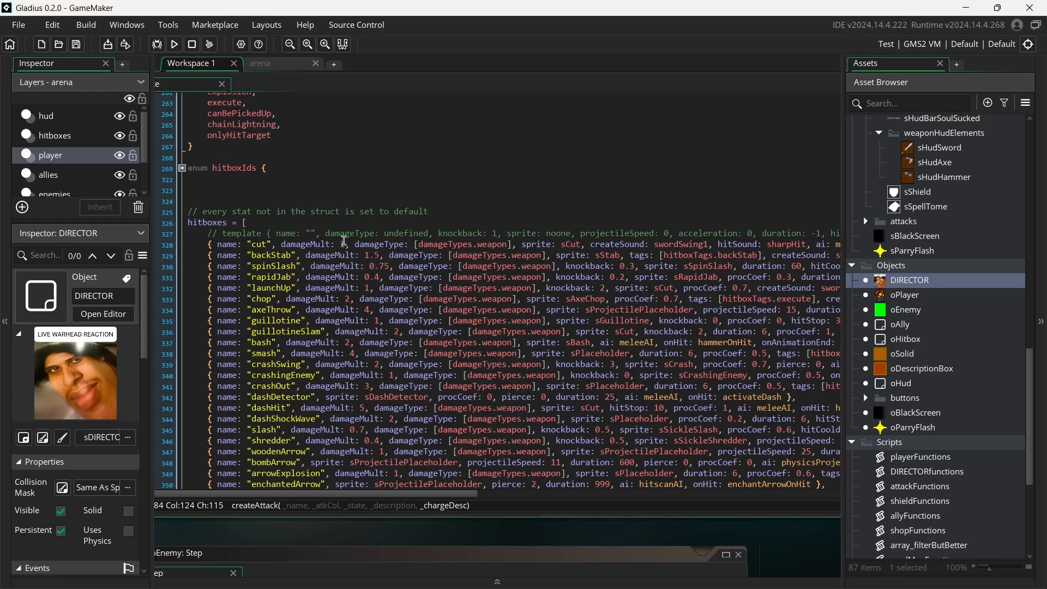
double_click(325, 244)
scroll(325, 250, "up", 20)
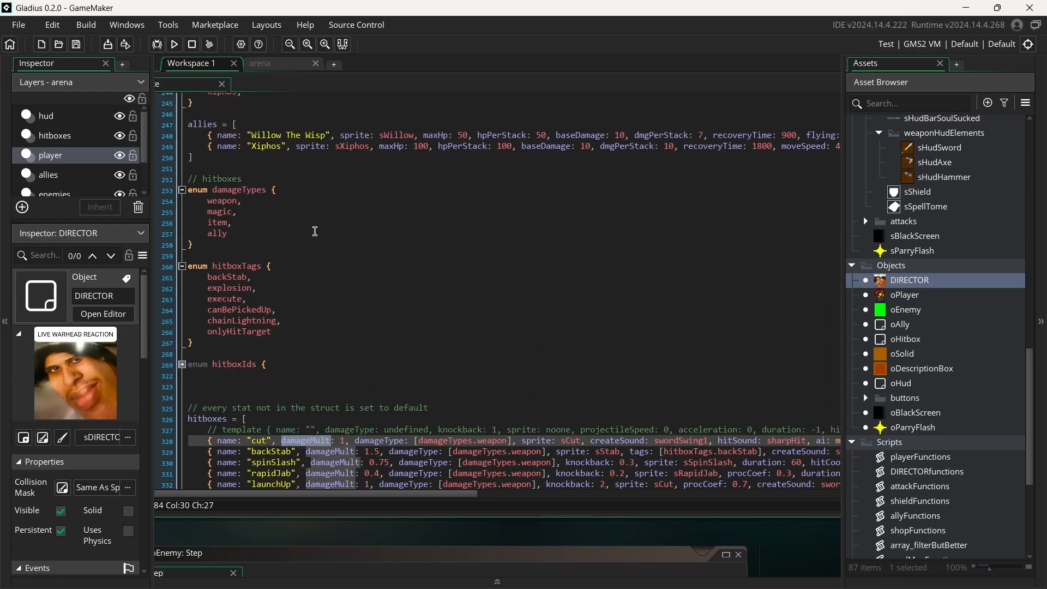
scroll(440, 308, "up", 2)
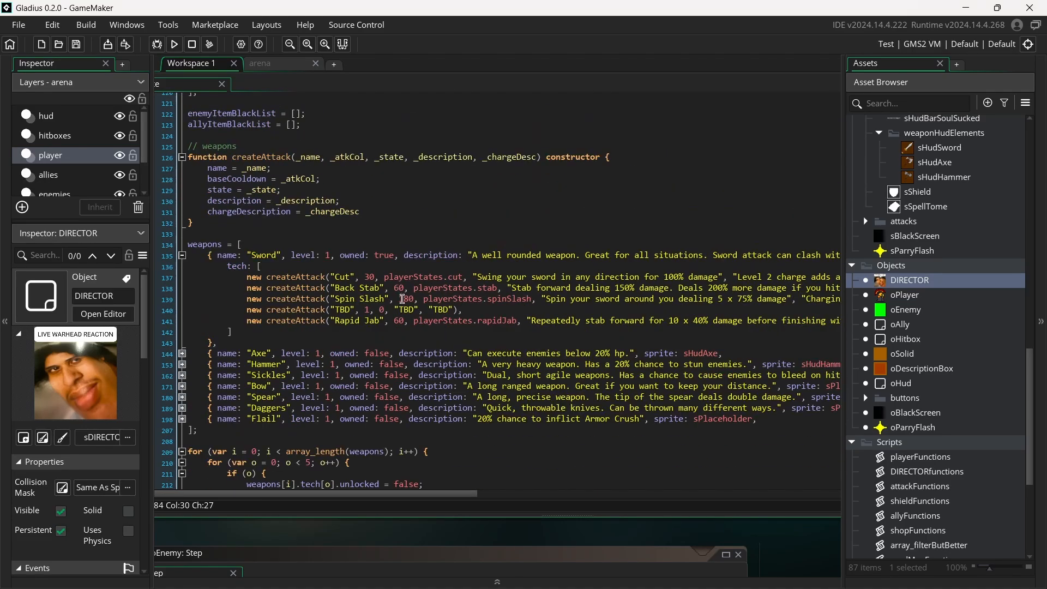
Add the missing semicolon after chargeDescription = _chargeDesc in the createAttack constructor
left_click(301, 297)
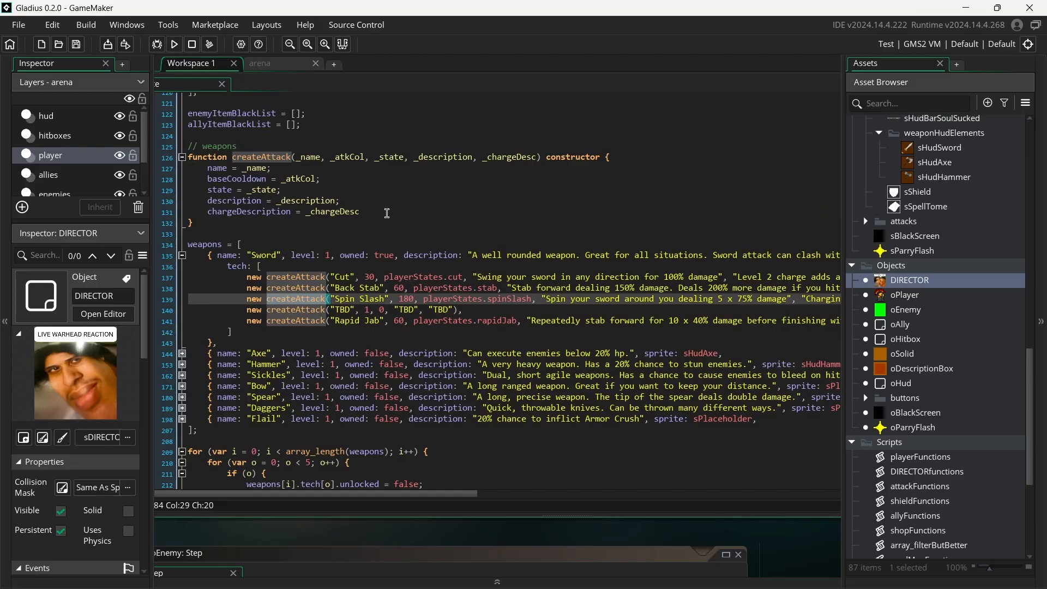
left_click(387, 213)
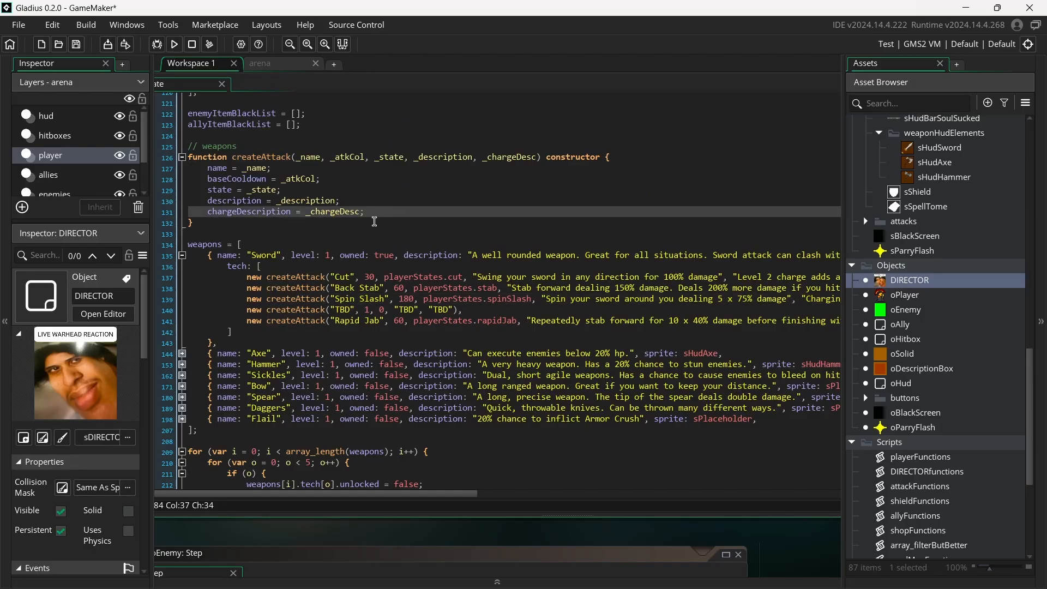
left_click_drag(380, 212, 122, 180)
left_click(240, 190)
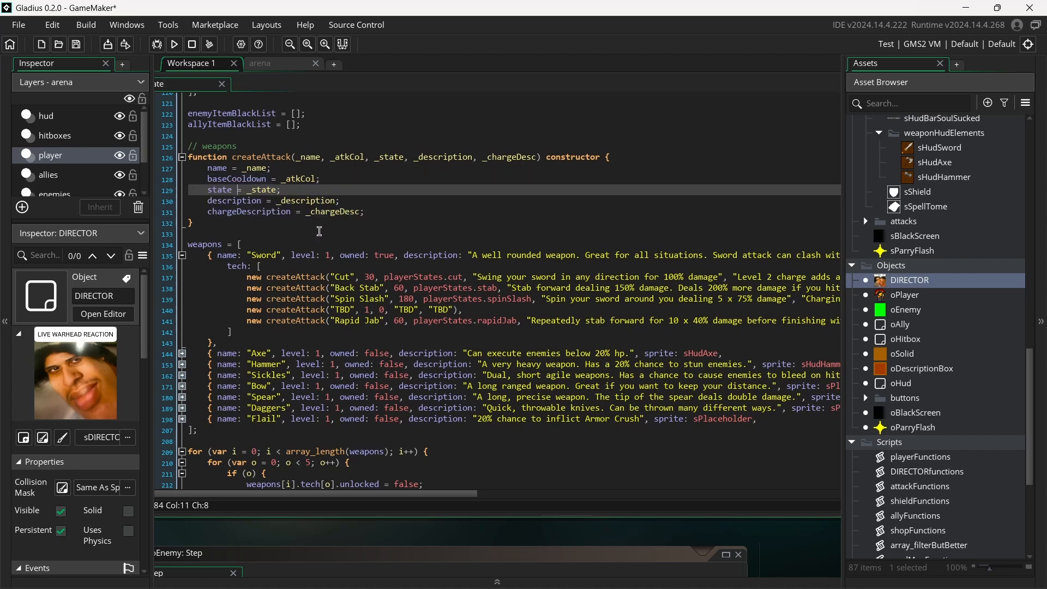
Look over the tech unlock loop, the weaponLoadouts struct and the shields array below the weapons array
scroll(415, 307, "down", 10)
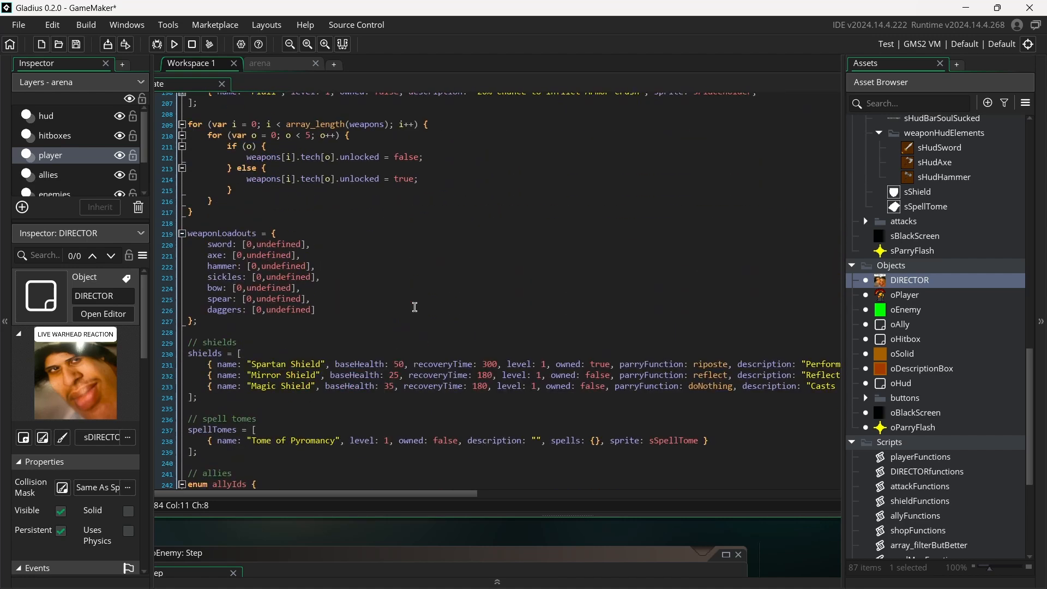
scroll(414, 306, "up", 2)
scroll(414, 306, "down", 3)
left_click_drag(244, 317, 600, 319)
scroll(473, 319, "up", 9)
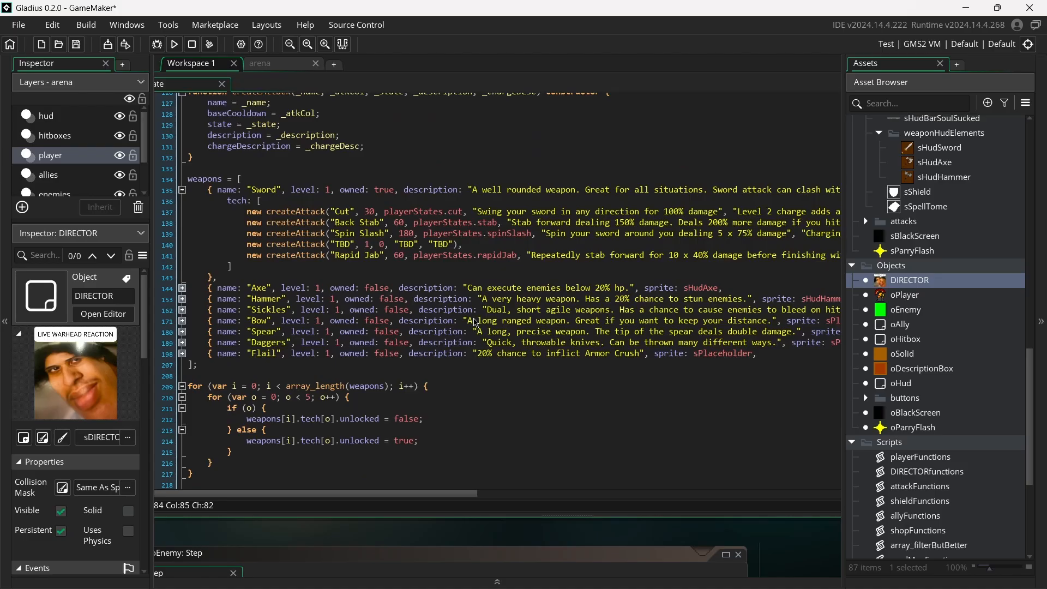
scroll(483, 272, "up", 1)
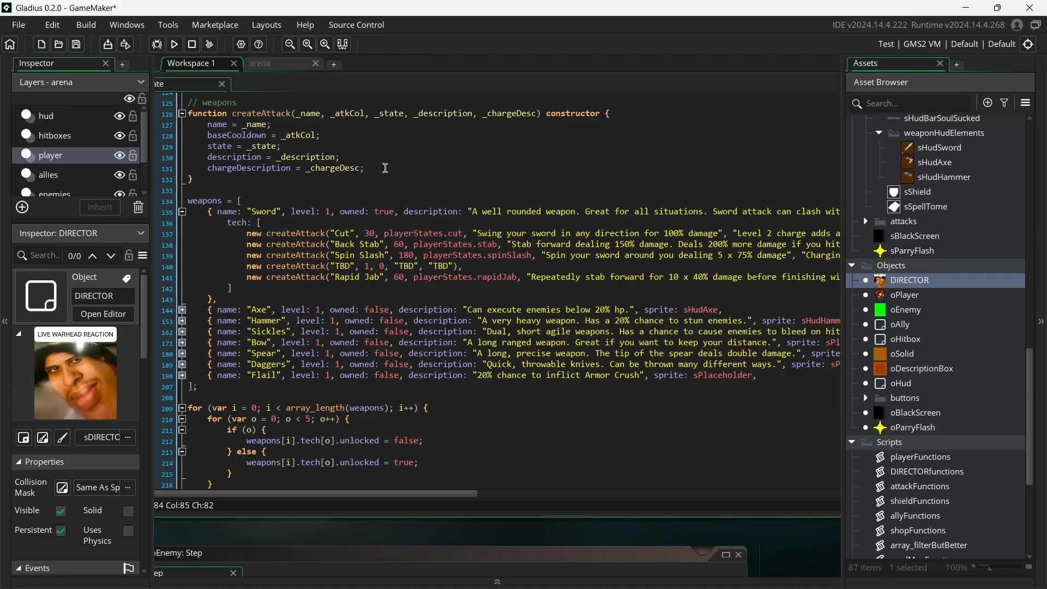
Inspect the name, description and charge description passed for the Sword's Cut attack
left_click(343, 245)
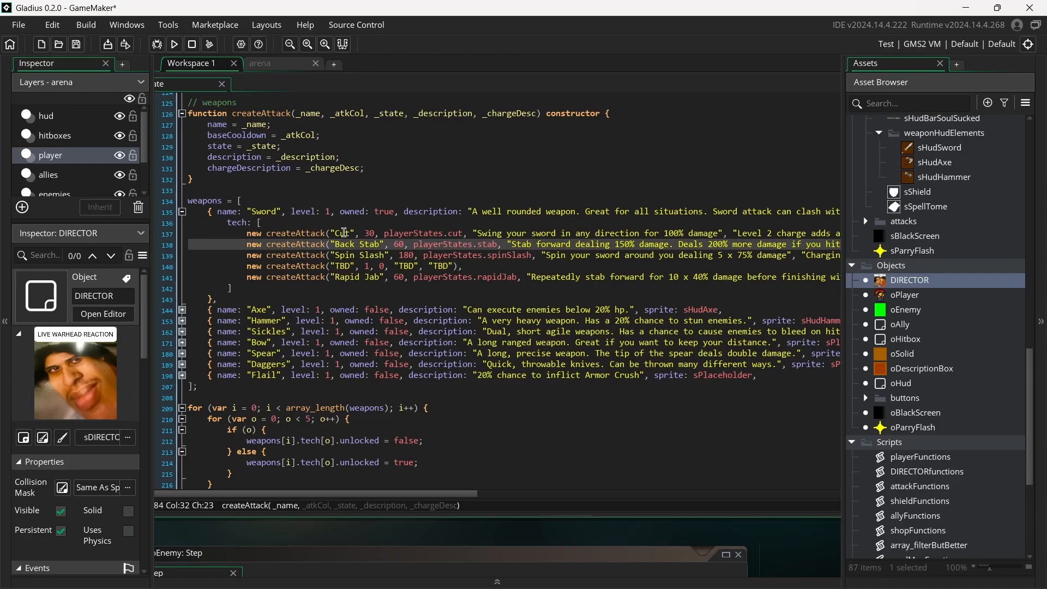
left_click(342, 233)
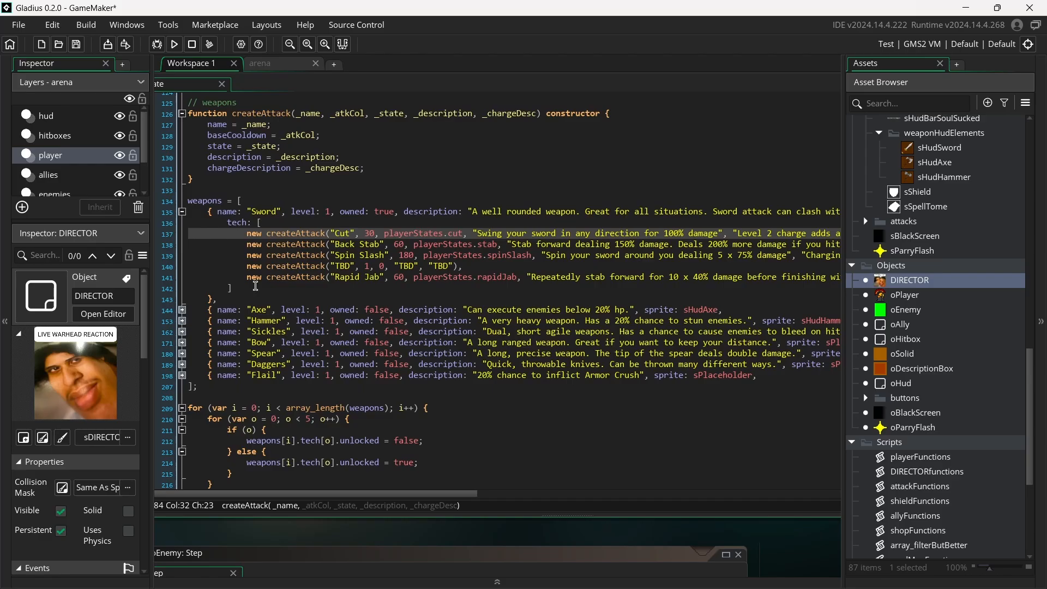
scroll(256, 286, "right", 5)
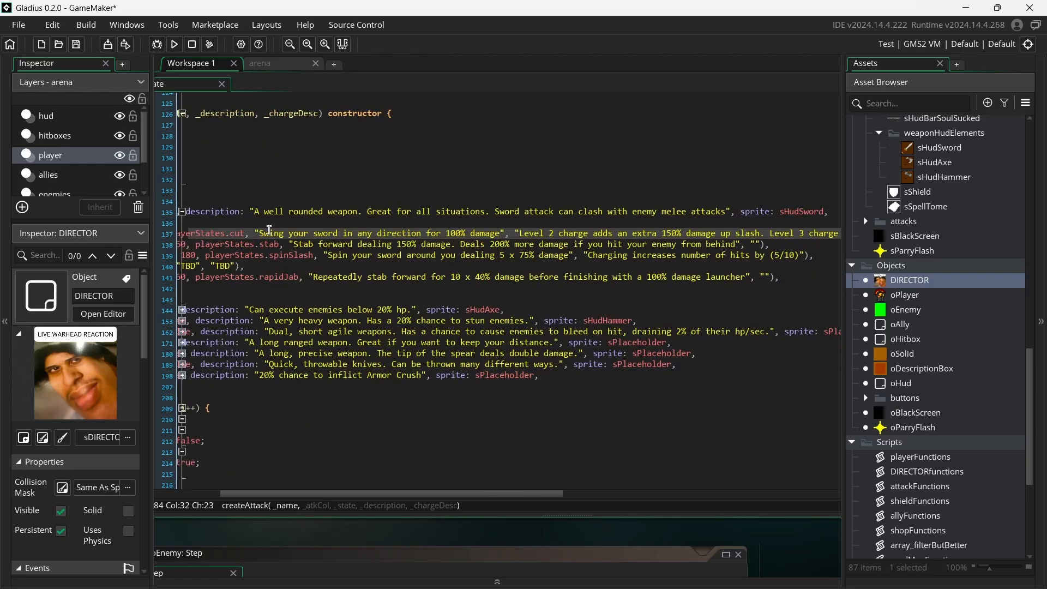
left_click_drag(260, 233, 510, 234)
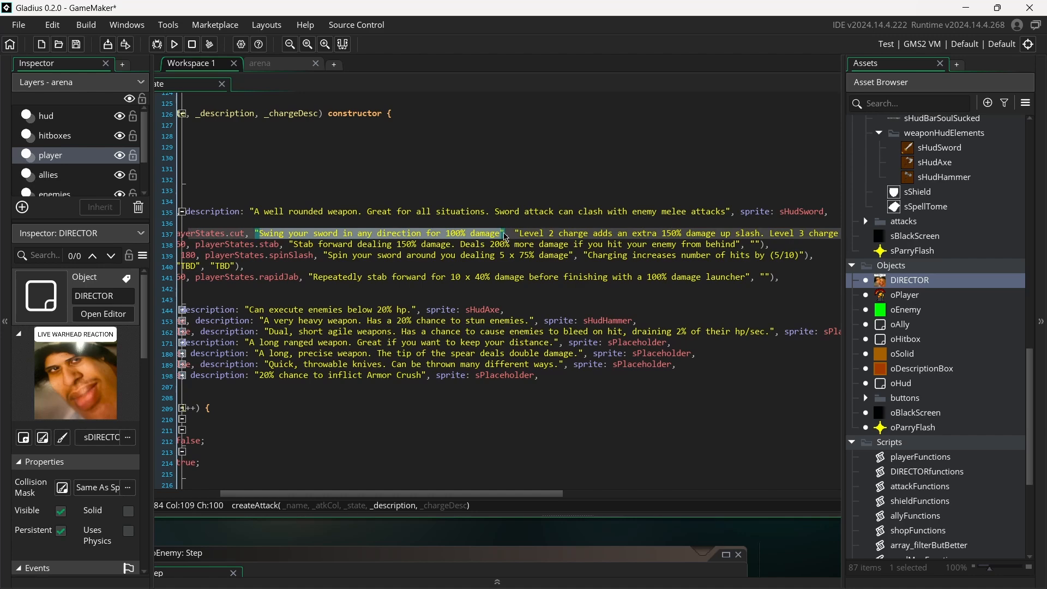
double_click(527, 234)
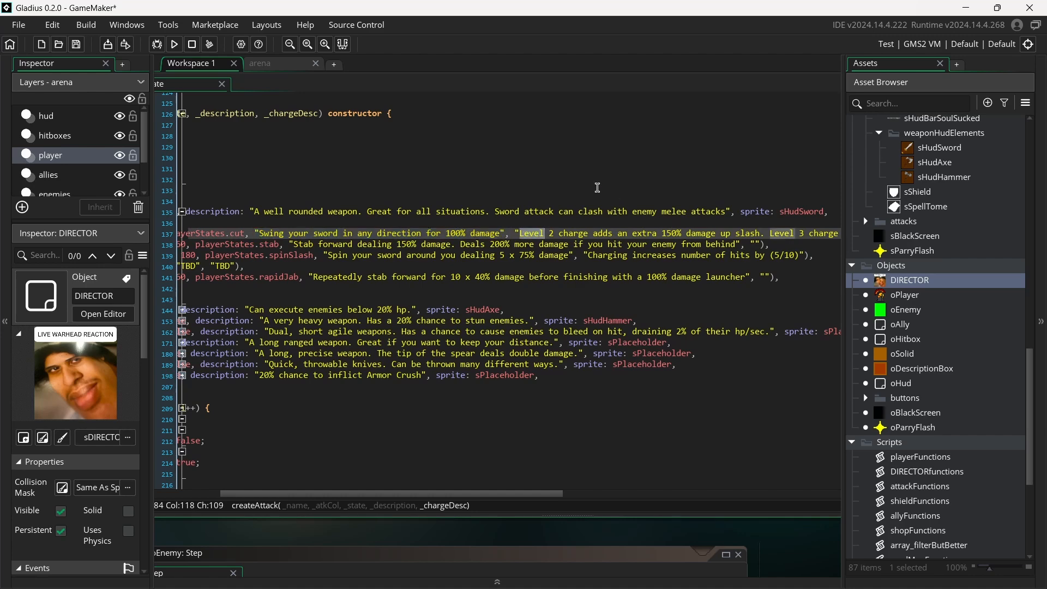
Find the combatHandbook2 item in the items list and read its description of charged attacks and weapon bonuses
scroll(597, 188, "up", 10)
scroll(597, 188, "left", 5)
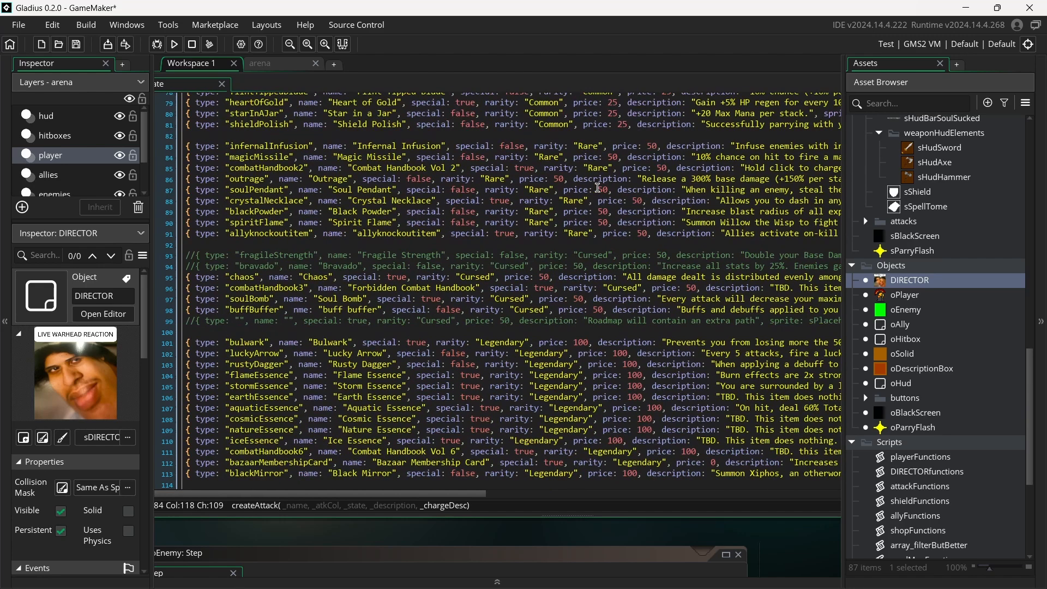
double_click(265, 168)
left_click(438, 168)
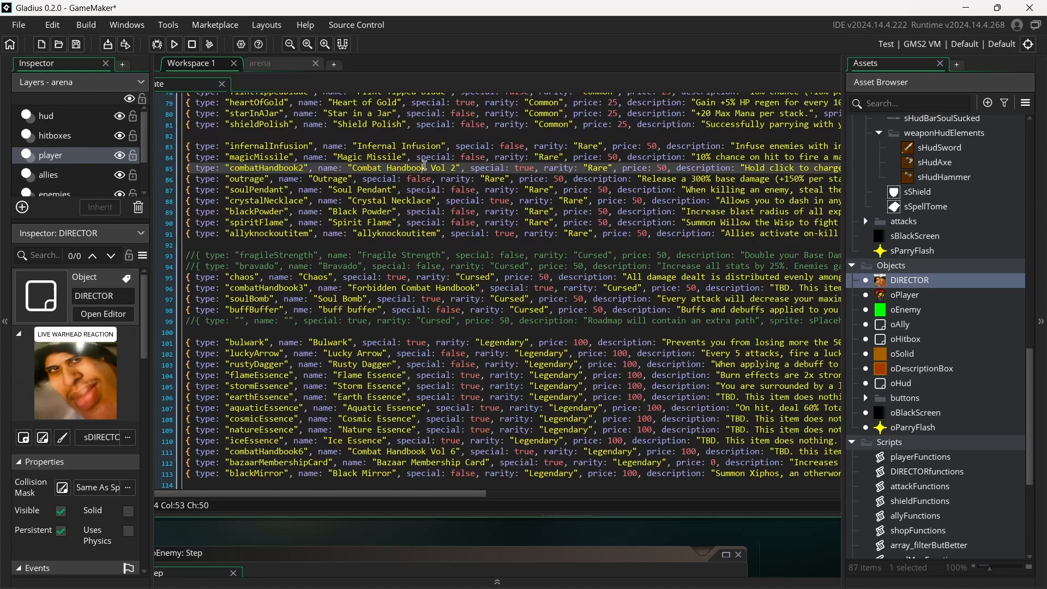
scroll(532, 167, "right", 10)
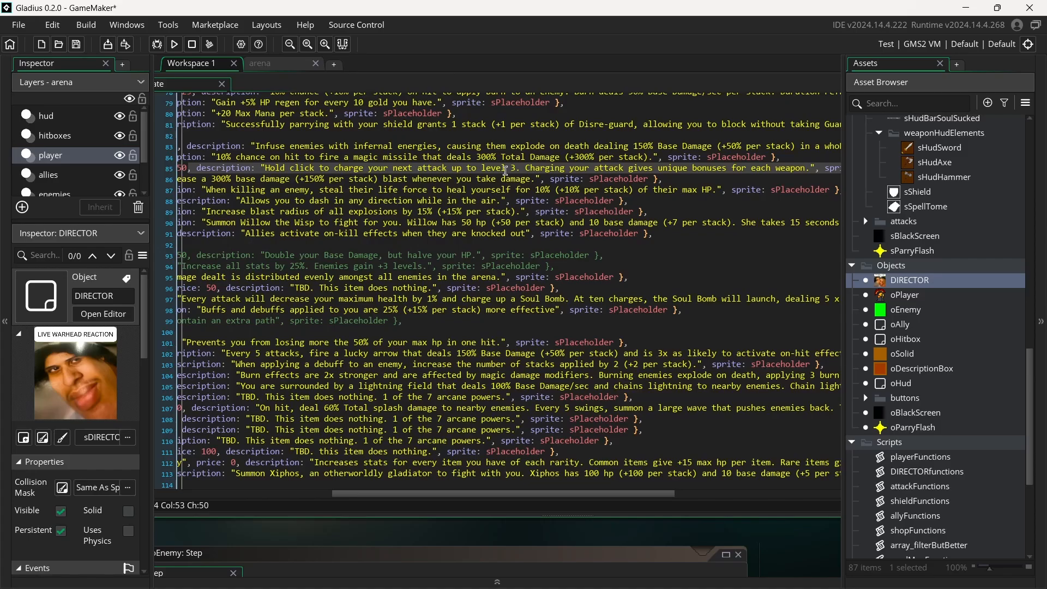
left_click(524, 167)
left_click_drag(524, 167, 755, 174)
left_click(721, 173)
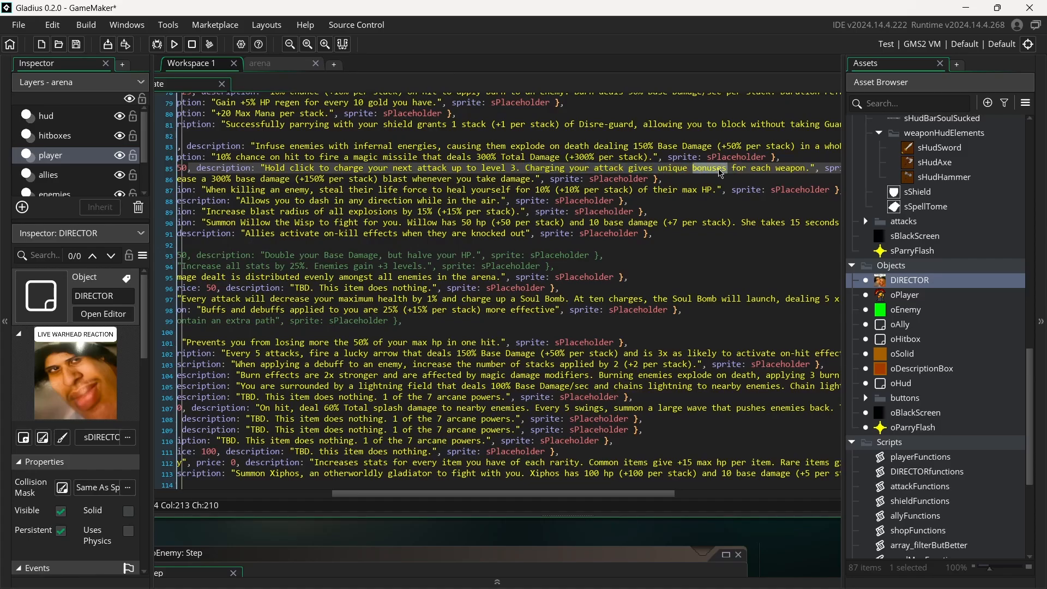
double_click(791, 169)
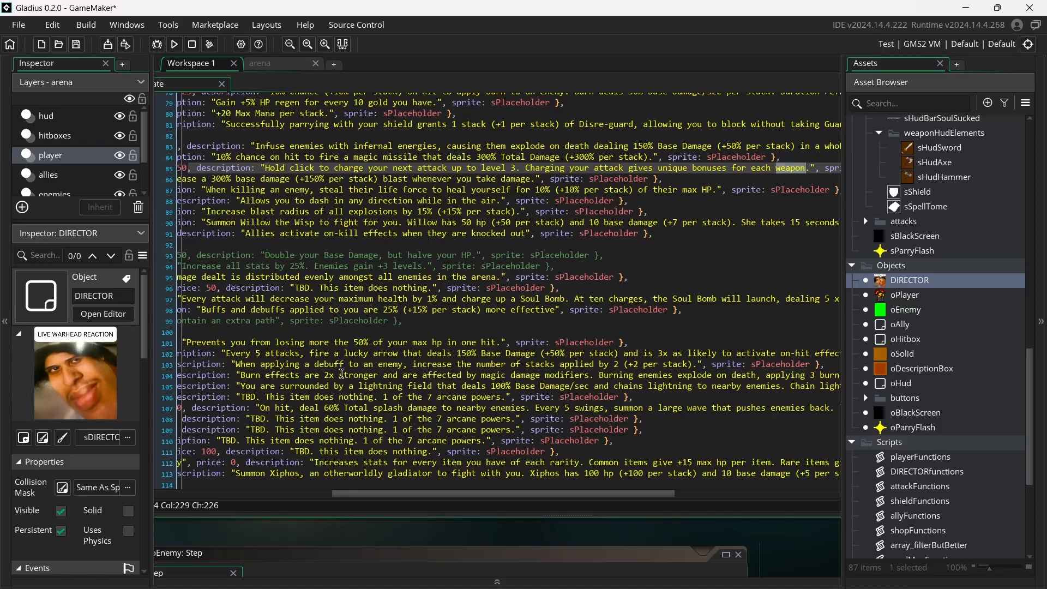
Return to the weapons array and examine the descriptions of the Sword's tech attacks
scroll(342, 374, "down", 10)
scroll(342, 374, "down", 3)
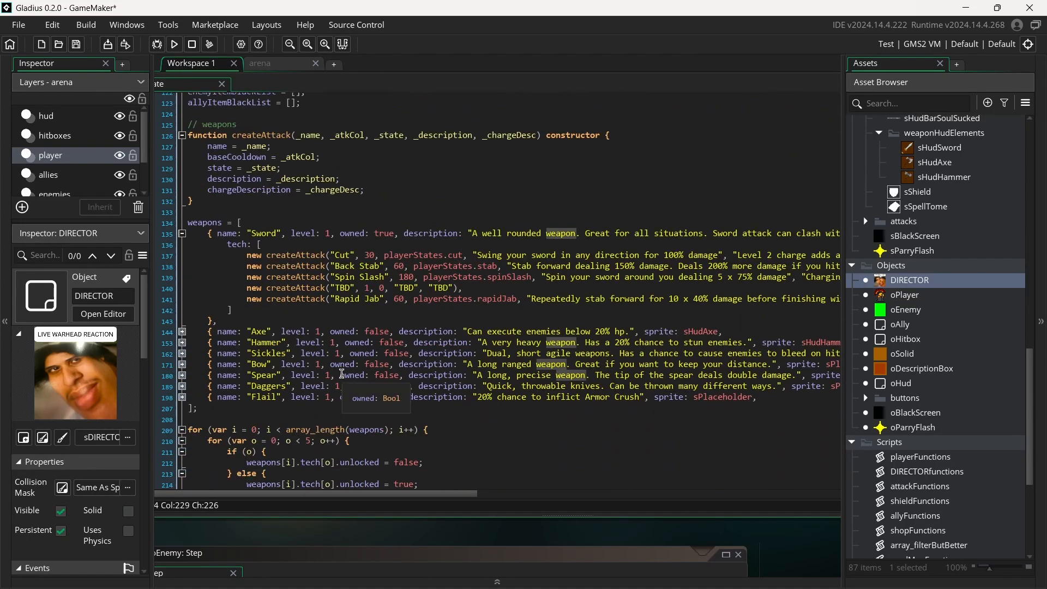
left_click(344, 375)
scroll(355, 333, "right", 5)
scroll(300, 253, "left", 2)
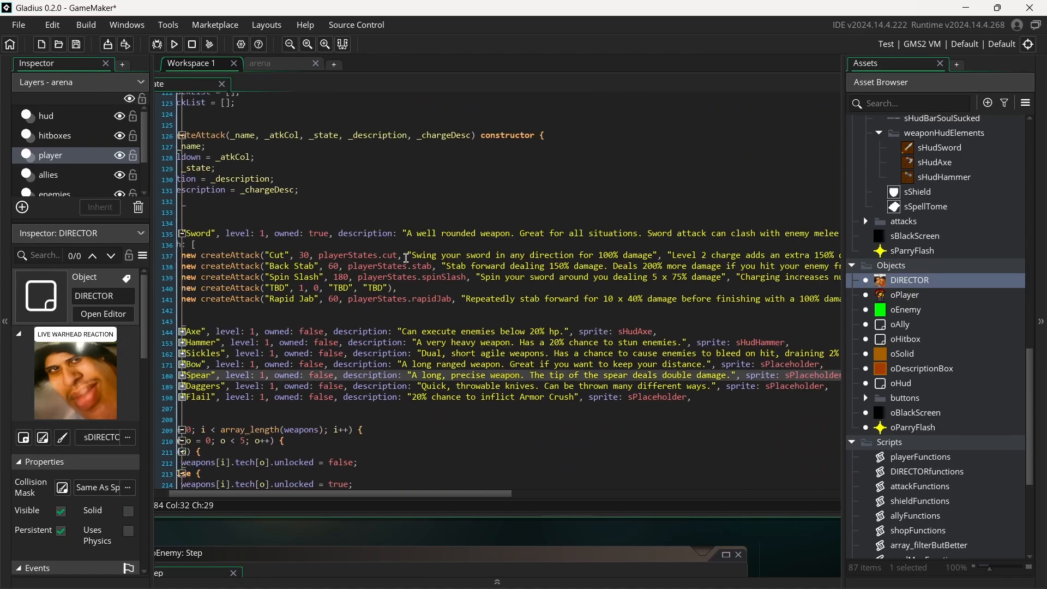
Examine the description string passed for the Cut attack in the Sword's tech list
left_click(402, 244)
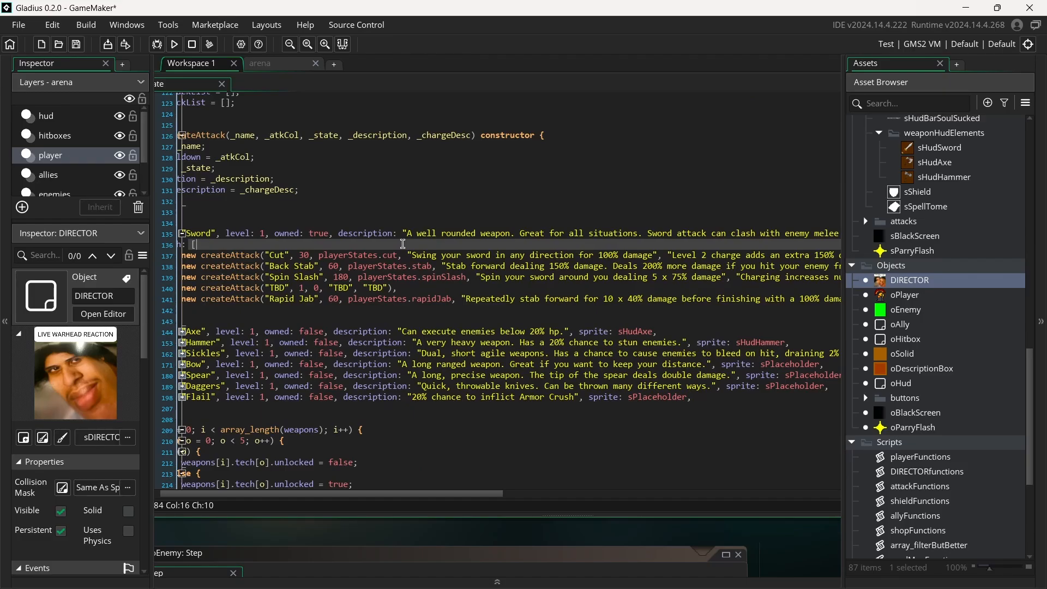
double_click(419, 255)
scroll(421, 263, "right", 2)
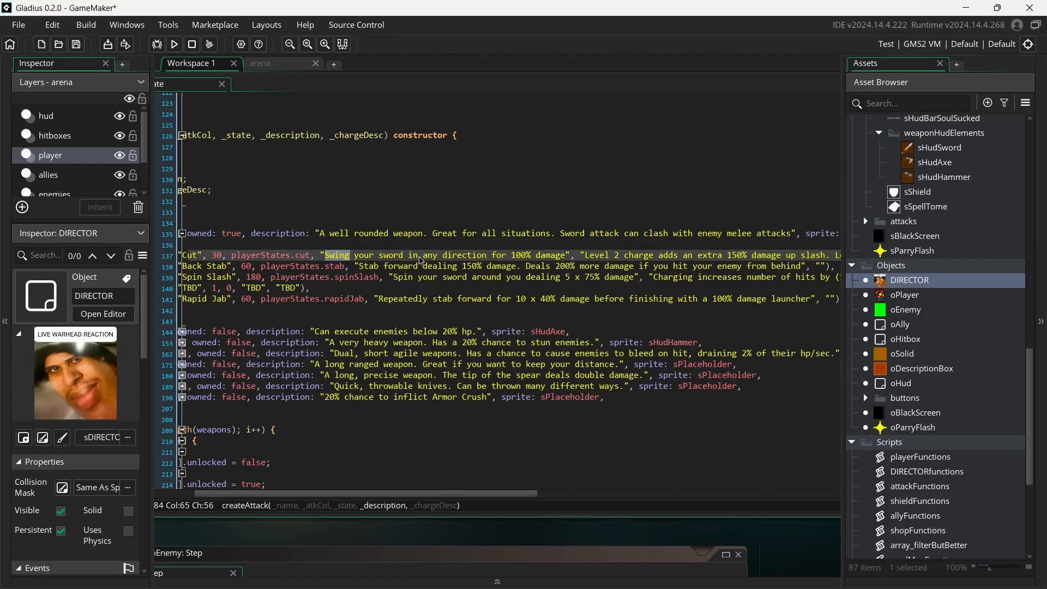
scroll(421, 262, "right", 4)
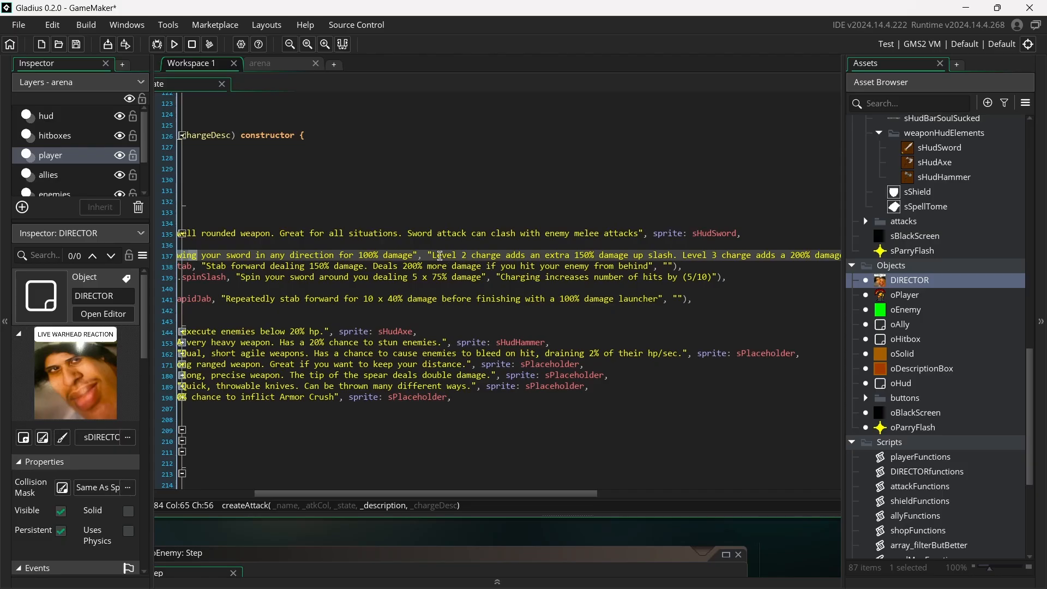
Read the Cut attack's charge description covering its level 2 and level 3 charges
left_click_drag(434, 256, 570, 262)
left_click(580, 264)
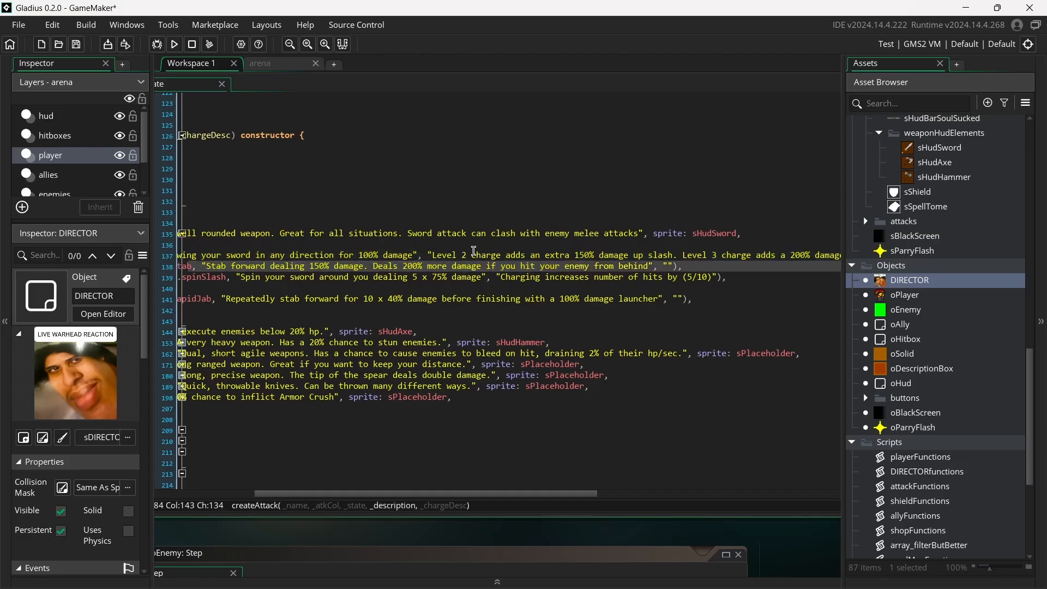
left_click(434, 255)
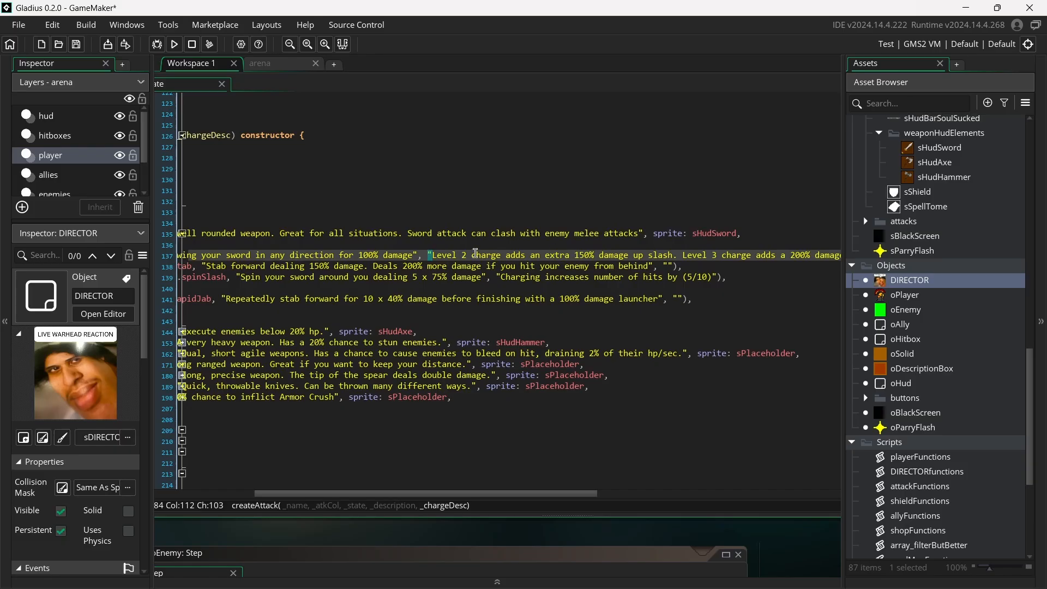
left_click(463, 254)
left_click(586, 255)
scroll(586, 254, "right", 5)
left_click(619, 256)
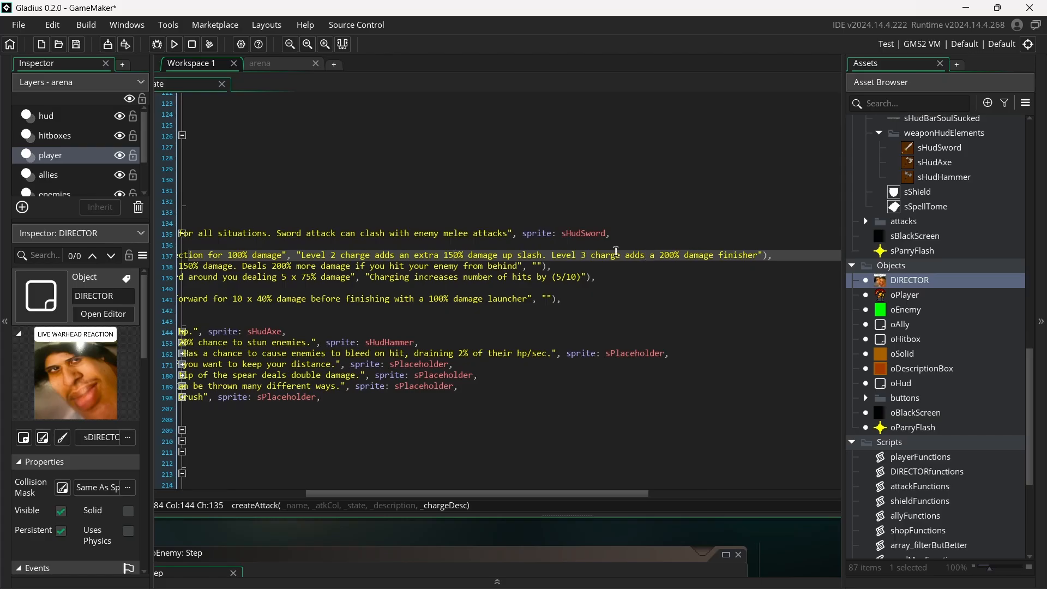
Look over the Sword's other attack entries and the items list, ending back at the weapons array
scroll(619, 257, "left", 5)
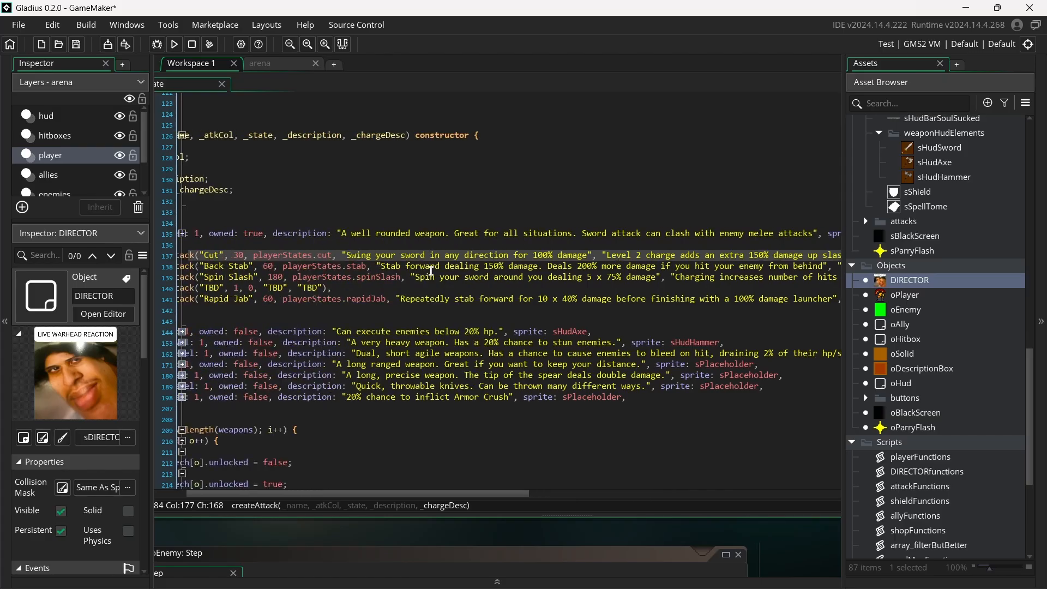
scroll(522, 293, "right", 3)
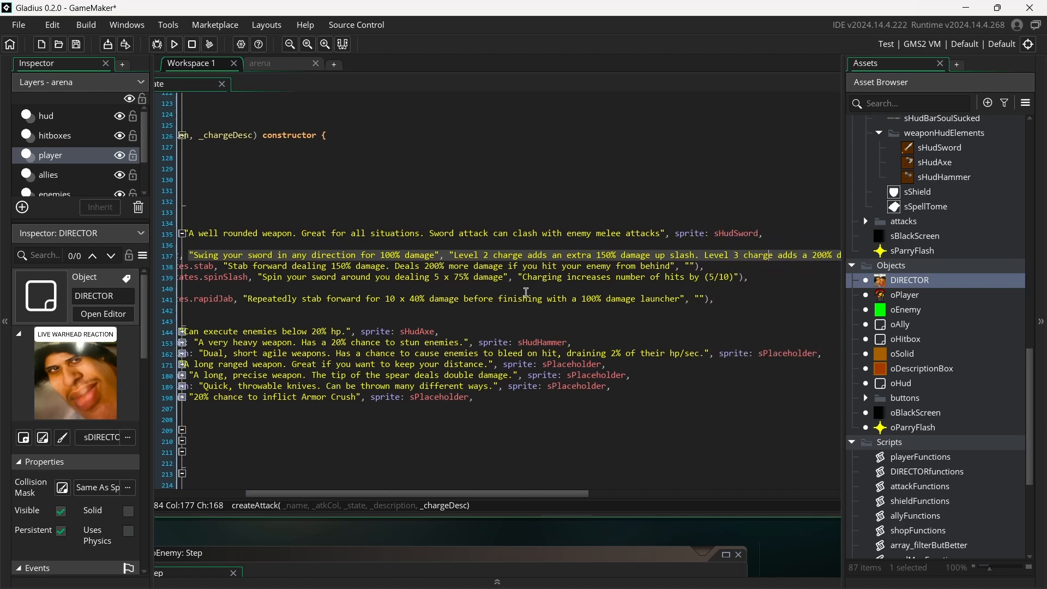
scroll(526, 291, "down", 2)
scroll(526, 292, "left", 2)
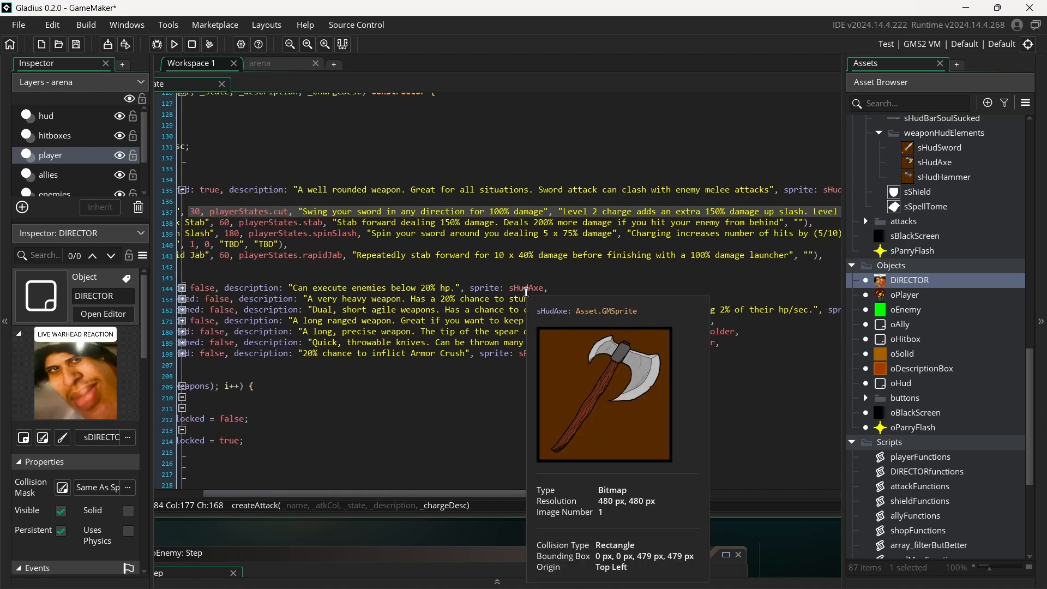
scroll(526, 292, "left", 3)
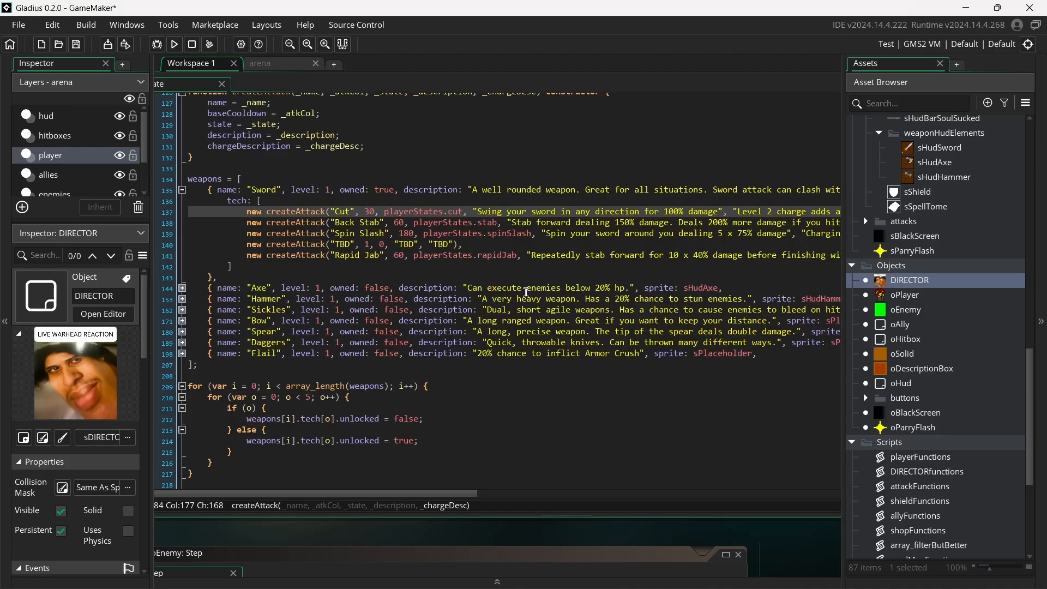
scroll(526, 292, "up", 15)
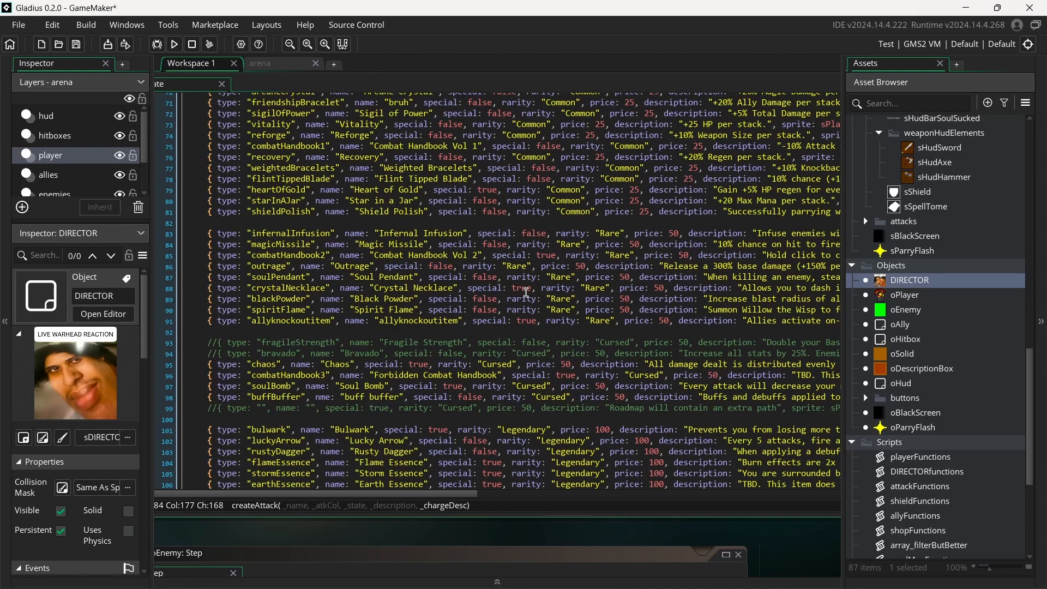
scroll(526, 292, "down", 14)
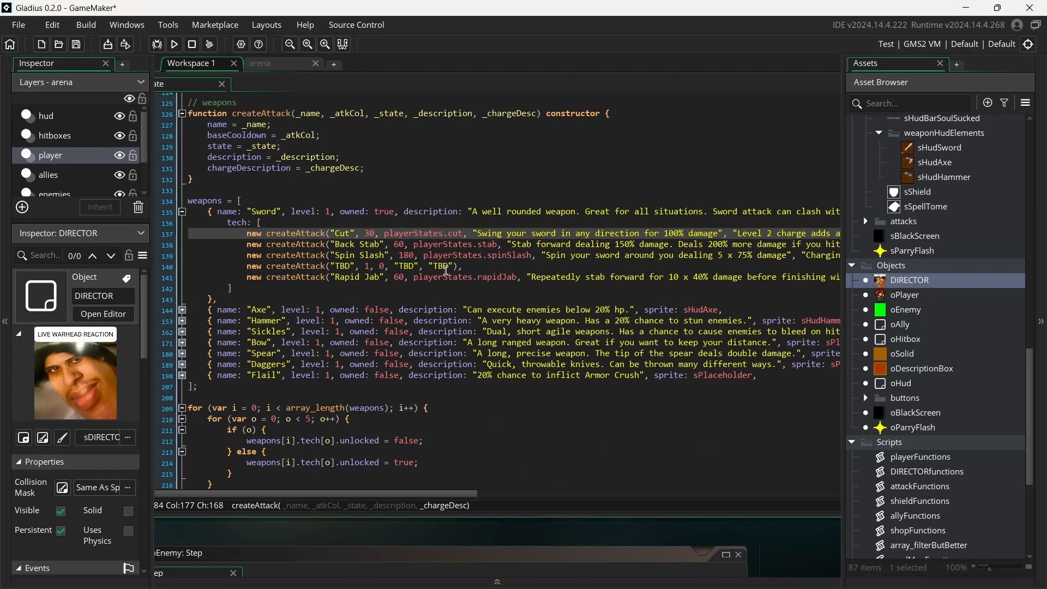
Collapse the Sword entry and inspect the Flail entry's TBD attacks and Armor Crush description
left_click(182, 212)
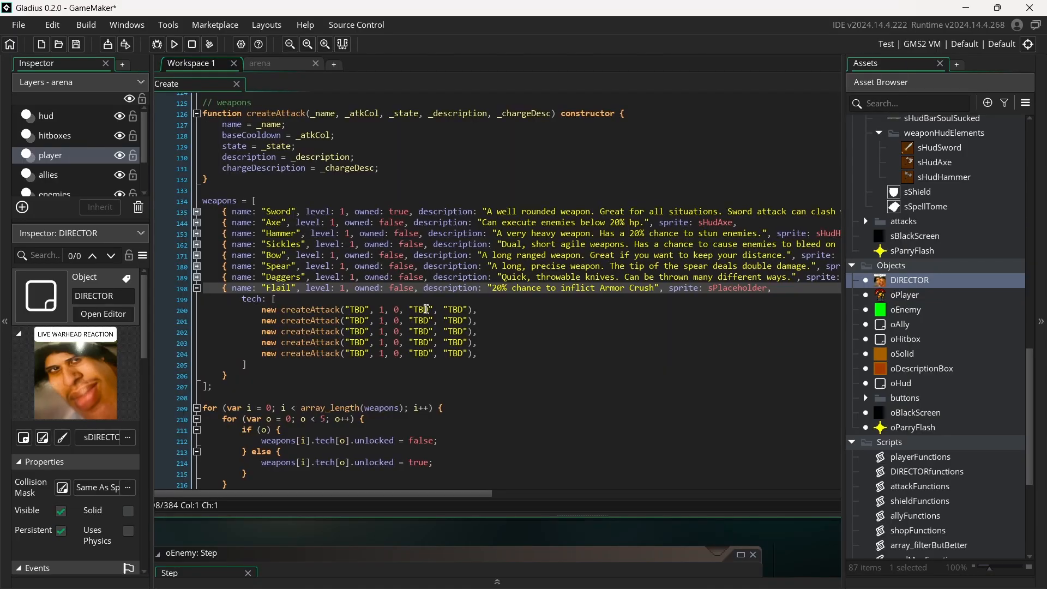
double_click(284, 285)
left_click(289, 290)
left_click_drag(472, 353, 321, 308)
left_click(322, 308)
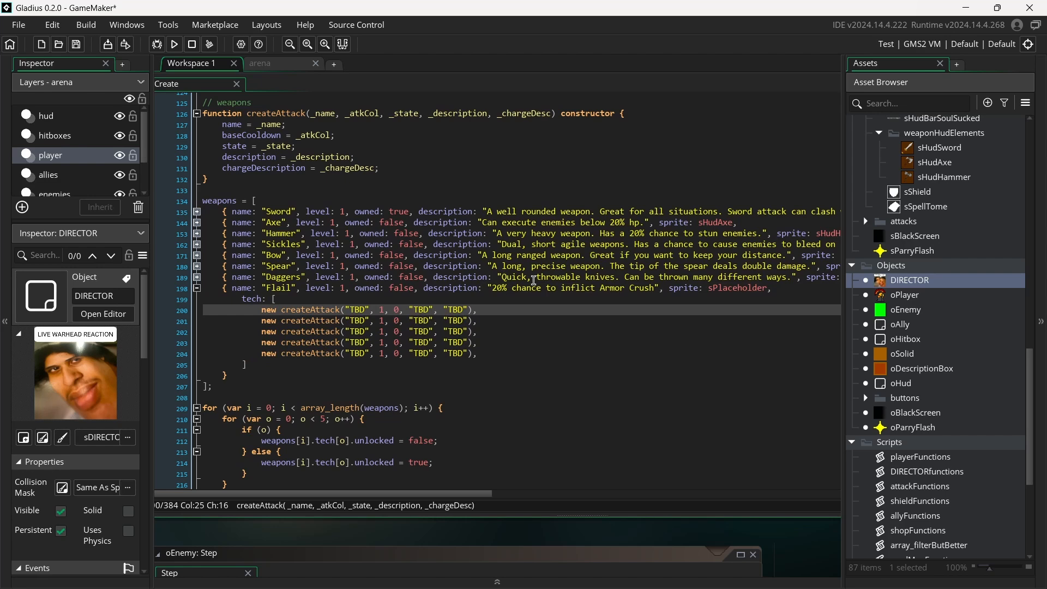
left_click(506, 288)
double_click(612, 288)
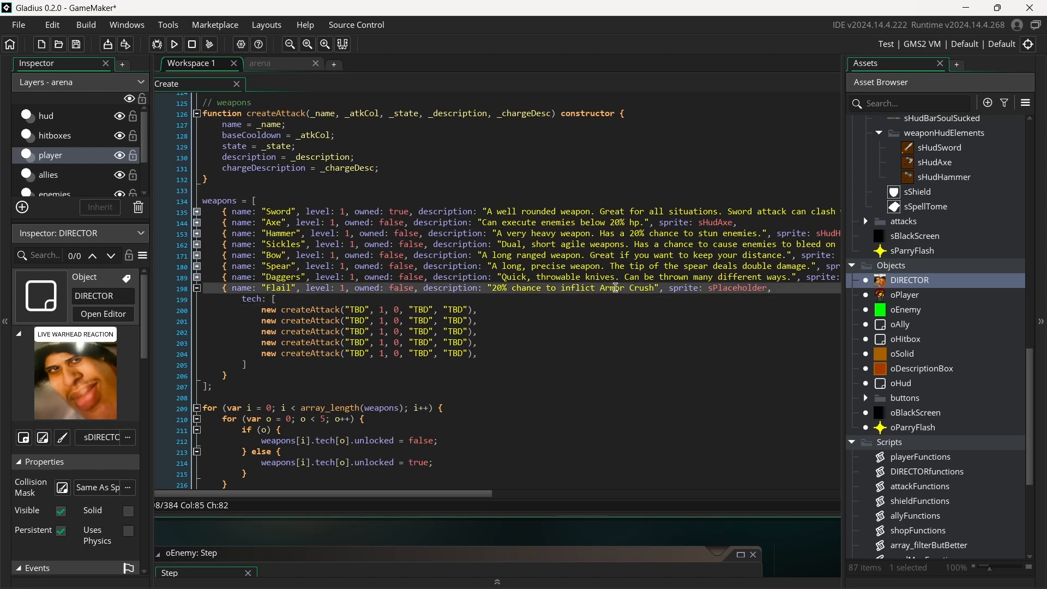
left_click(566, 289)
left_click(484, 331)
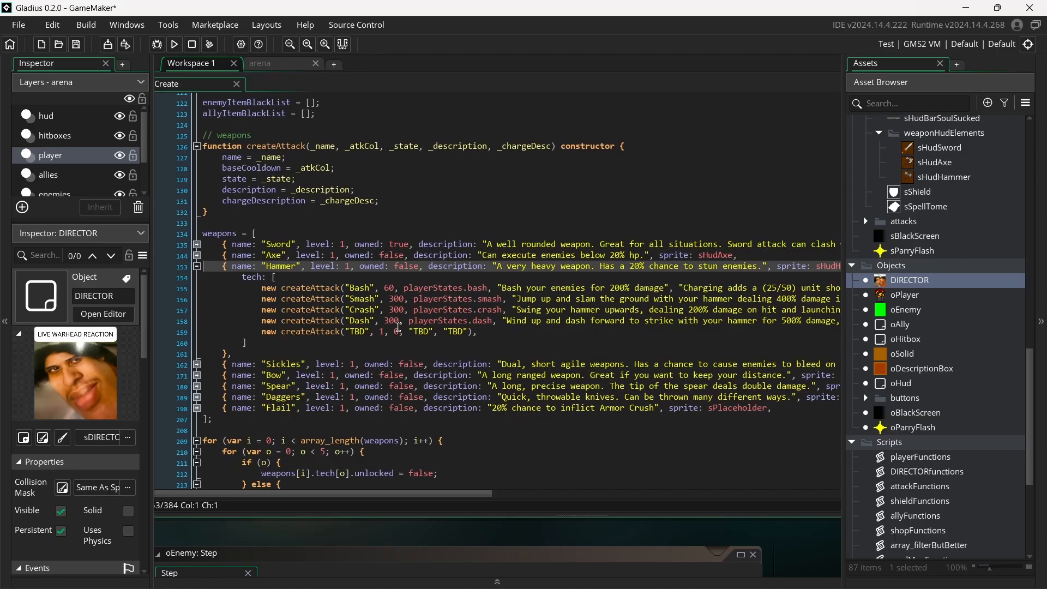
Go through the Hammer entry's tech list: the Bash, Smash, Crash and Dash attacks
double_click(284, 266)
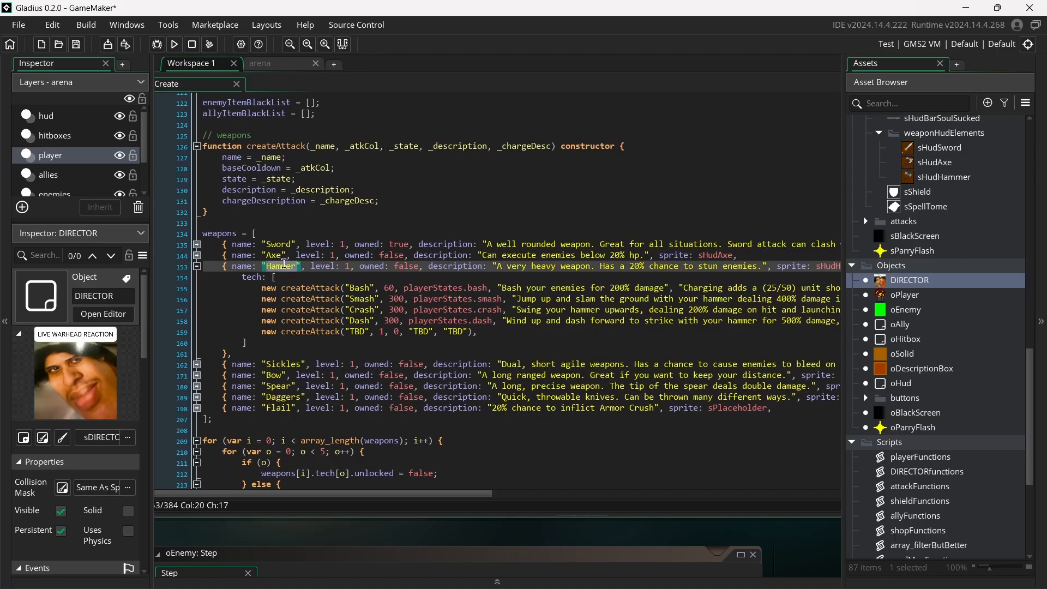
left_click_drag(286, 283, 403, 325)
left_click(402, 325)
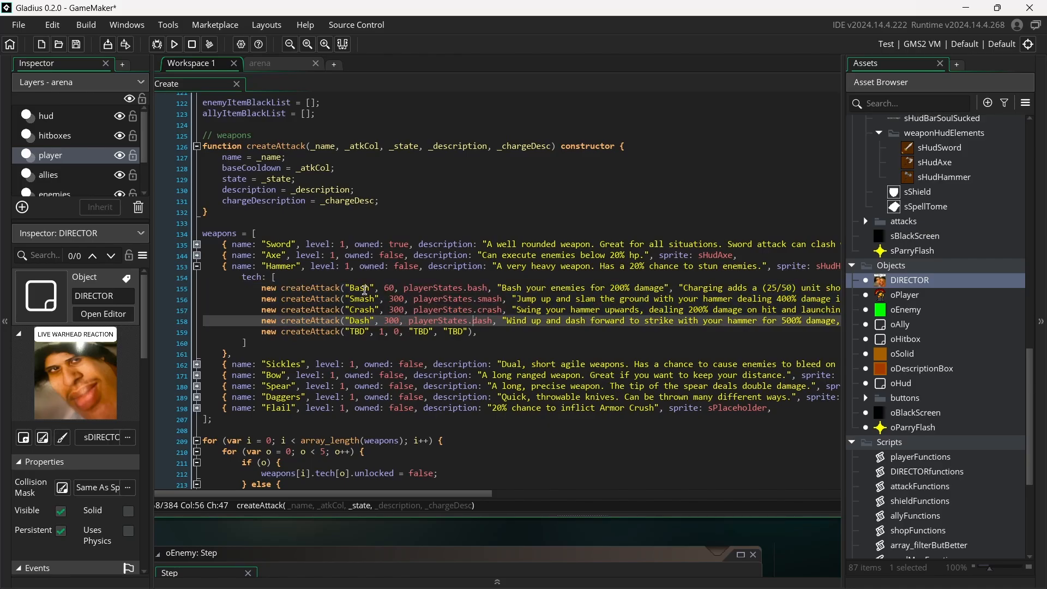
left_click(365, 288)
left_click(364, 298)
left_click(362, 309)
left_click(360, 321)
Read the description and charge description strings of the Hammer's Bash, Smash and Crash attacks
scroll(490, 339, "right", 10)
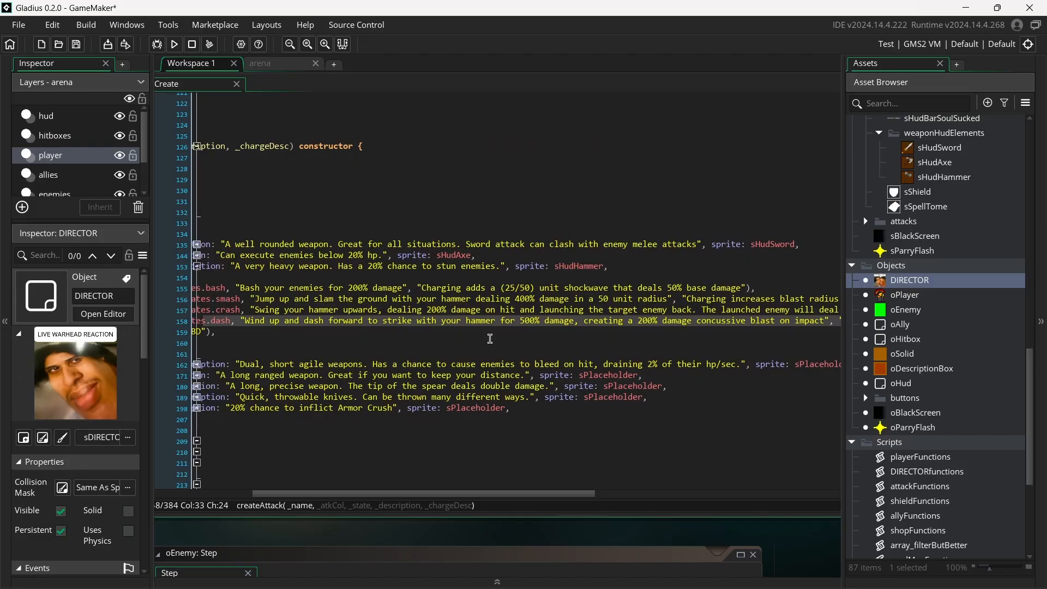
double_click(344, 287)
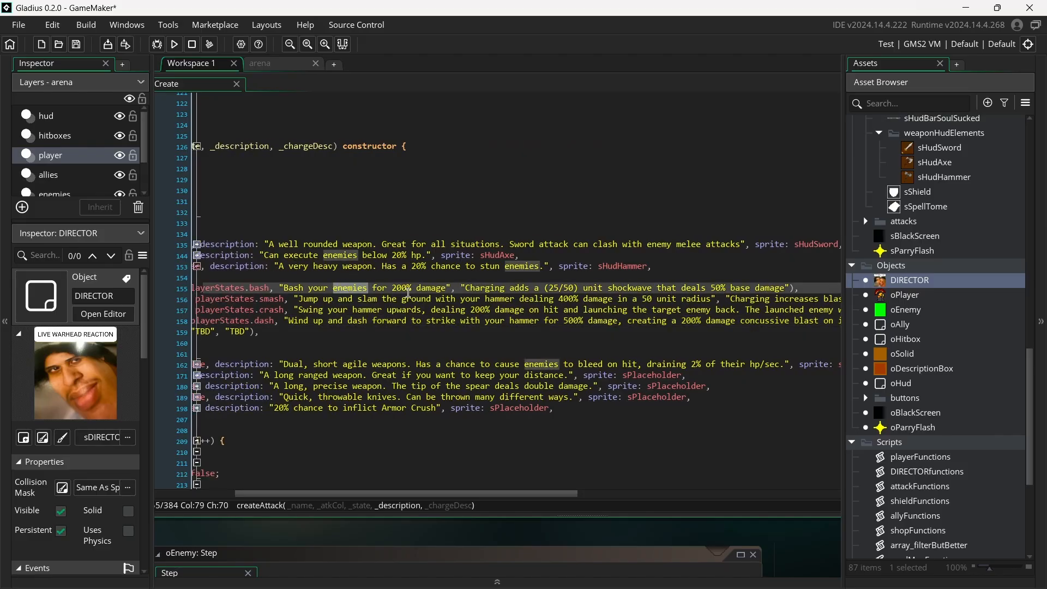
left_click(327, 300)
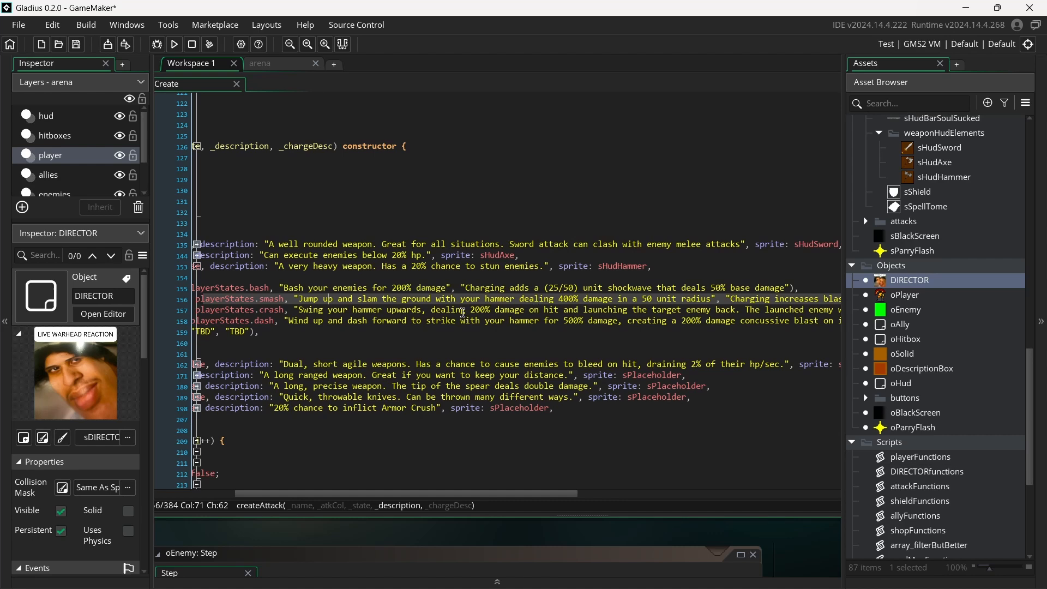
left_click(326, 310)
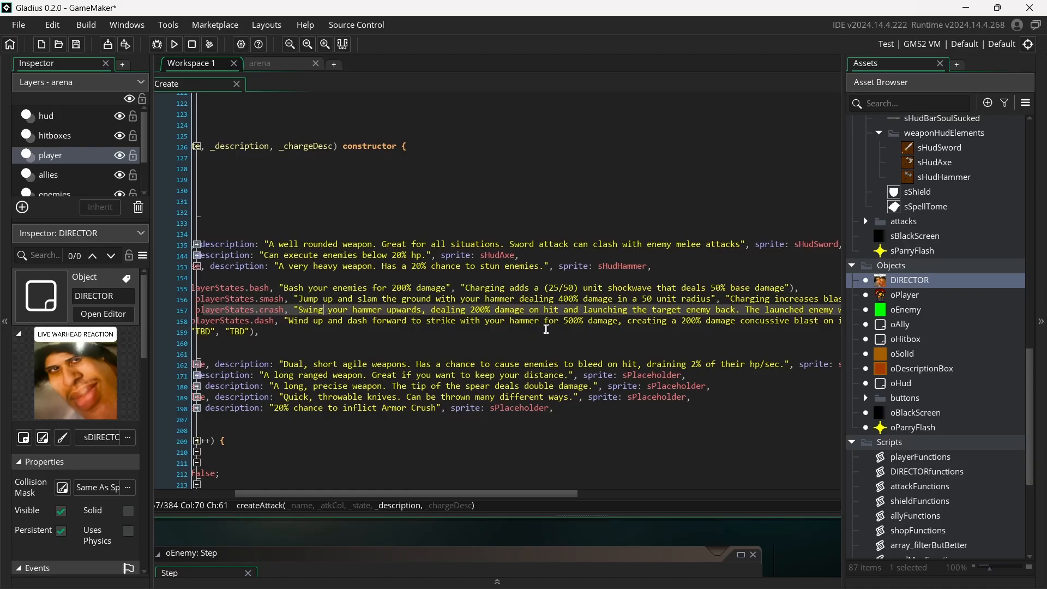
scroll(679, 326, "right", 2)
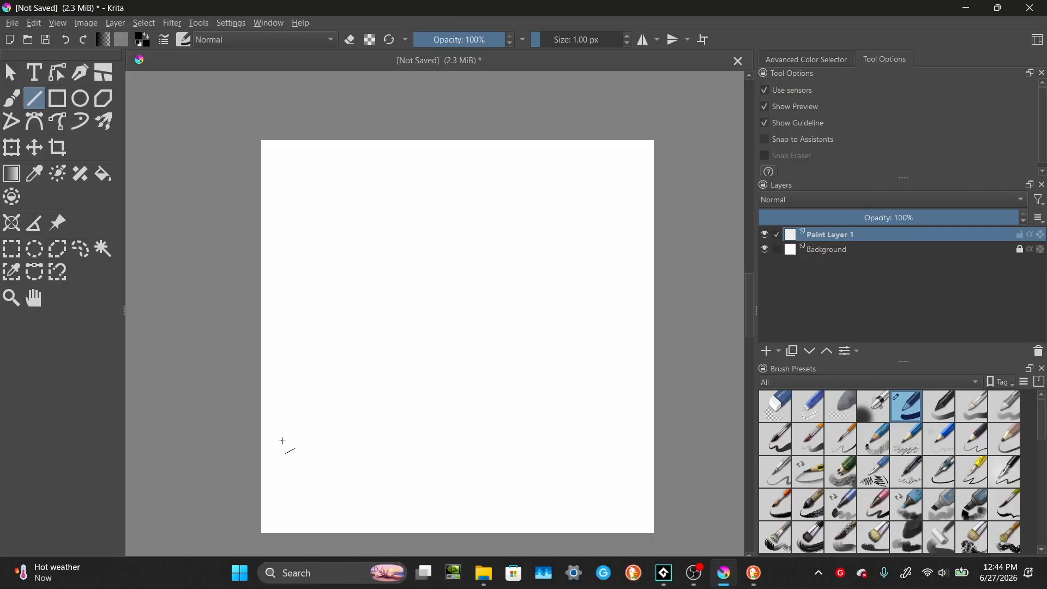
In Krita, try to outline a sword blade's edge with straight lines on Paint Layer 1
left_click_drag(451, 192, 432, 246)
scroll(460, 247, "up", 1, "ctrl")
mouse_move(432, 162)
left_mouse_down("shift")
mouse_move(425, 415)
mouse_move(430, 344)
left_mouse_up("shift")
key("b")
Turn on horizontal mirroring about the canvas's vertical centre line and return to the brush
left_click(642, 39)
key("t")
left_click_drag(430, 217, 439, 239)
left_click(12, 98)
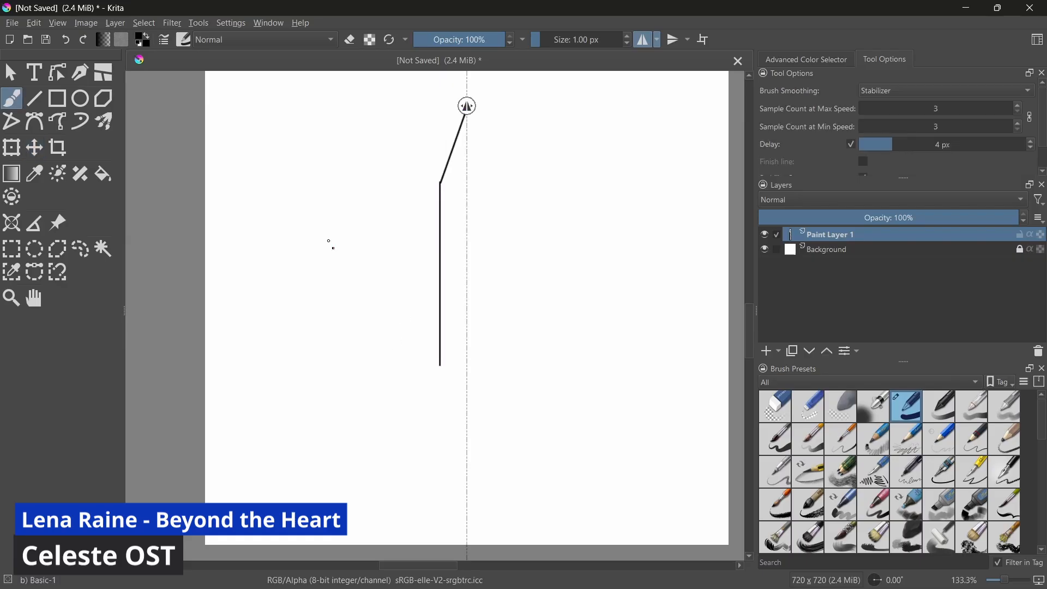
Try a line across the blade's base and a new tip line, and undo all the trial lines
left_click(35, 98)
key("e")
mouse_move(468, 365)
left_mouse_down("shift")
mouse_move(399, 322)
mouse_move(430, 368)
left_mouse_up("shift")
left_click(349, 39)
key("ctrl+z")
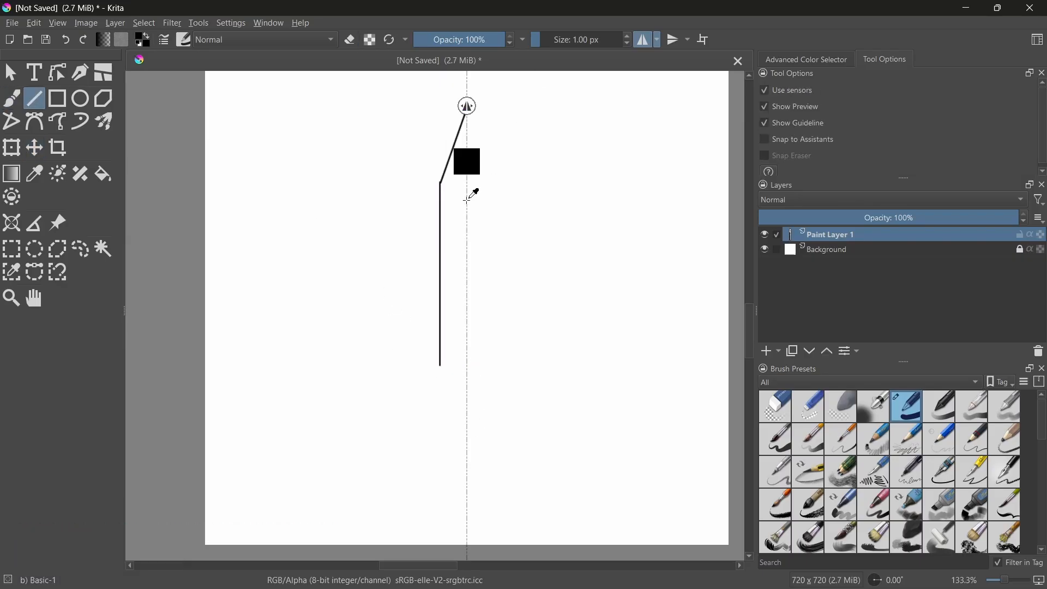
key("ctrl+z")
key("ctrl+z")
key("b")
key("e")
key("ctrl+z")
key("ctrl+z")
left_click(35, 98)
left_click_drag(468, 142, 449, 188)
key("e")
key("ctrl+z")
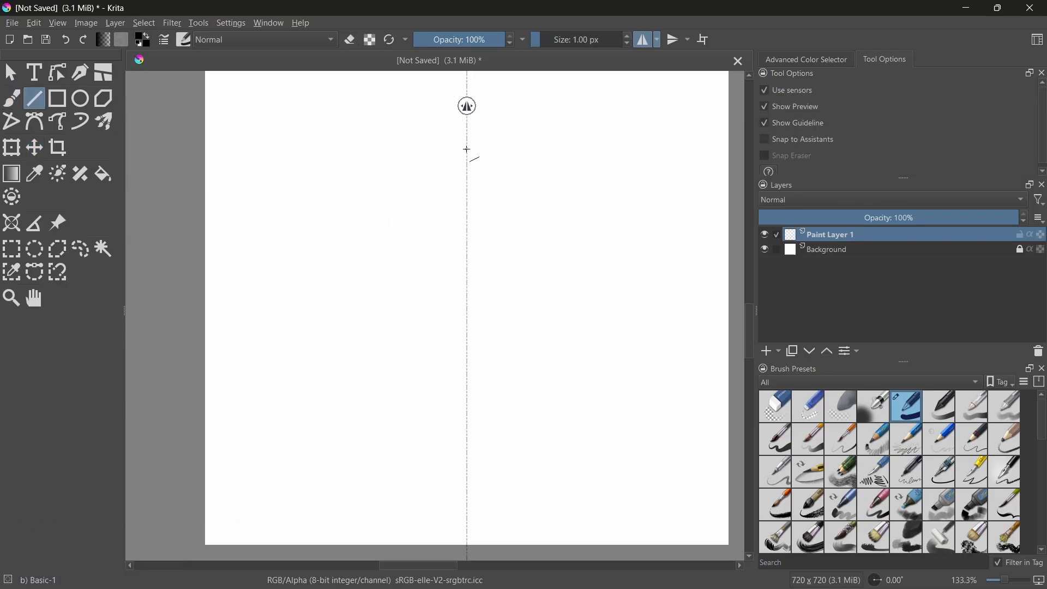
Draw the mirrored sword outline around the centre axis: pointed straight blade, crossguard, wavy grip and rounded pommel
left_click_drag(468, 147, 445, 204)
key("ctrl+z")
mouse_move(467, 153)
left_mouse_down()
mouse_move(446, 206)
mouse_move(441, 388)
left_mouse_up()
mouse_move(438, 388)
left_mouse_down("shift")
mouse_move(469, 388)
mouse_move(466, 466)
left_mouse_up("shift")
key("b")
key("ctrl+z")
left_click_drag(460, 451, 467, 472)
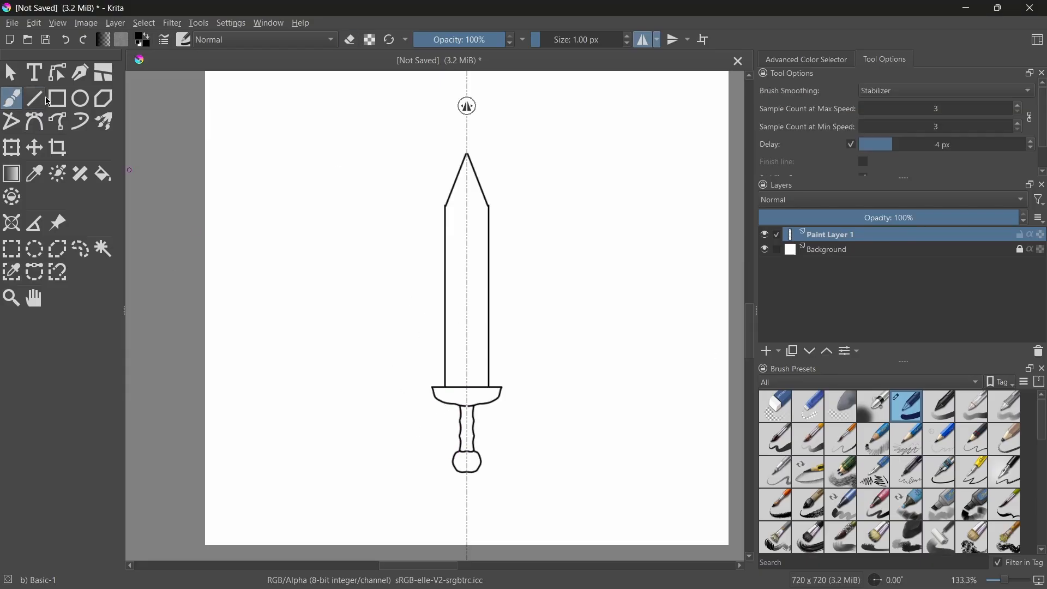
Draw a straight line down the middle of the blade from its tip to the crossguard
left_click(36, 99)
left_click(536, 40)
left_click_drag(467, 153, 467, 391, "shift")
key("b")
key("e")
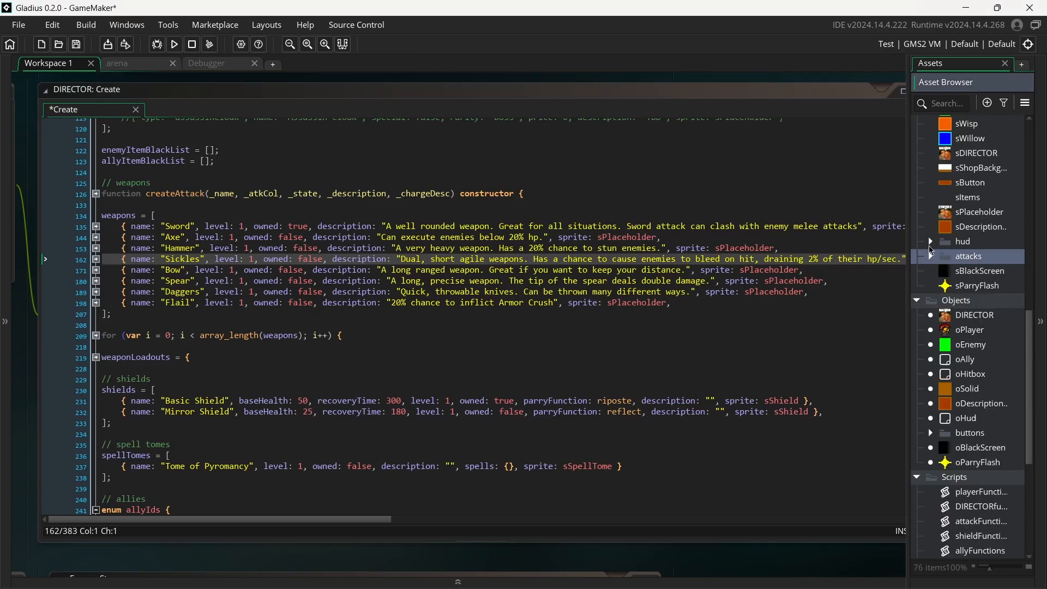
In GameMaker, open the sHudSword sprite, dismiss its resize settings and run the game
double_click(975, 330)
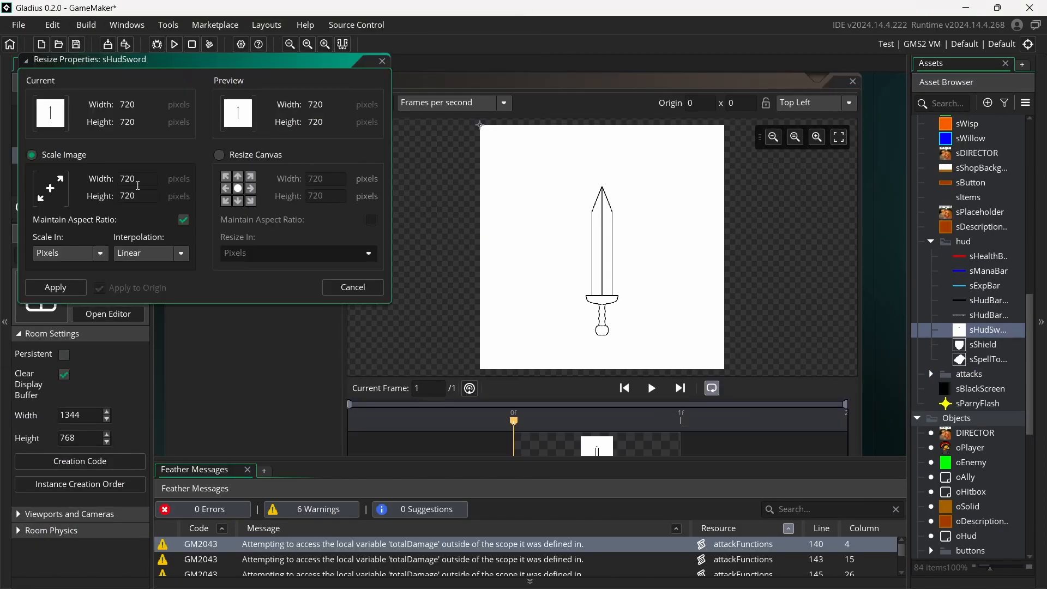
left_click(351, 286)
key("F5")
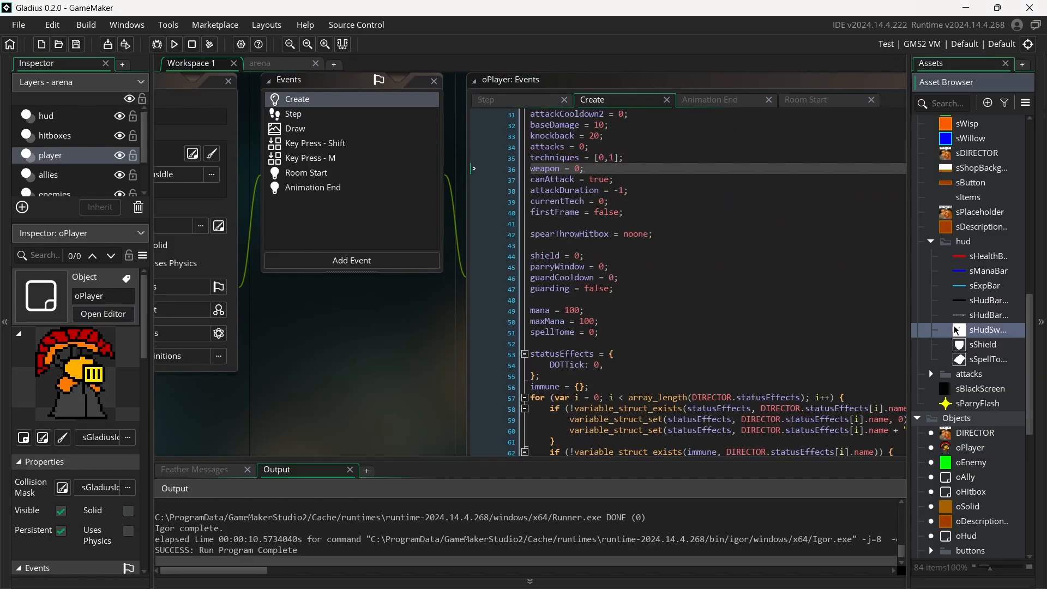
Switch to Krita, start a new 480 x 480 px image and move the mirror axis to its centre
left_click(733, 575)
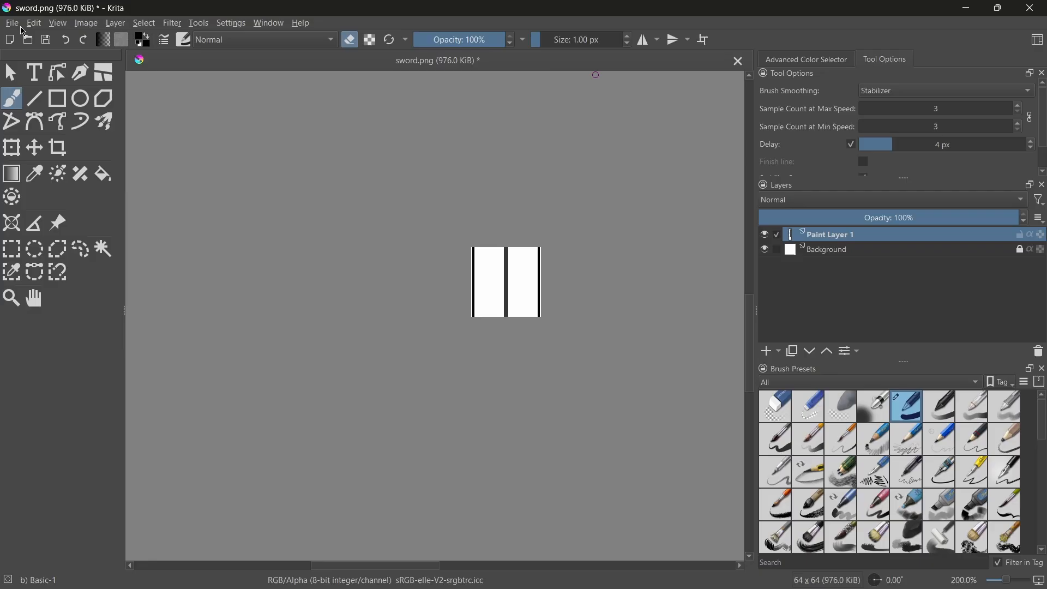
key("ctrl+n")
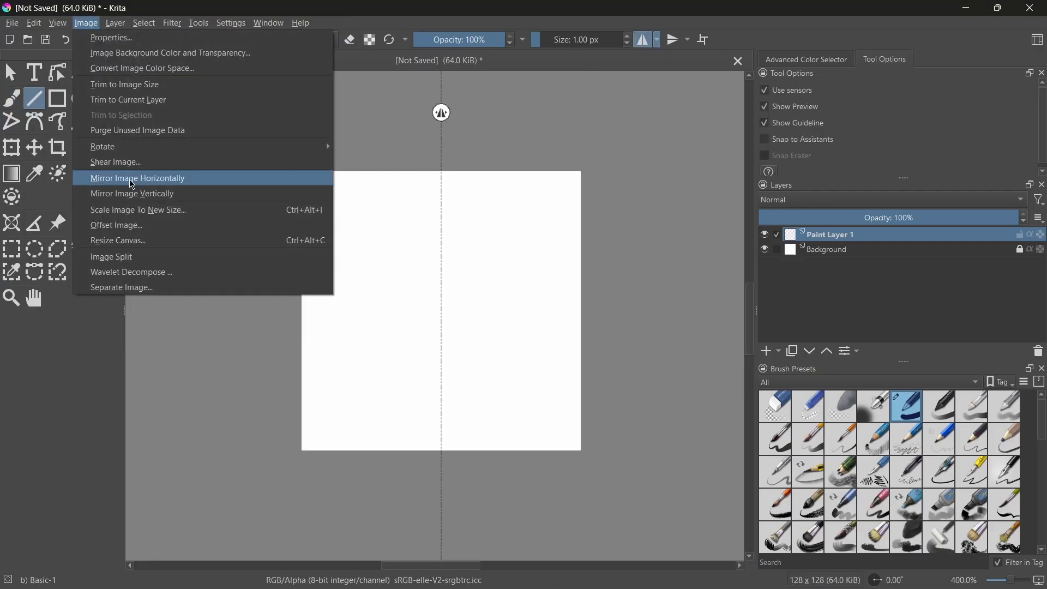
left_click(131, 176)
left_click_drag(316, 117, 445, 112)
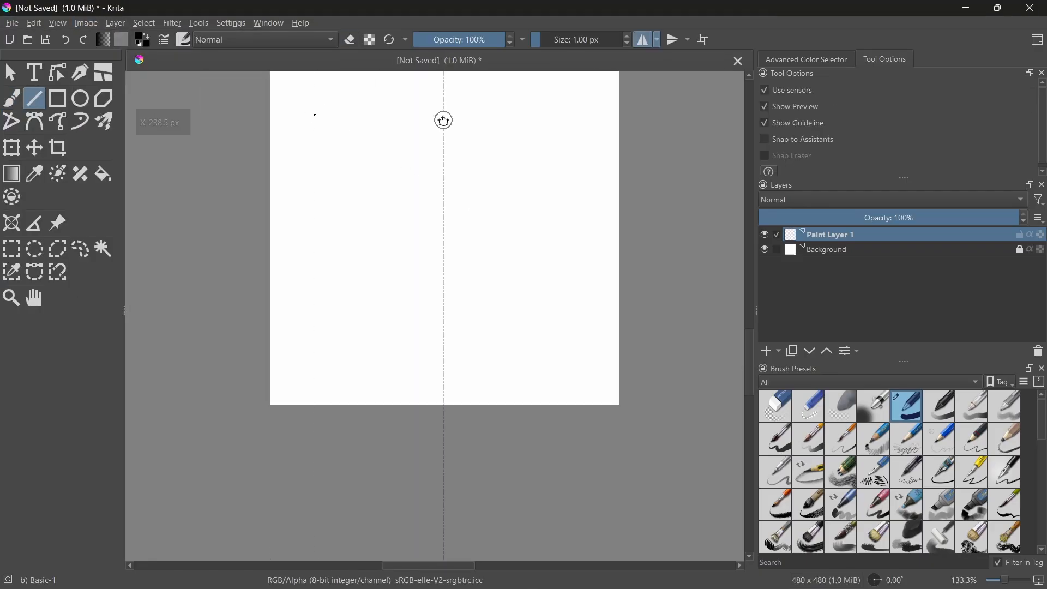
middle_click_drag(444, 106, 443, 166)
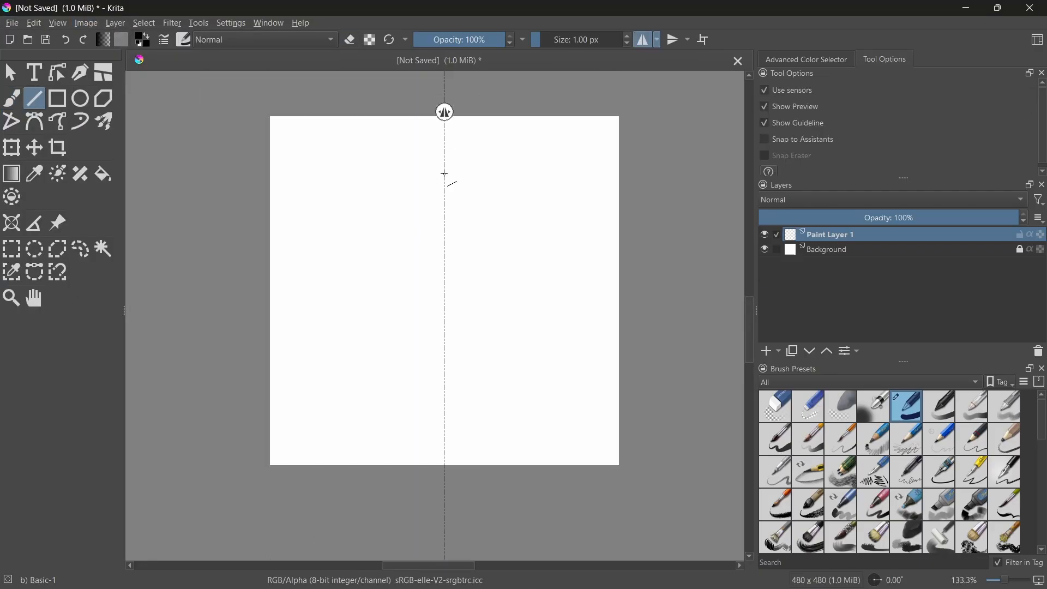
Draw a smaller mirrored blade outline with a pointed tip and sides narrowing slightly towards the hilt
left_click_drag(445, 180, 430, 304)
key("b")
key("ctrl+z")
left_click_drag(428, 240, 424, 347)
key("e")
key("e")
Draw the mirrored lower sides of the blade flaring outward and close them with a straight guard line
mouse_move(430, 299)
left_mouse_down()
mouse_move(424, 347)
mouse_move(445, 347)
mouse_move(410, 345)
left_mouse_up()
key("e")
left_click(35, 98)
left_click(350, 39)
key("ctrl+z")
key("b")
key("e")
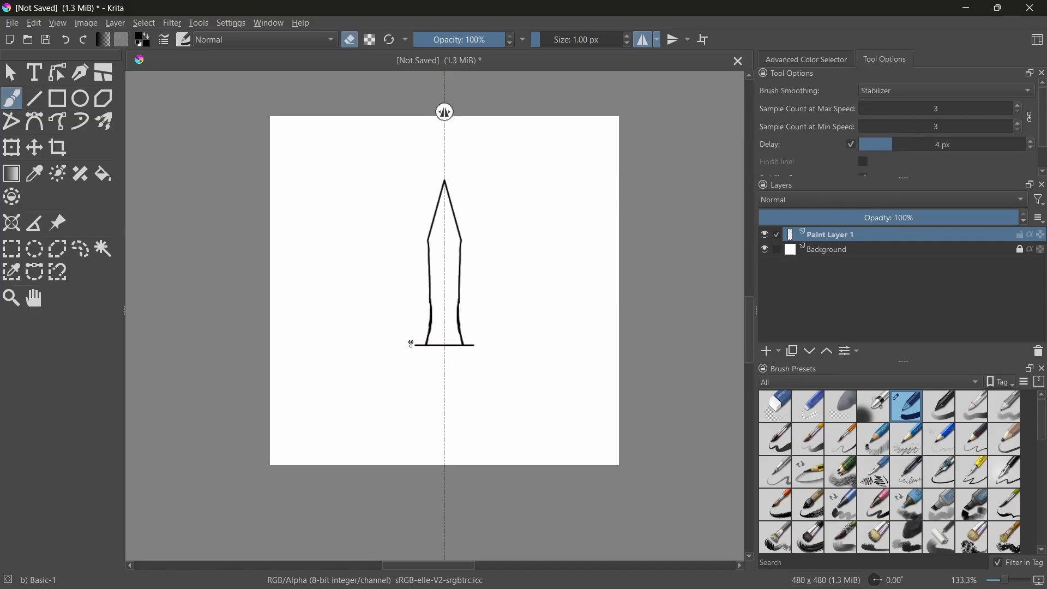
Draw the mirrored half-round guard, wavy grip and rounded pommel with a small pointed end below the blade
scroll(435, 320, "up", 1)
middle_click_drag(435, 320, 423, 369)
key("e")
left_click_drag(413, 364, 437, 438)
middle_click_drag(344, 348, 344, 327)
mouse_move(427, 419)
left_mouse_down()
mouse_move(425, 497)
mouse_move(442, 496)
left_mouse_up()
left_click(35, 98)
scroll(411, 492, "down", 1)
key("b")
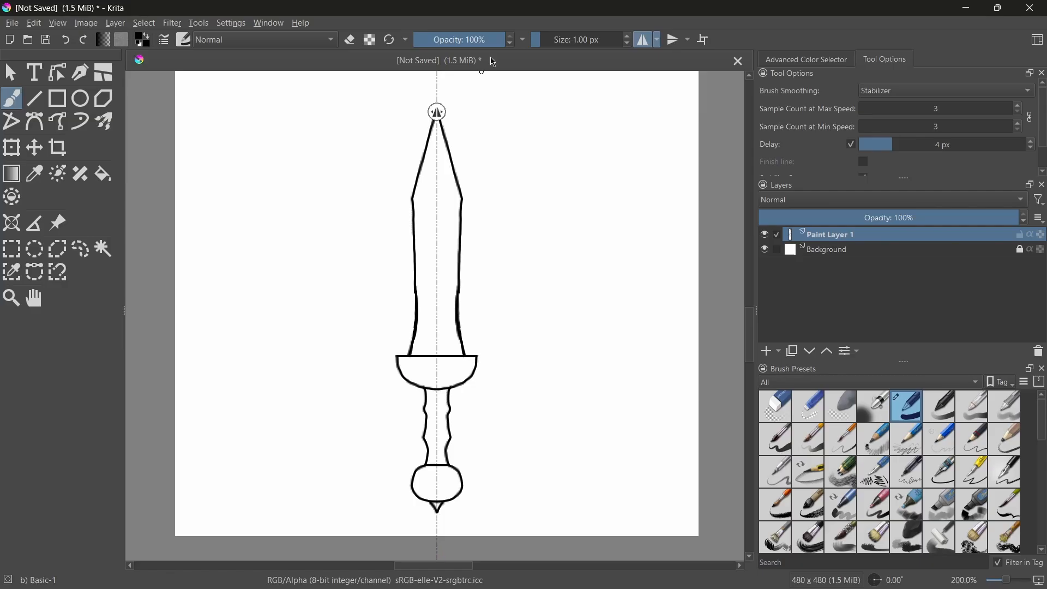
Try thin mirrored inner contour lines along the blade with two different brush presets
key("i")
key("i")
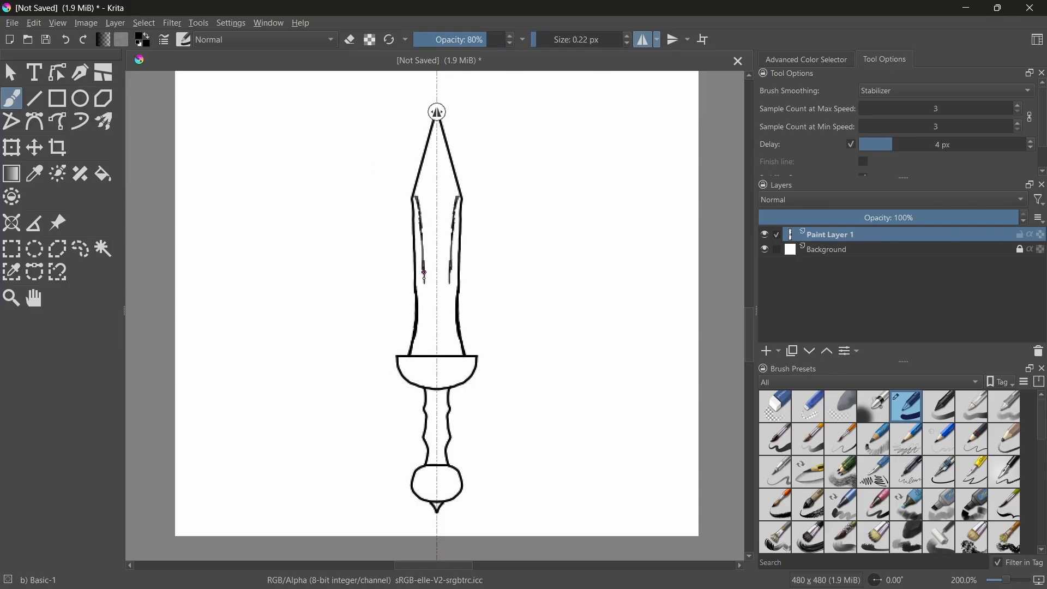
key("ctrl+z")
left_click(939, 406)
left_click(539, 39)
left_click_drag(418, 197, 429, 238)
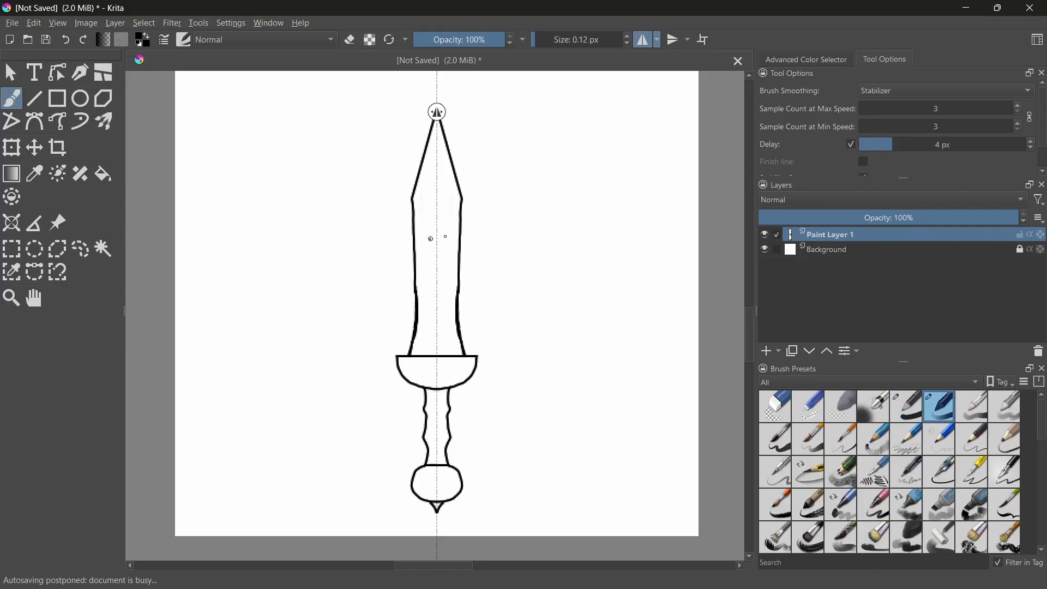
key("ctrl+z")
Draw a thin mirrored inner outline inside the blade at 80% opacity and 0.22 px, with a narrow spike towards the tip
key("slash")
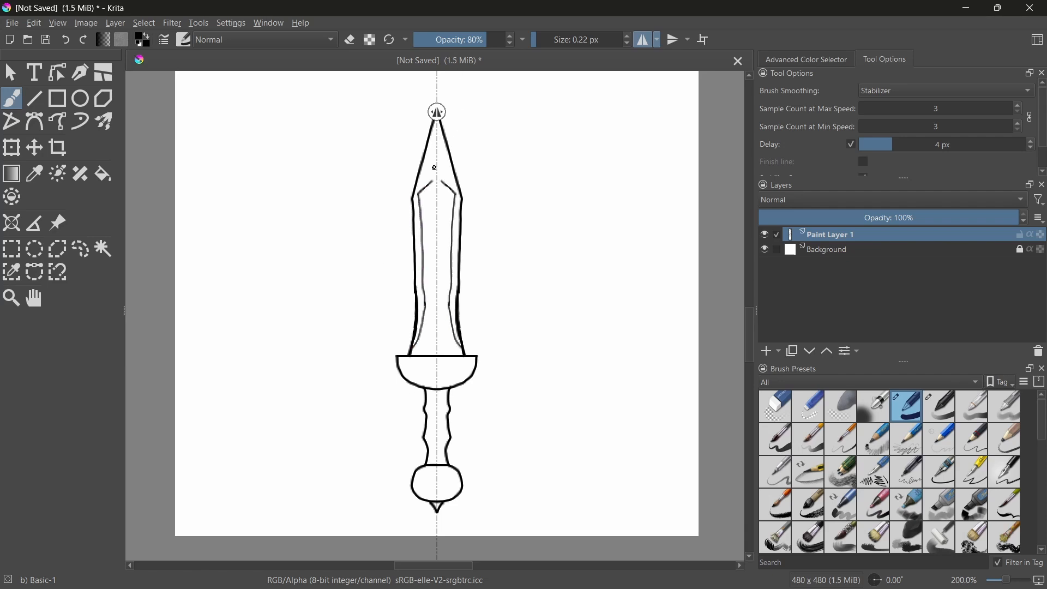
left_click(35, 99)
left_click_drag(442, 180, 438, 127)
scroll(441, 125, "up", 2)
scroll(451, 203, "down", 1)
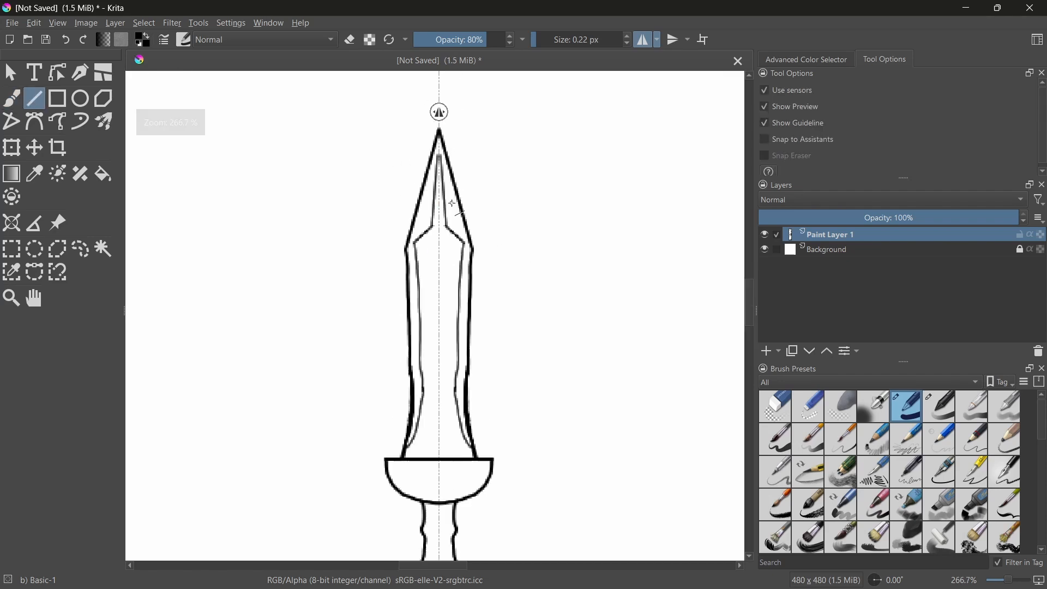
Erase the narrow inner spike near the blade's tip with a 1 px eraser at 100% opacity
key("b")
left_click(435, 39)
left_click(511, 43)
key("bracketright")
left_click_drag(434, 192, 430, 228)
key("ctrl+z")
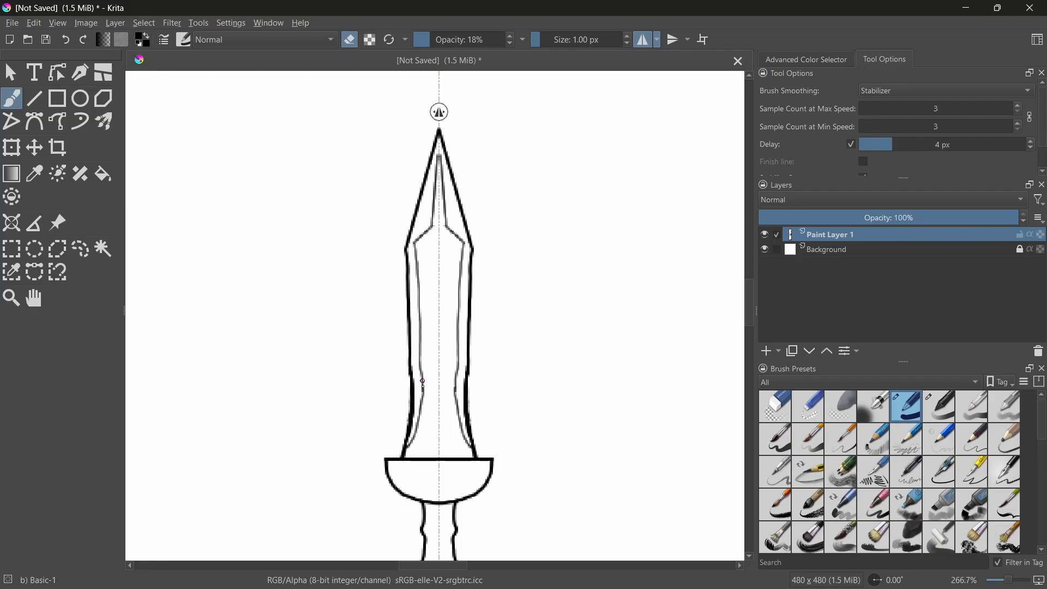
left_click_drag(435, 230, 439, 171)
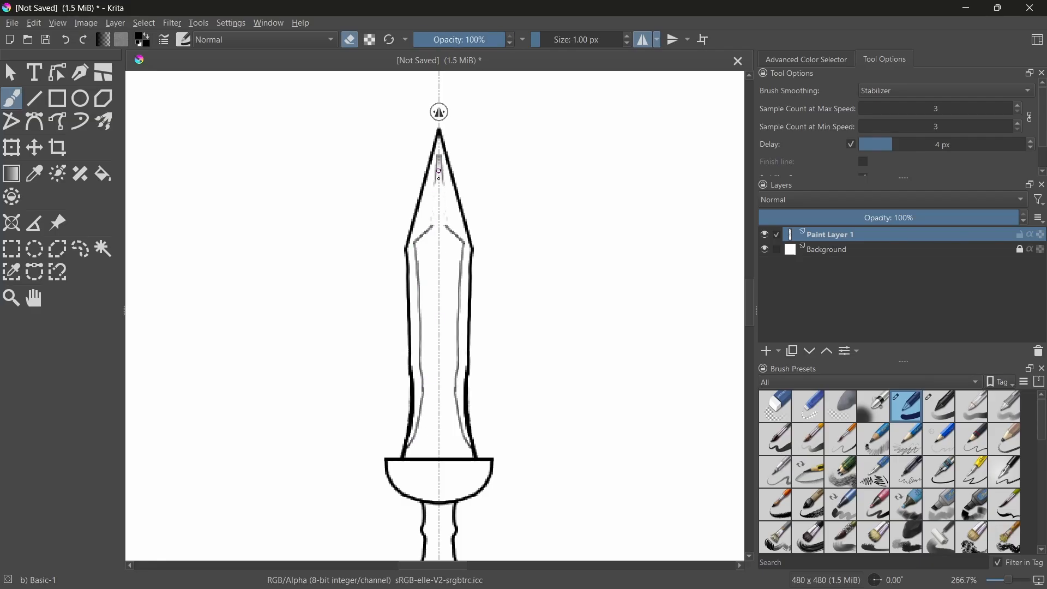
left_click(492, 40)
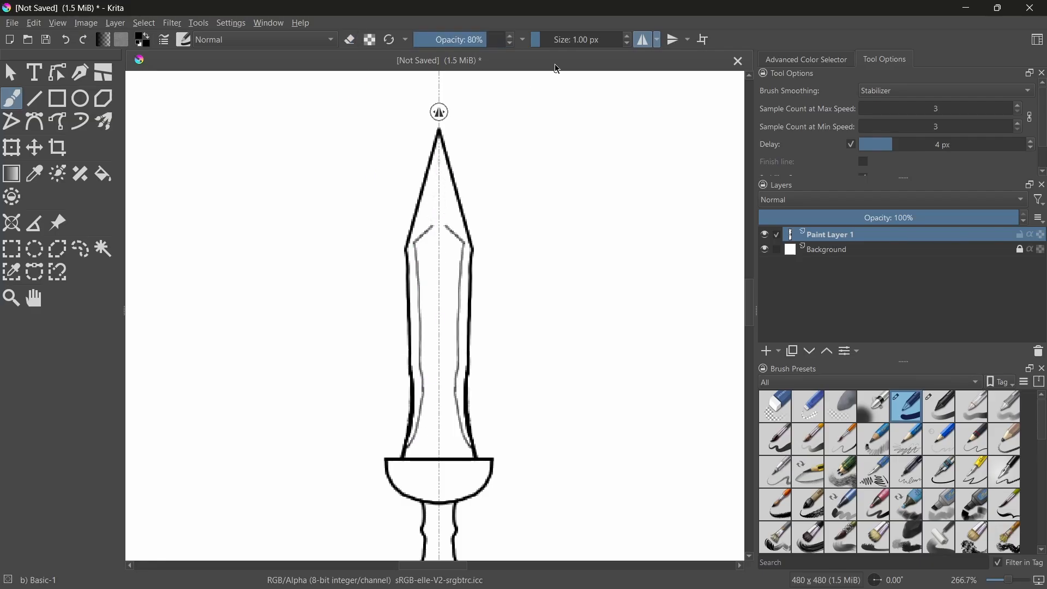
Try closing the top of the inner outline with a shallow mirrored peak at 70% opacity and 0.29 px
key("ctrl+z")
scroll(418, 241, "up", 4)
left_click(477, 40)
left_click_drag(481, 179, 502, 159)
key("ctrl+z")
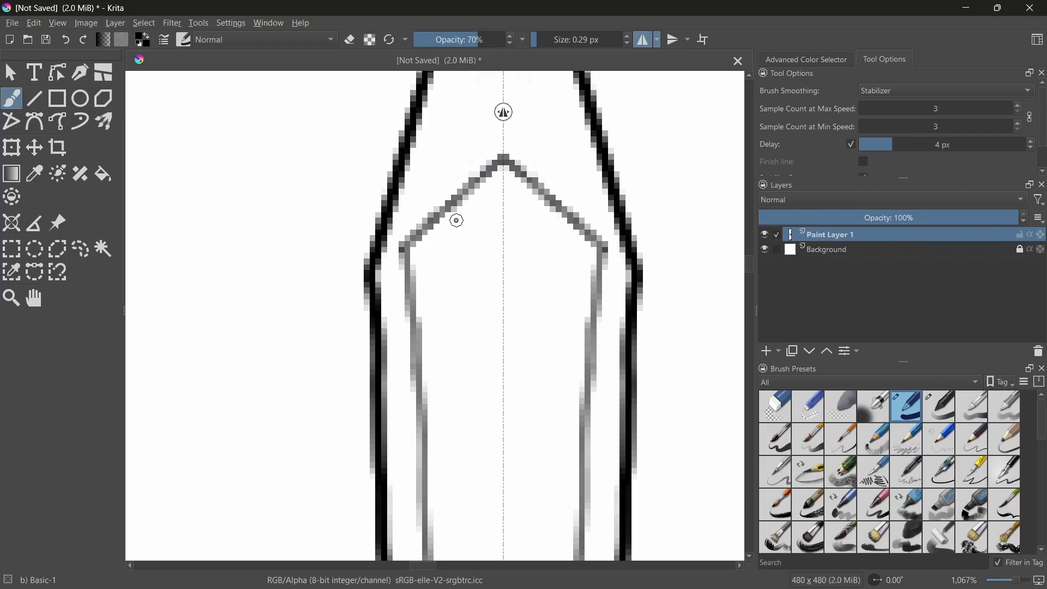
scroll(495, 331, "down", 5)
left_click_drag(492, 303, 495, 251)
key("ctrl+z")
Erase the shallow peak at 100% opacity and draw a steeper pointed top for the inner outline at 70% opacity
scroll(541, 260, "up", 3)
key("e")
right_click(470, 40)
type("100")
mouse_move(374, 408)
left_mouse_down()
mouse_move(402, 385)
mouse_move(470, 410)
left_mouse_up()
right_click(464, 41)
key("BackSpace")
type("70")
key("Return")
key("e")
scroll(629, 287, "down", 4)
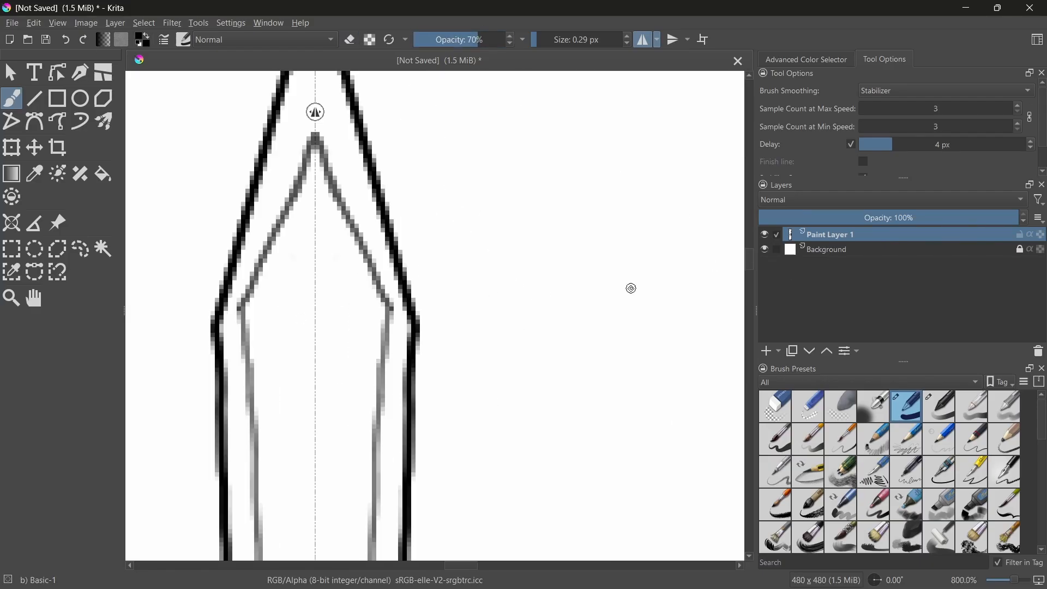
Set the brush to 100% opacity and 1 px and draw two curved bands across the grip
left_click_drag(480, 39, 510, 40)
key("bracketright")
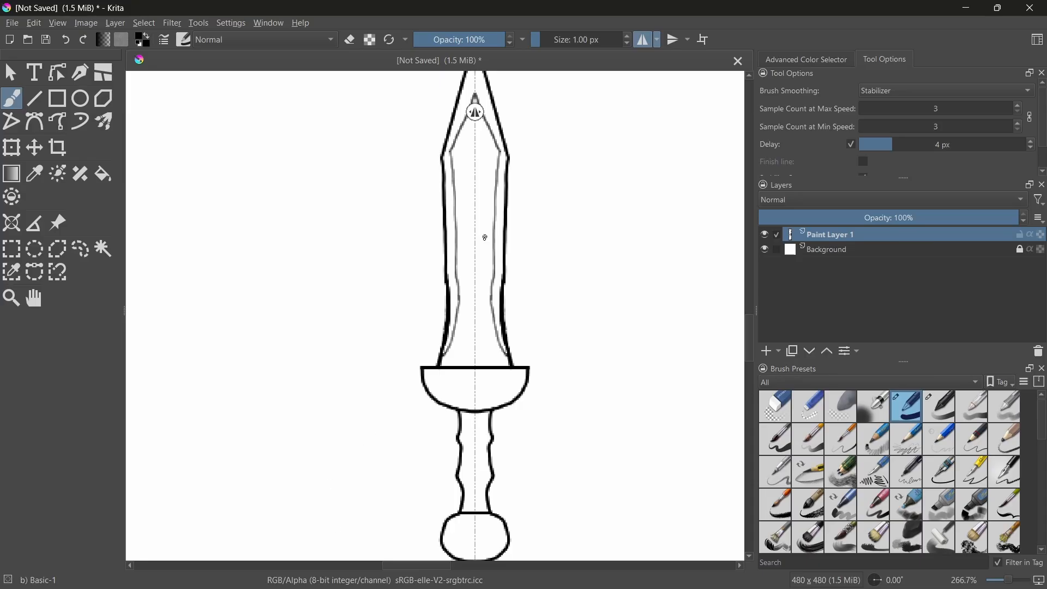
scroll(330, 481, "down", 1)
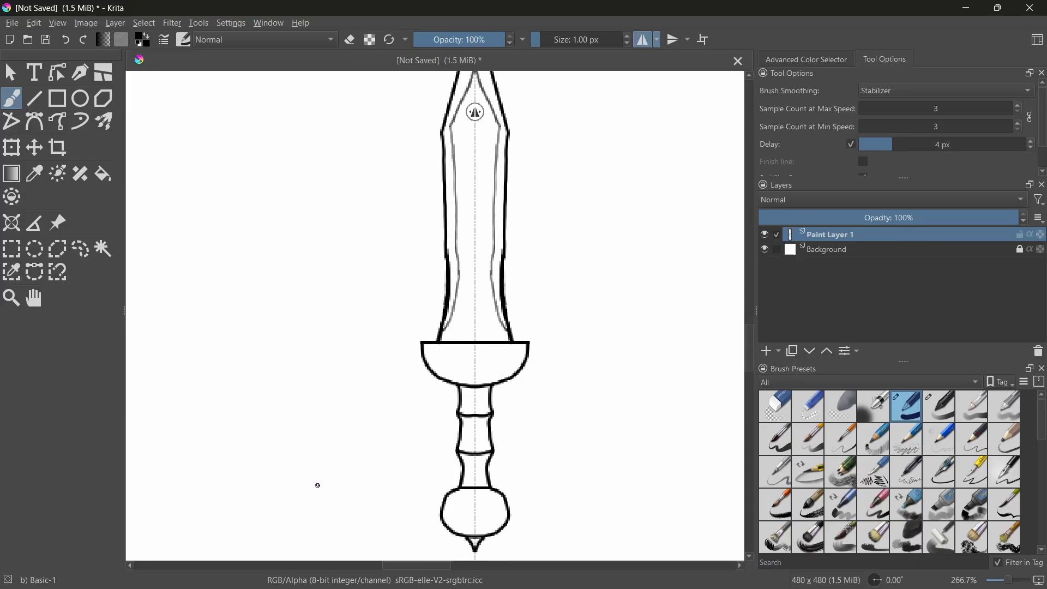
Redraw the lower ends of the inner outline down to the guard at 70% opacity, and restore the brush to 100%
scroll(479, 338, "up", 2)
key("e")
key("e")
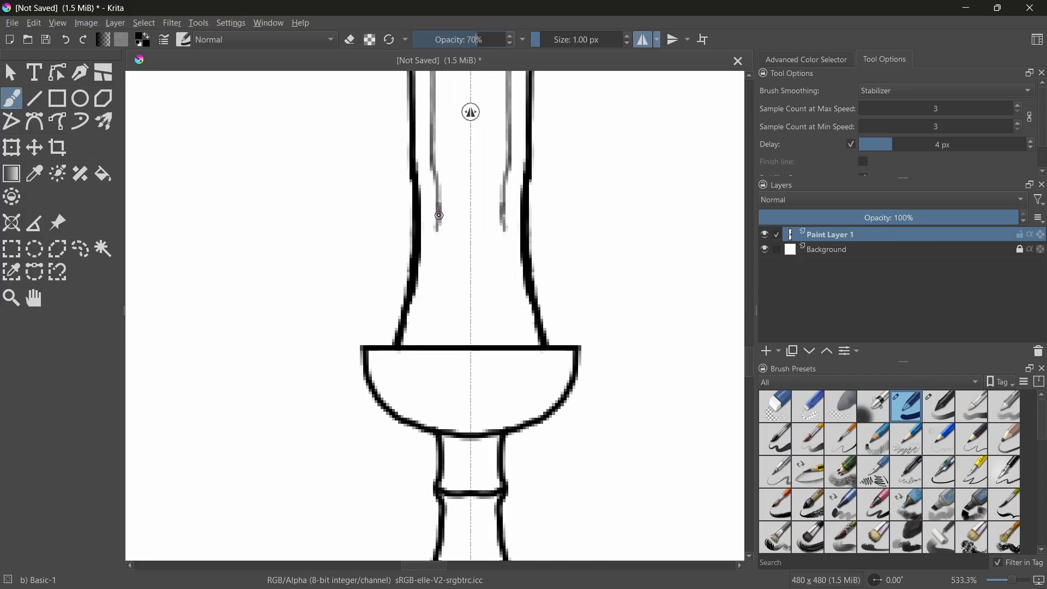
left_click_drag(438, 216, 403, 348)
scroll(440, 337, "down", 4)
left_click_drag(461, 40, 511, 40)
left_click(540, 40)
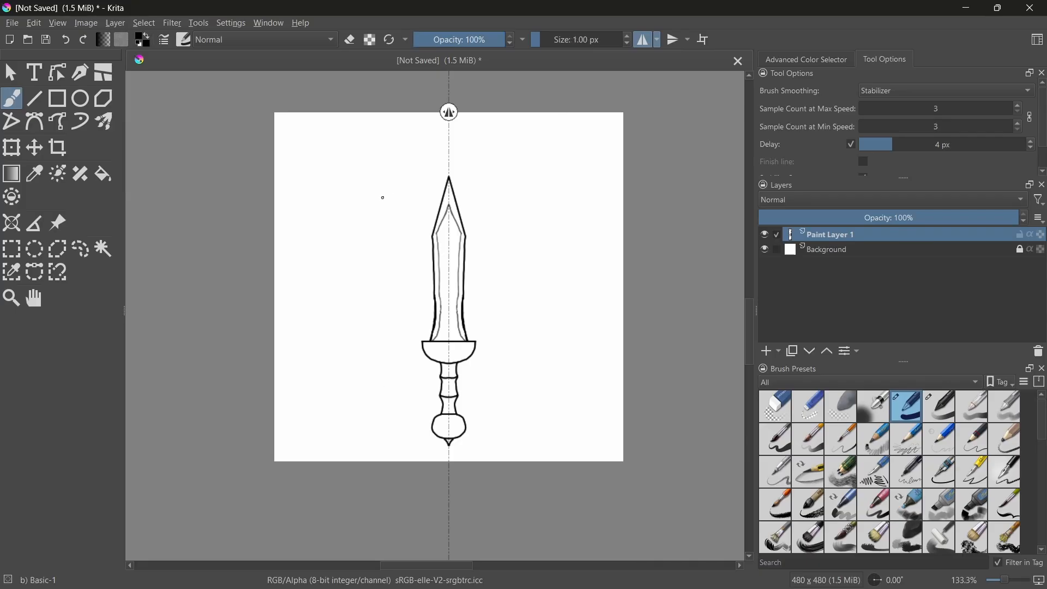
Save the drawing as sword.png
key("ctrl+s")
type("sword")
key("Return")
Switch to GameMaker and load the saved sword image into the sHudSword sprite
left_click(663, 573)
left_click(294, 175)
left_click(296, 156)
Switch to Krita, turn off mirroring, select the sword and rotate it diagonally with its tip towards the upper right
left_click(725, 577)
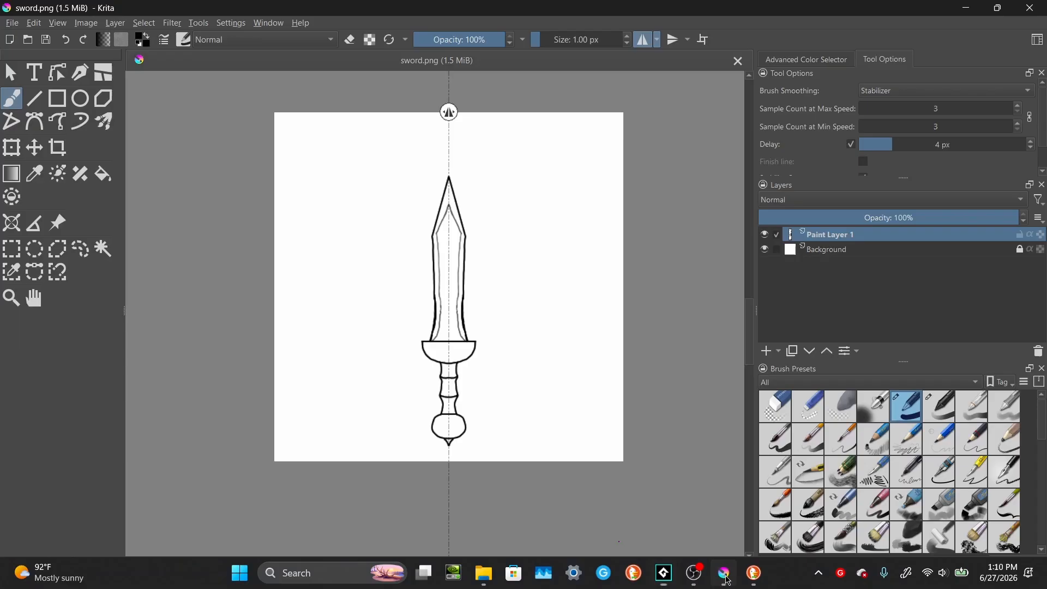
left_click(642, 40)
left_click(11, 249)
mouse_move(413, 169)
left_mouse_down()
mouse_move(464, 262)
mouse_move(485, 448)
mouse_move(392, 458)
mouse_move(389, 447)
left_mouse_up()
left_click(12, 148)
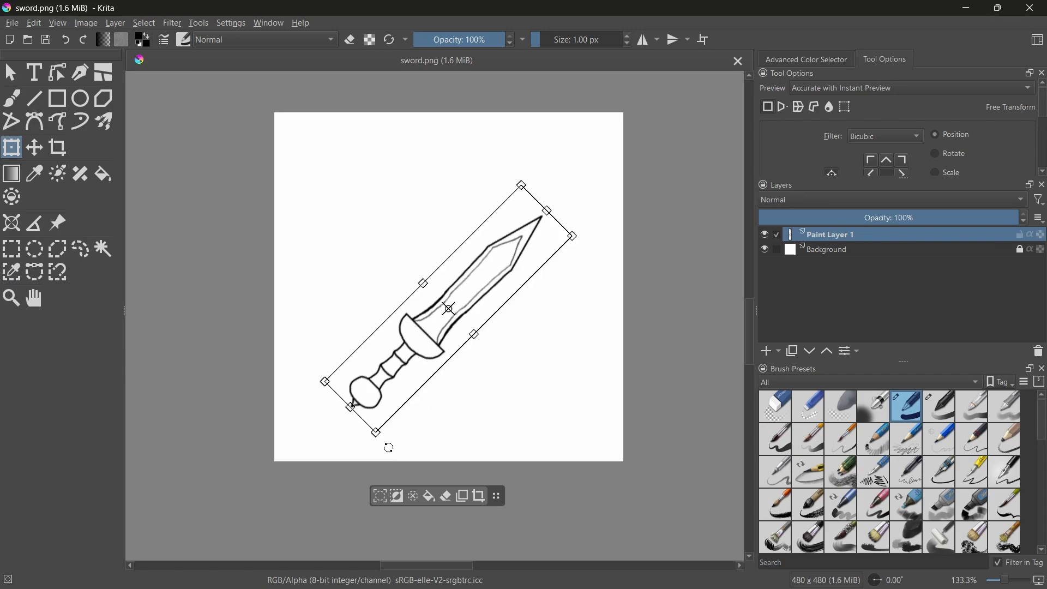
Move the rotated sword to the canvas centre, using both mirror axes as guides, and clear the selection
left_click_drag(470, 307, 474, 290)
left_click(642, 40)
left_click(672, 40)
left_click_drag(511, 257, 507, 251)
left_click(672, 40)
left_click(642, 40)
left_click(58, 248)
key("ctrl+shift+a")
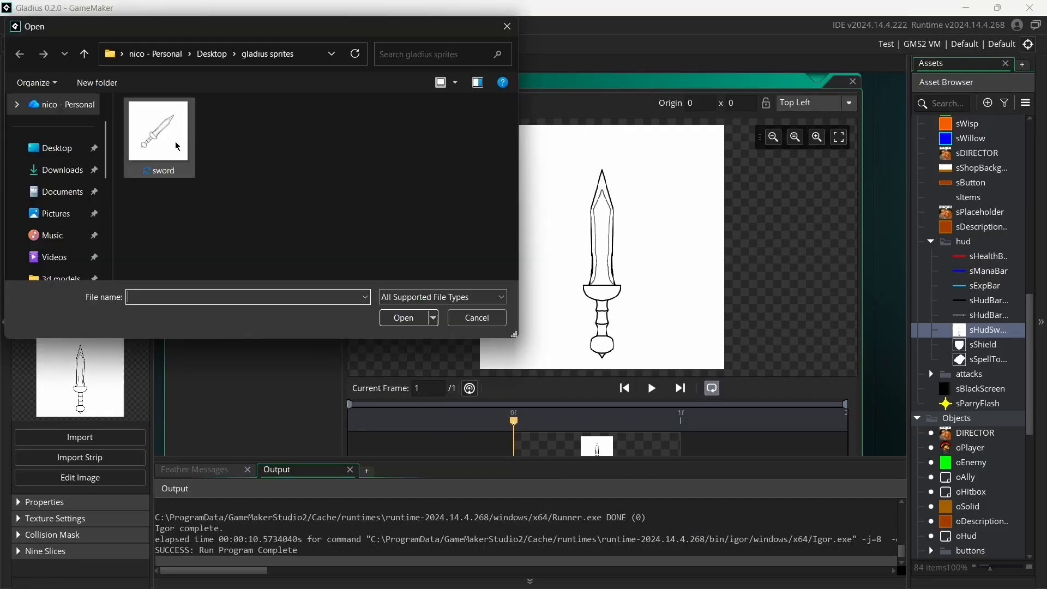
In GameMaker, import the rotated sword image into the sHudSword sprite and open its origin choices
double_click(159, 105)
left_click(812, 101)
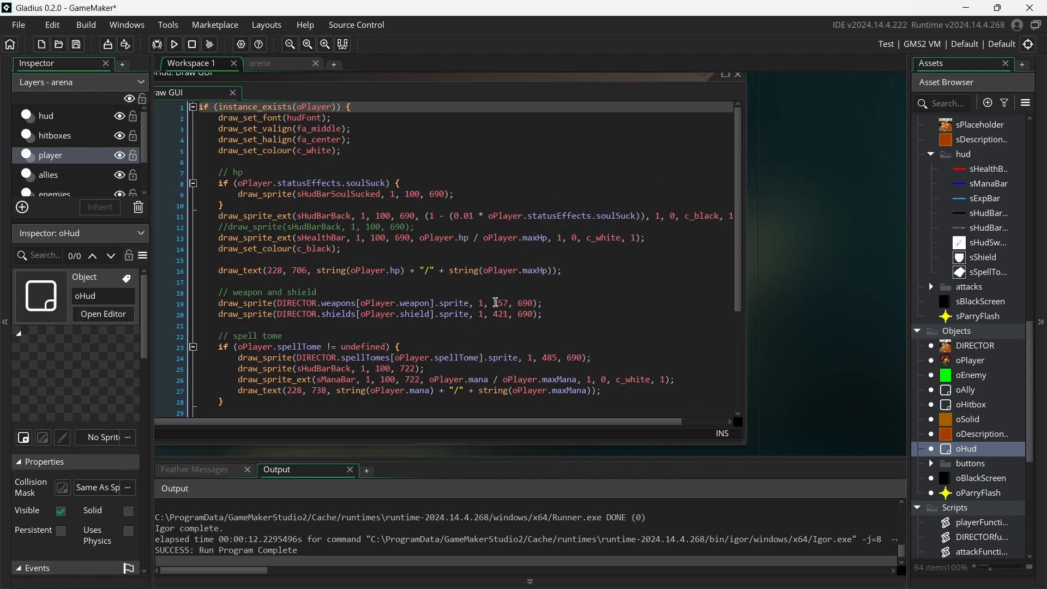
Change the weapon's draw call in oHud's Draw GUI to draw_sprite_ext with scales 0.133333, rotation 0, c_white and alpha 1, and run the game
left_click(272, 303)
type("_ext")
key("ctrl+Right")
key("ctrl+Right")
key("ctrl+Right")
key("ctrl+Right")
key("ctrl+Right")
key("ctrl+Right")
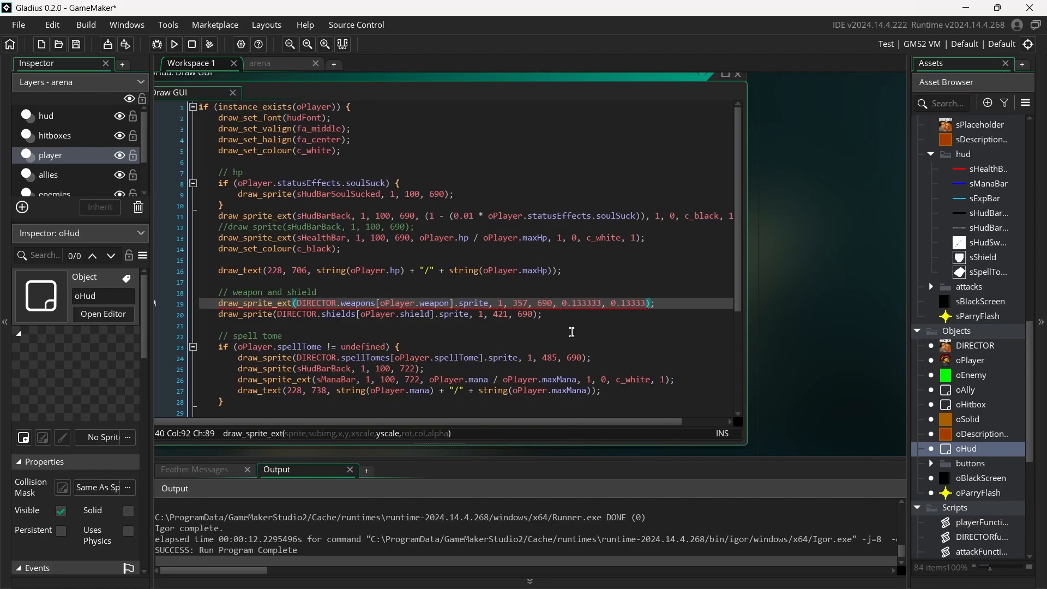
type("3, 0, c_white, 1")
left_click(174, 44)
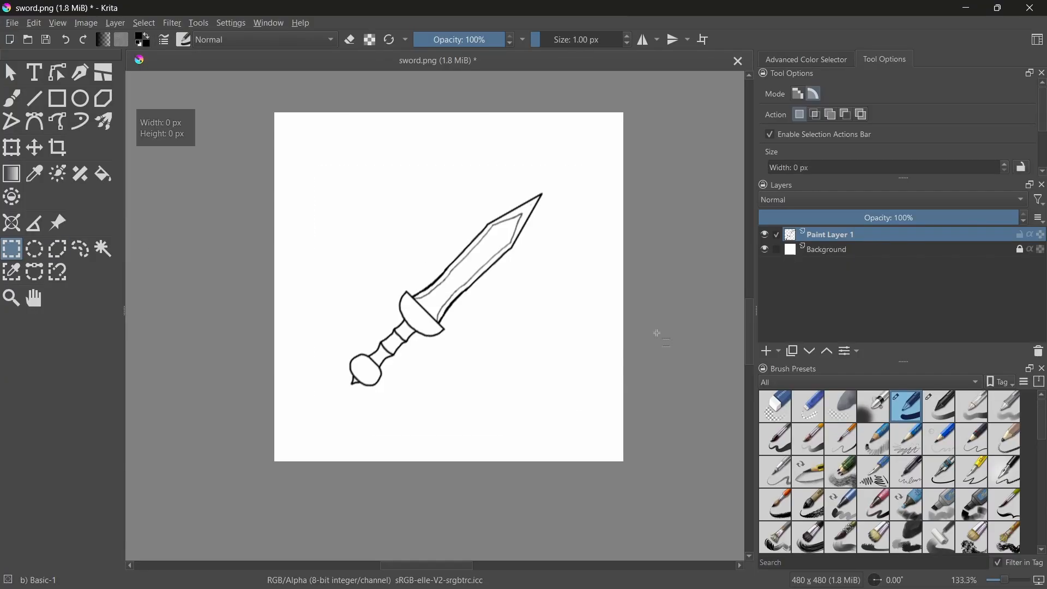
In Krita, enlarge the diagonal sword so it nearly fills the canvas
key("ctrl+t")
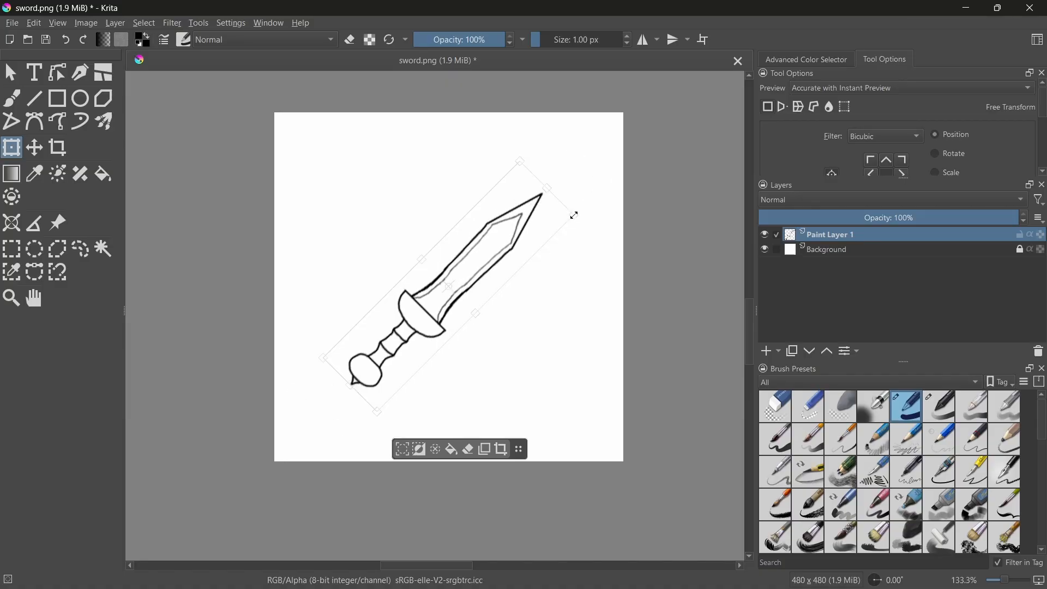
left_click_drag(574, 216, 652, 171)
key("Return")
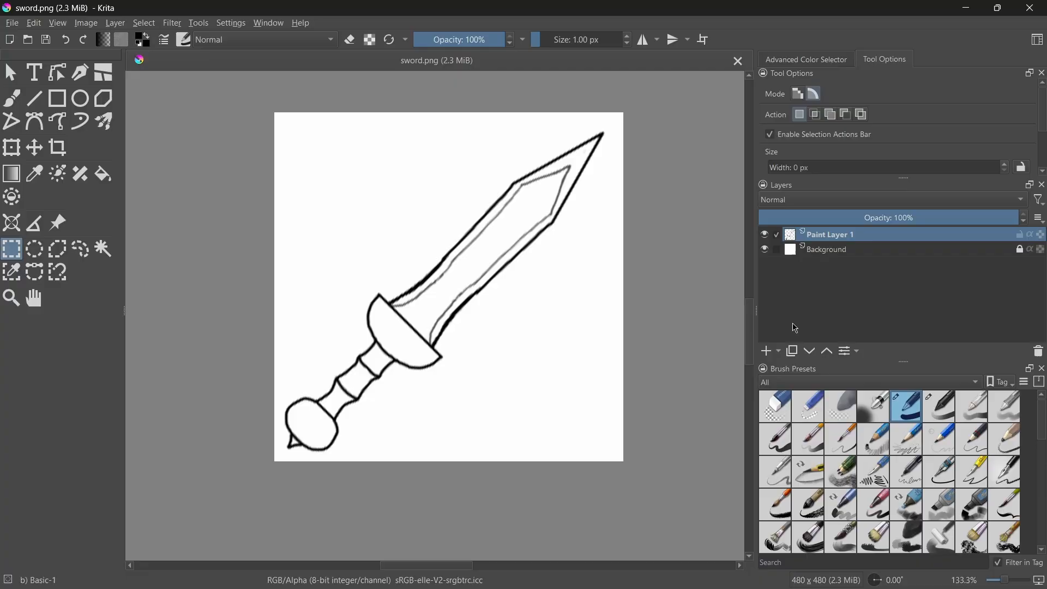
Add a layer named color and select the inner blade area from the line art on Paint Layer 1
key("Insert")
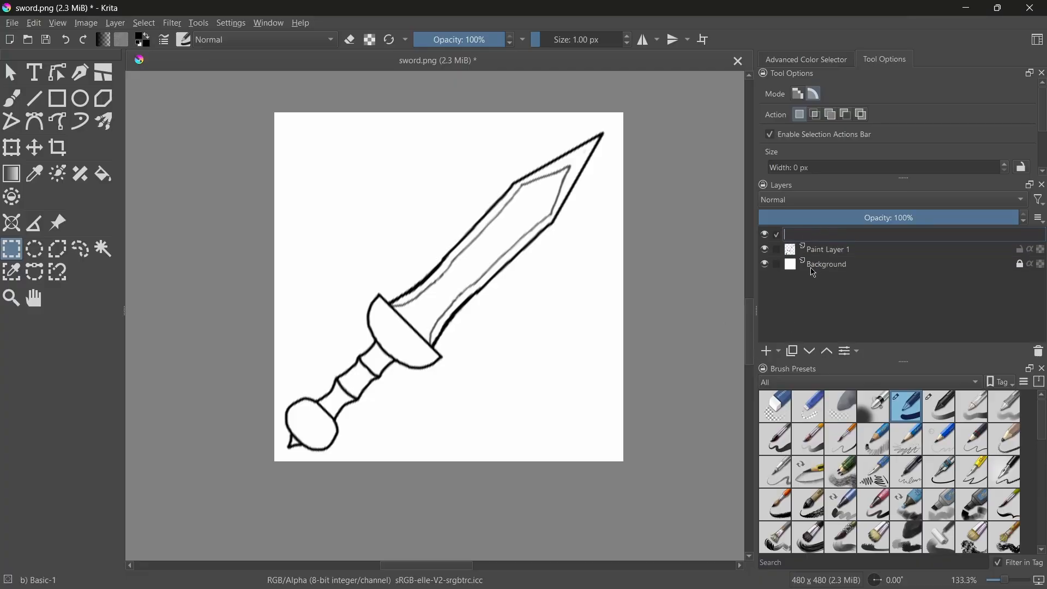
type("color")
left_click(827, 249)
left_click(103, 248)
left_click(485, 256)
Paint the selected inner blade area light grey on the color layer with a 24.82 px brush
left_click(11, 99)
left_click(816, 234)
left_click(806, 59)
left_click(886, 103)
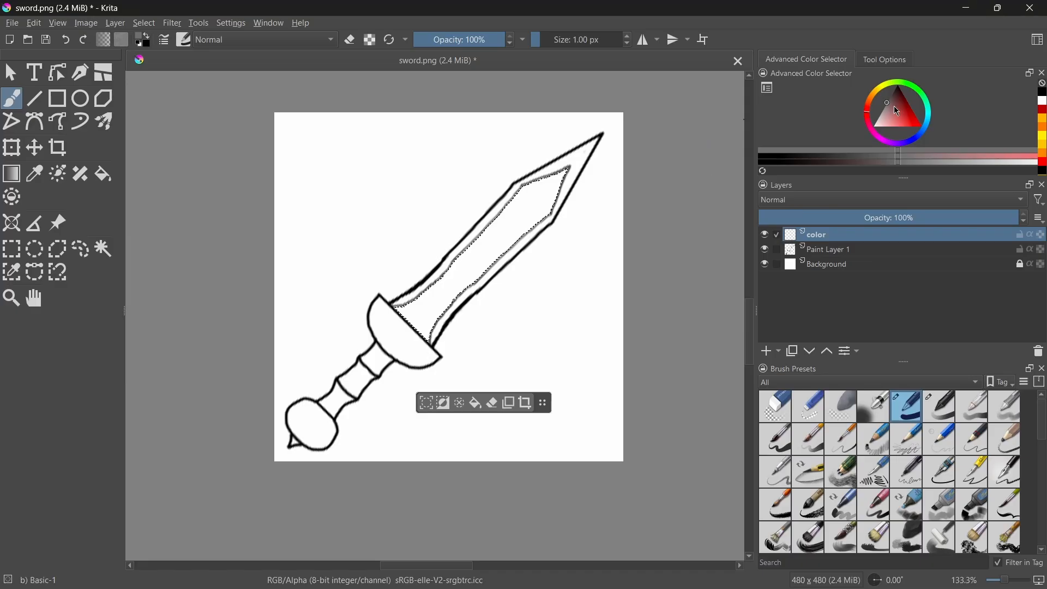
left_click(883, 109)
left_click(557, 40)
mouse_move(499, 245)
left_mouse_down()
mouse_move(555, 181)
mouse_move(430, 330)
left_mouse_up()
left_click(878, 117)
left_click_drag(554, 178, 458, 266)
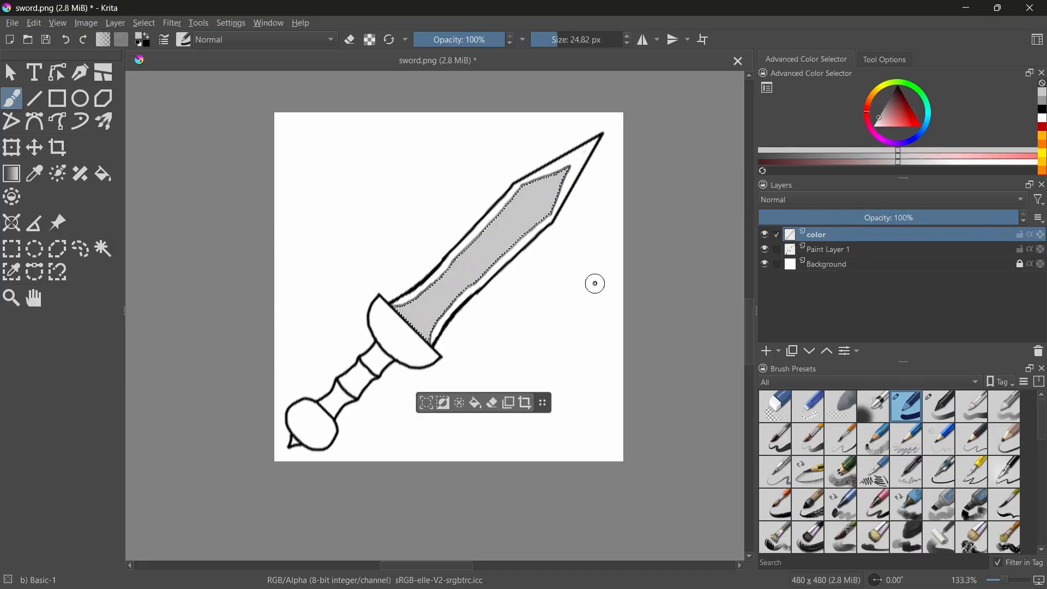
Select the blade's outer edge area, paint it a paler grey on the color layer and clear the selection
left_click(875, 123)
left_click(828, 249)
left_click(102, 248)
left_click(578, 164)
left_click(806, 235)
left_click(11, 99)
left_click_drag(586, 149, 435, 333)
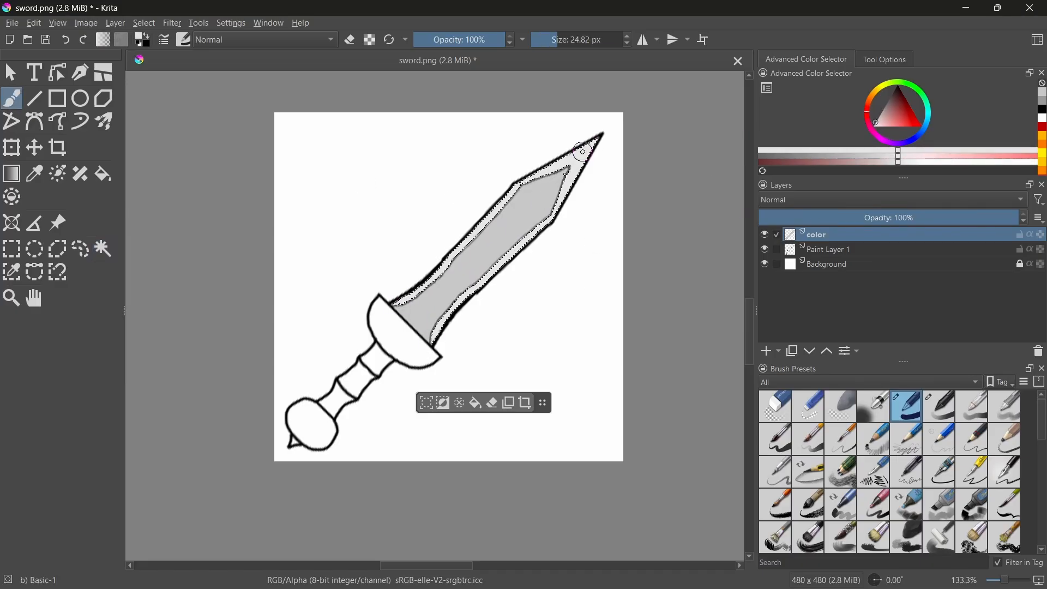
left_click(103, 248)
right_click(332, 209)
left_click(379, 244)
Try a white highlight along the upper edge of the blade's tip with a 5 px brush
left_click(11, 99)
left_click(872, 127)
left_click(546, 40)
scroll(555, 157, "up", 2)
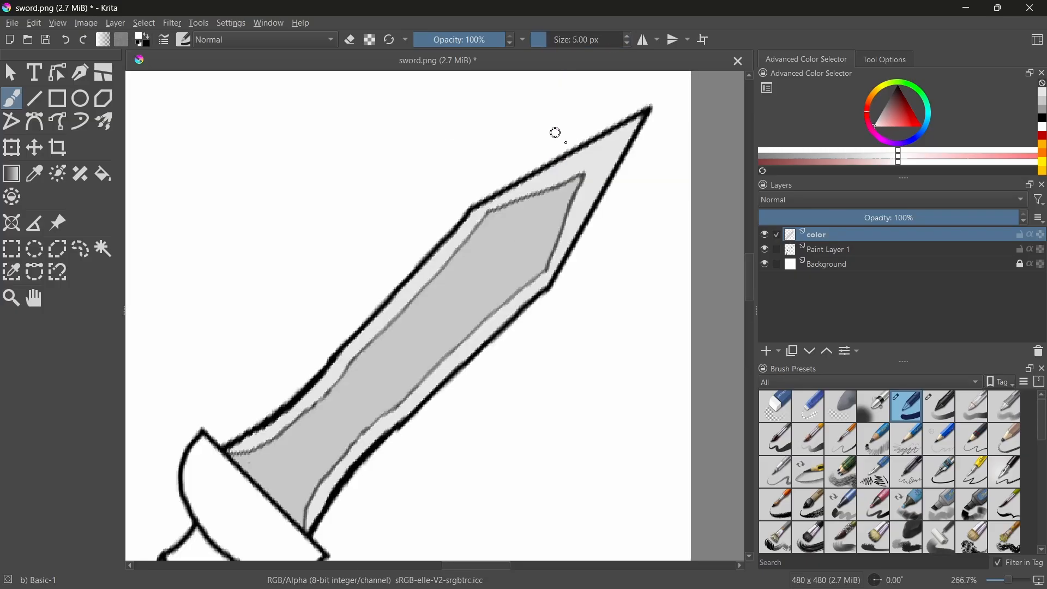
left_click_drag(630, 123, 588, 146)
key("ctrl+z")
Move the color layer beneath Paint Layer 1 and make it active
left_click_drag(816, 235, 816, 257)
left_click(827, 234)
key("e")
key("e")
left_click(816, 249)
Paint a white highlight along the tip's upper edge on the color layer, confined to a selection of the blade's edge area
left_click_drag(638, 120, 572, 159)
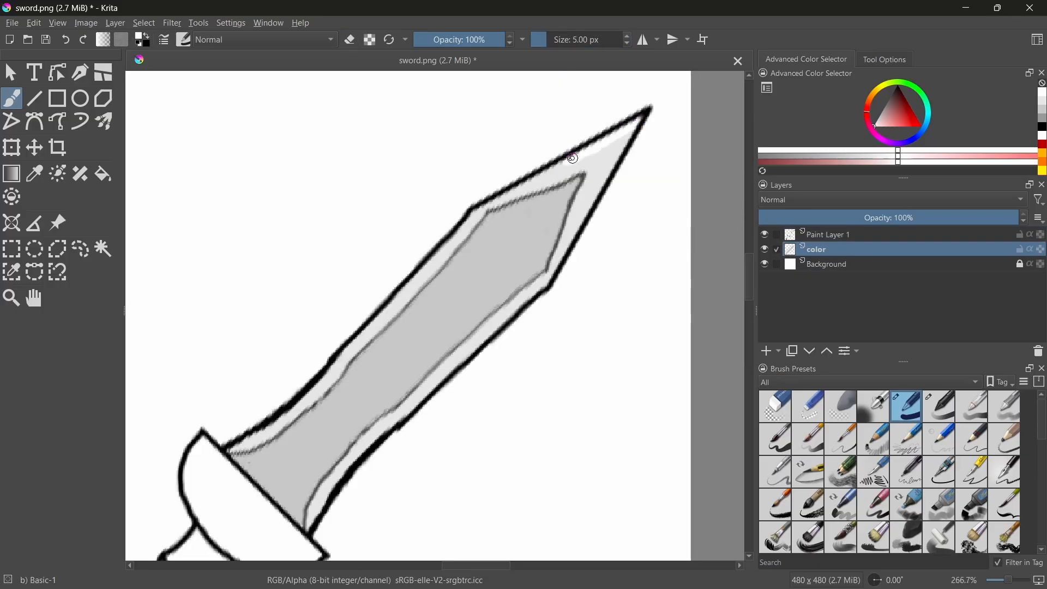
left_click(828, 234)
left_click(102, 249)
left_click(600, 174)
left_click(816, 249)
left_click(11, 99)
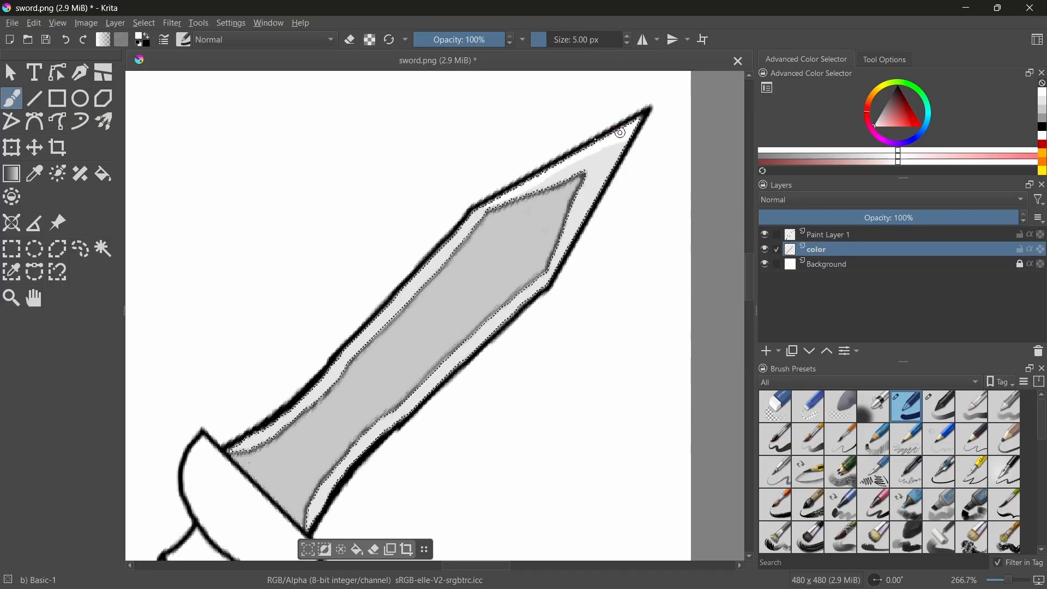
mouse_move(635, 128)
left_mouse_down()
mouse_move(590, 158)
mouse_move(611, 158)
left_mouse_up()
Sample the pale grey of the blade's edge and paint over the white highlight with it
left_click(615, 166, "ctrl")
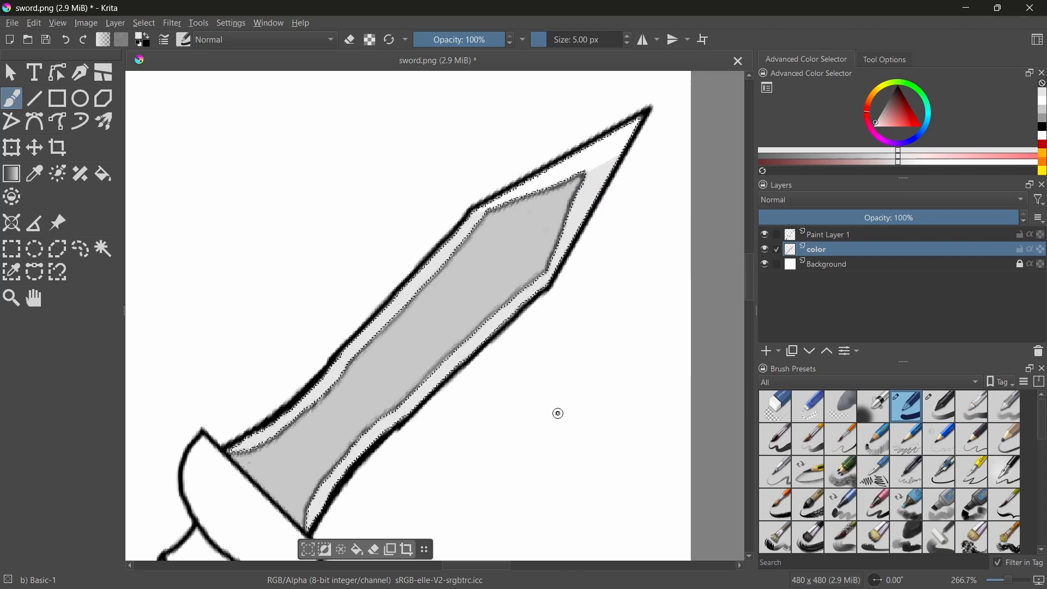
left_click(558, 39)
left_click_drag(493, 199, 618, 138)
Clear the blade edge selection and make Paint Layer 1 active
left_click(102, 248)
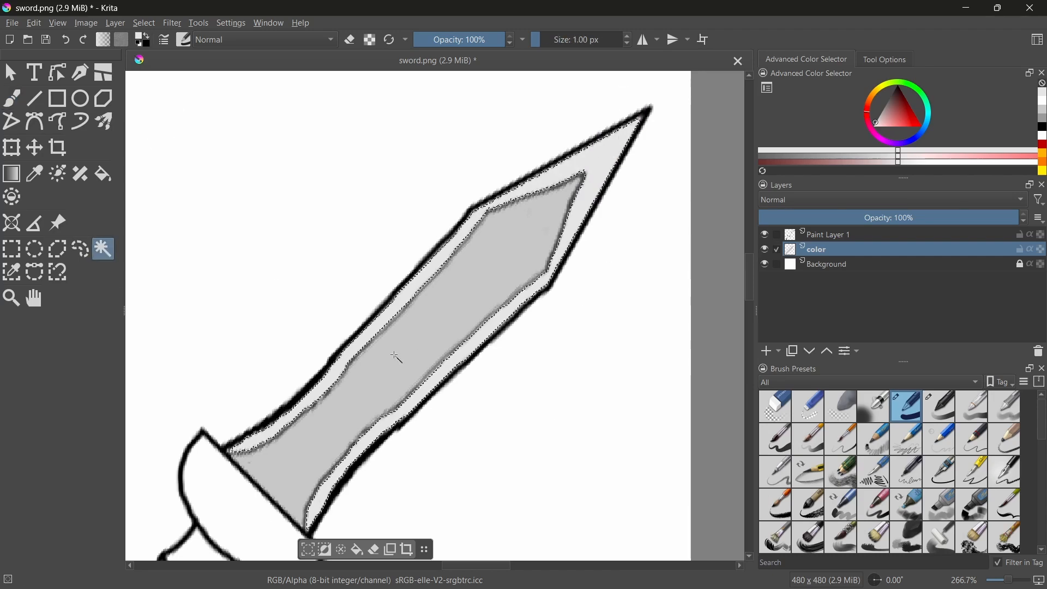
key("ctrl+shift+a")
left_click_drag(748, 282, 747, 309)
left_click(827, 234)
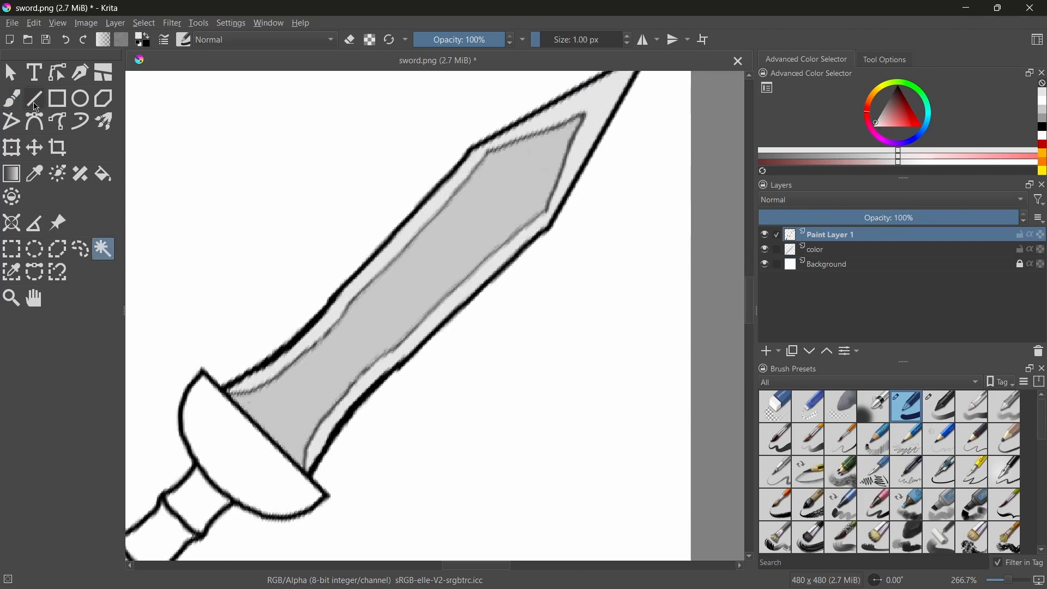
Draw a thin straight centre line along the blade from the inner tip to the guard, trying brush sizes down to 0.29 px
left_click(34, 99)
left_click(536, 40)
mouse_move(263, 434)
left_mouse_down()
mouse_move(583, 116)
mouse_move(263, 435)
left_mouse_up()
left_click(524, 118, "ctrl")
left_click(484, 40)
key("ctrl+z")
mouse_move(584, 115)
left_mouse_down()
mouse_move(441, 234)
mouse_move(264, 435)
left_mouse_up()
key("ctrl+z")
left_click(464, 40)
key("ctrl+z")
mouse_move(584, 116)
left_mouse_down()
mouse_move(266, 432)
mouse_move(607, 91)
mouse_move(583, 116)
left_mouse_up()
key("ctrl+z")
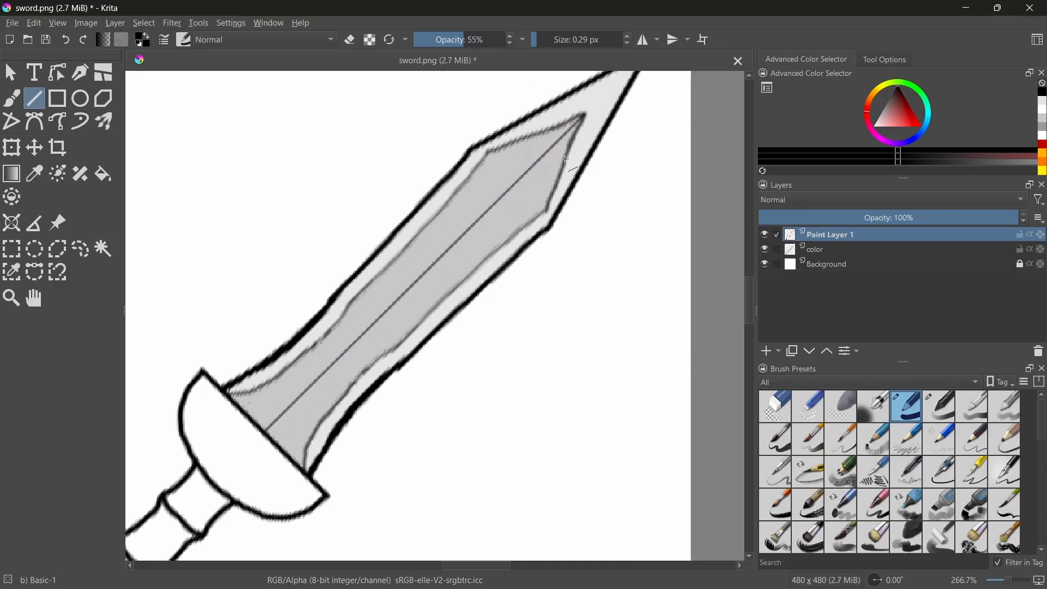
Unlock the Background layer and frame the whole canvas on it with a 10 px black rectangle
left_click(850, 250)
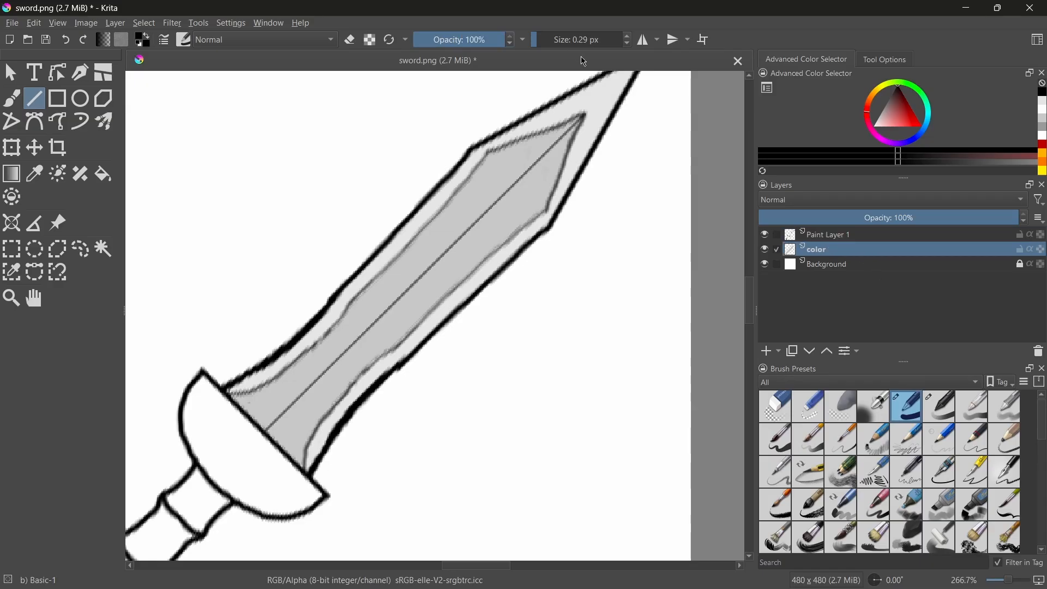
scroll(437, 270, "down", 2)
left_click(834, 264)
middle_click_drag(381, 272, 440, 272)
left_click(57, 98)
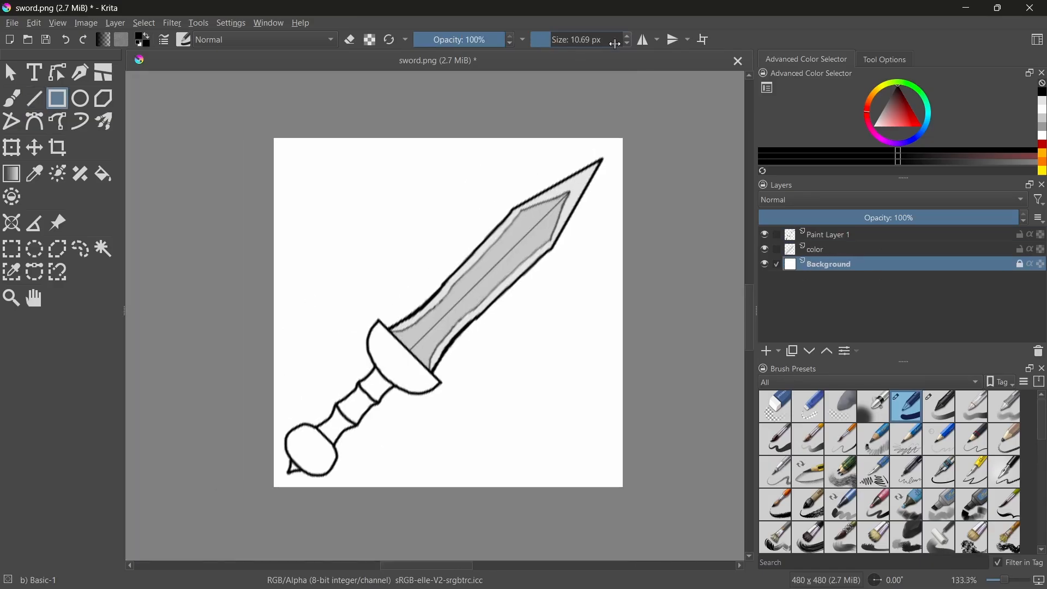
left_click_drag(573, 40, 550, 40)
left_click(272, 142)
left_click(1019, 264)
left_click_drag(274, 142, 619, 489)
key("ctrl+z")
Try to fill the Background layer inside the frame with black
left_click(103, 174)
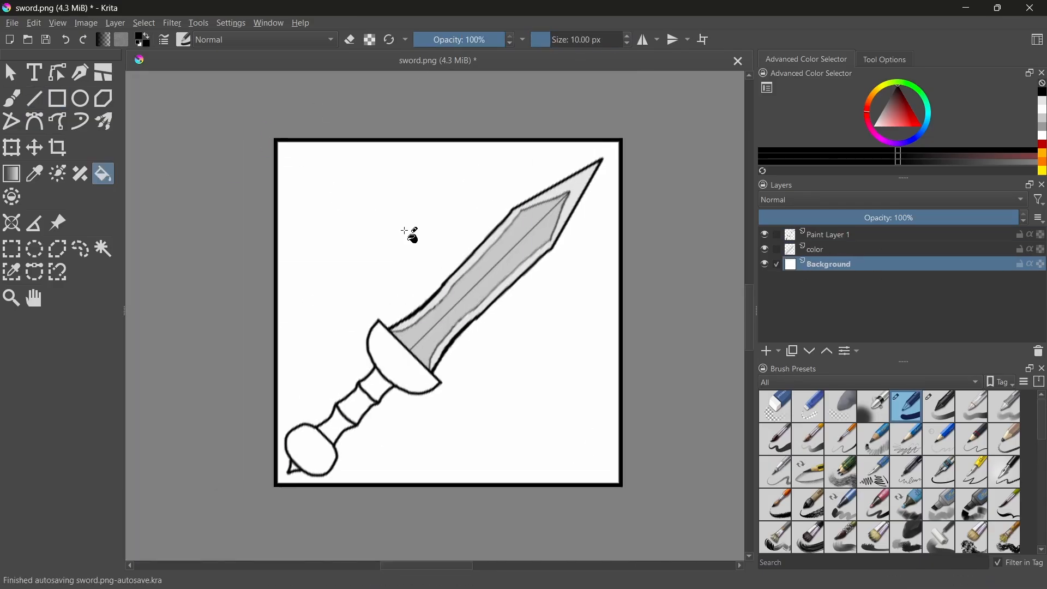
left_click(412, 234)
key("ctrl+z")
Make the color layer active and set the freehand brush size to 5 px
left_click(834, 249)
left_click(11, 98)
left_click_drag(550, 43, 542, 43)
double_click(563, 42)
type("5e")
scroll(419, 380, "up", 2)
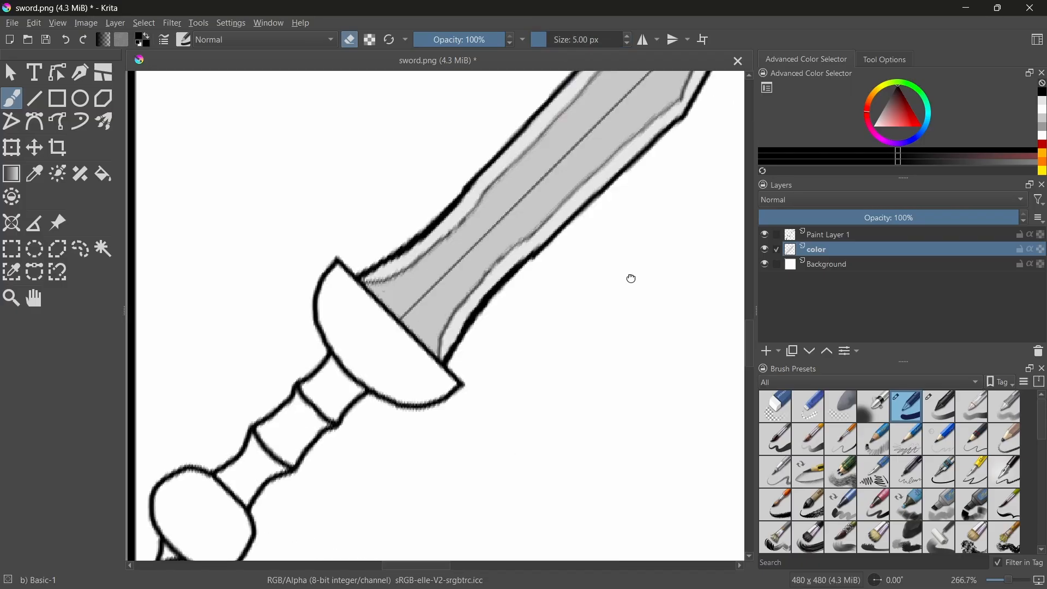
Try to paint the guard golden yellow on the color layer, confined to a selection of its outline from Paint Layer 1
middle_click_drag(631, 278, 706, 238)
left_click(875, 91)
left_click_drag(918, 125, 937, 145)
left_click(908, 125)
left_click(104, 250)
left_click(828, 235)
left_click(482, 301)
left_click(816, 250)
left_click(12, 98)
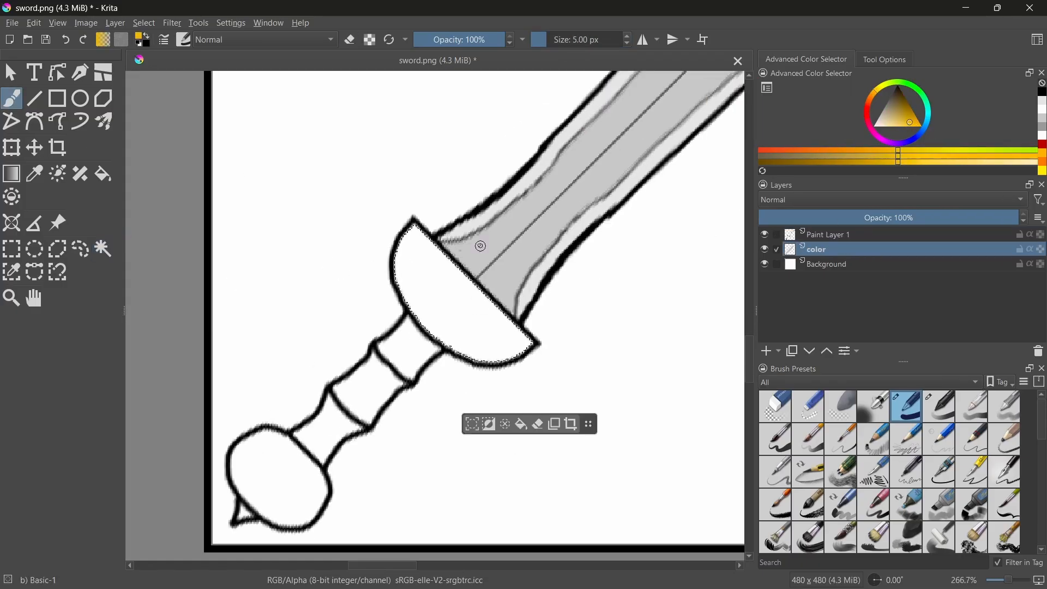
mouse_move(415, 235)
left_mouse_down()
mouse_move(461, 310)
mouse_move(533, 339)
left_mouse_up()
key("ctrl+z")
Select the three grip segments by their outlines on Paint Layer 1 and choose a dark reddish brown
left_click(103, 249)
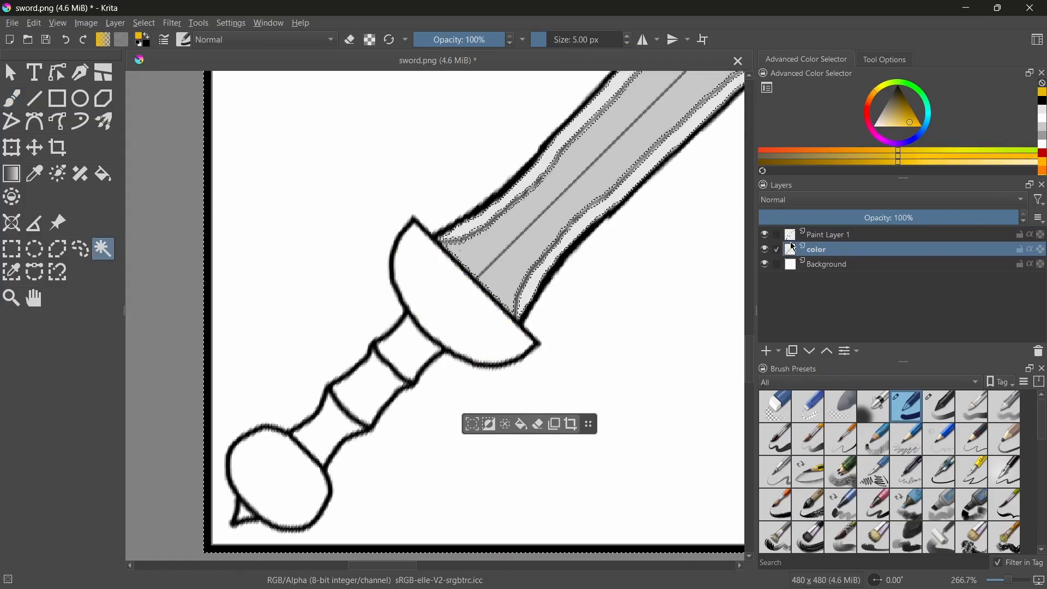
left_click(828, 235)
left_click(408, 349)
left_click(367, 396, "shift")
left_click(327, 430, "shift")
left_click(899, 117)
left_click(868, 103)
left_click(903, 105)
Try to paint the selected grip segments reddish brown on Paint Layer 1
left_click(11, 98)
mouse_move(406, 325)
left_mouse_down()
mouse_move(383, 399)
mouse_move(309, 432)
mouse_move(323, 458)
left_mouse_up()
left_click(103, 249)
key("ctrl+z")
key("ctrl+z")
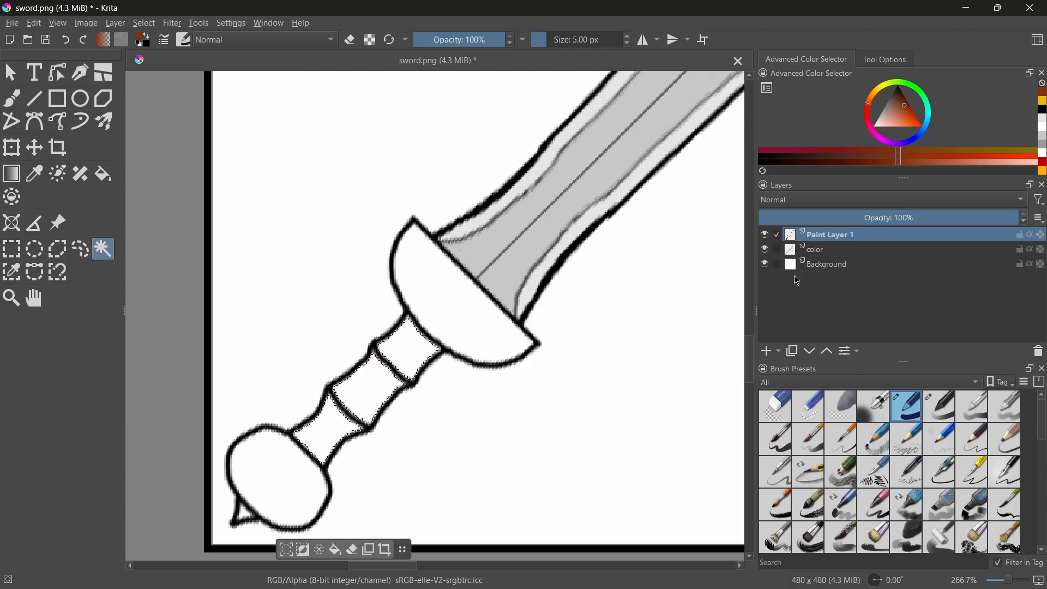
Paint the three selected grip segments dark reddish brown on the color layer
left_click(816, 249)
left_click(11, 98)
left_click(575, 40)
left_click_drag(403, 349, 327, 430)
left_click(103, 249)
Touch up the grip on the color layer with a 5.7 px brush and sample the white of the guard
scroll(353, 421, "up", 2)
left_click(542, 40)
left_click(11, 98)
left_click(547, 40)
mouse_move(407, 274)
left_mouse_down()
mouse_move(517, 278)
mouse_move(448, 361)
mouse_move(431, 240)
mouse_move(415, 381)
mouse_move(310, 376)
mouse_move(250, 440)
left_mouse_up()
key("ctrl+z")
left_click(516, 194, "ctrl")
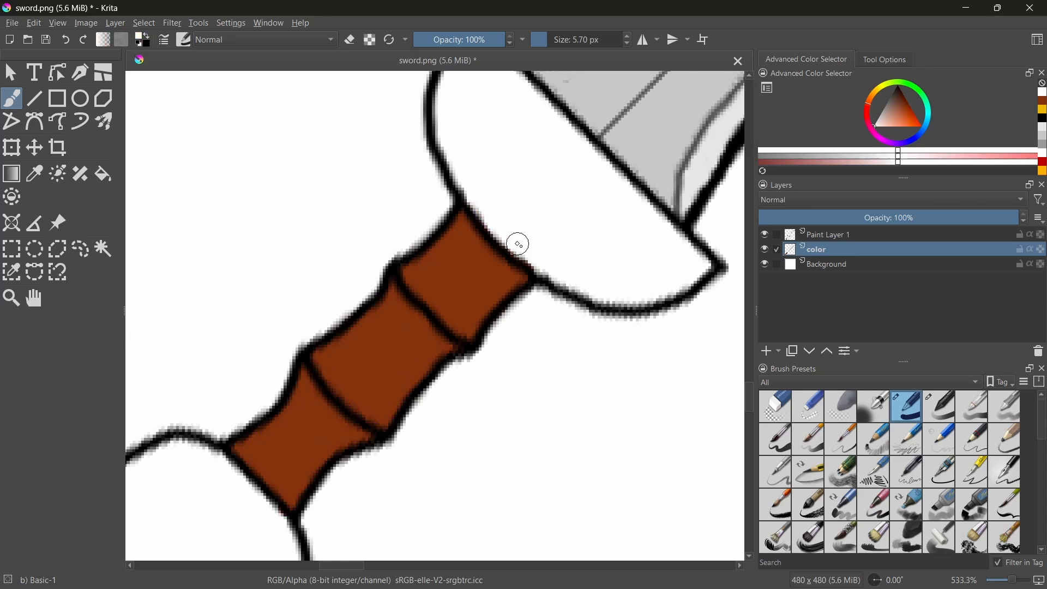
scroll(358, 381, "down", 2, "ctrl")
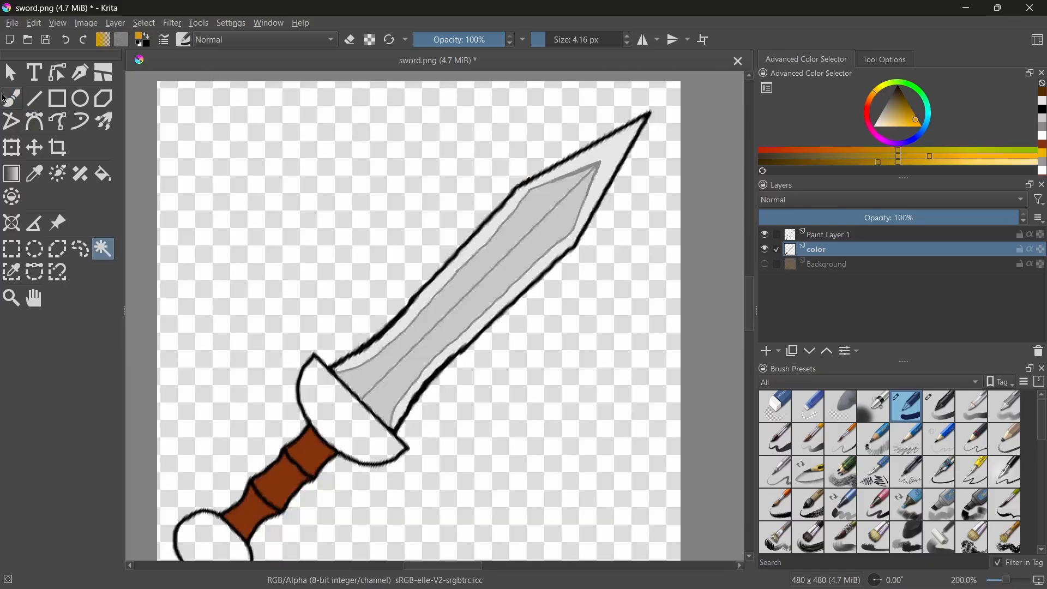
Paint the guard golden yellow on the color layer, starting with a 4.16 px brush along its outline and enlarging it for the middle
left_click_drag(343, 430, 305, 376)
key("ctrl+z")
scroll(373, 211, "up", 4, "ctrl")
mouse_move(299, 112)
left_mouse_down()
mouse_move(270, 243)
mouse_move(428, 479)
mouse_move(593, 504)
mouse_move(646, 472)
mouse_move(420, 240)
mouse_move(374, 222)
left_mouse_up()
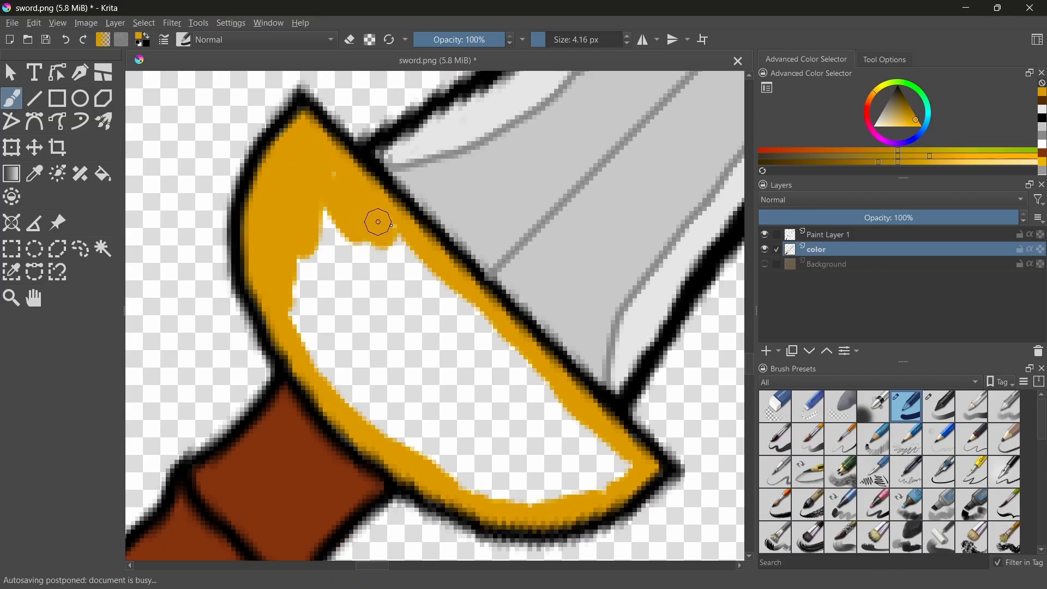
key("f")
key("b")
left_click_drag(366, 285, 455, 285, "shift")
mouse_move(365, 285)
left_mouse_down()
mouse_move(538, 439)
mouse_move(417, 306)
left_mouse_up()
Paint the pommel golden yellow on the color layer and show the Background layer again
middle_click_drag(268, 426, 624, 185)
middle_click_drag(222, 549, 470, 159)
mouse_move(477, 161)
left_mouse_down()
mouse_move(514, 340)
mouse_move(513, 178)
mouse_move(497, 256)
left_mouse_up()
left_click_drag(497, 256, 406, 257, "shift")
mouse_move(386, 326)
left_mouse_down()
mouse_move(422, 368)
mouse_move(388, 373)
left_mouse_up()
scroll(324, 414, "down", 6)
left_click(765, 264)
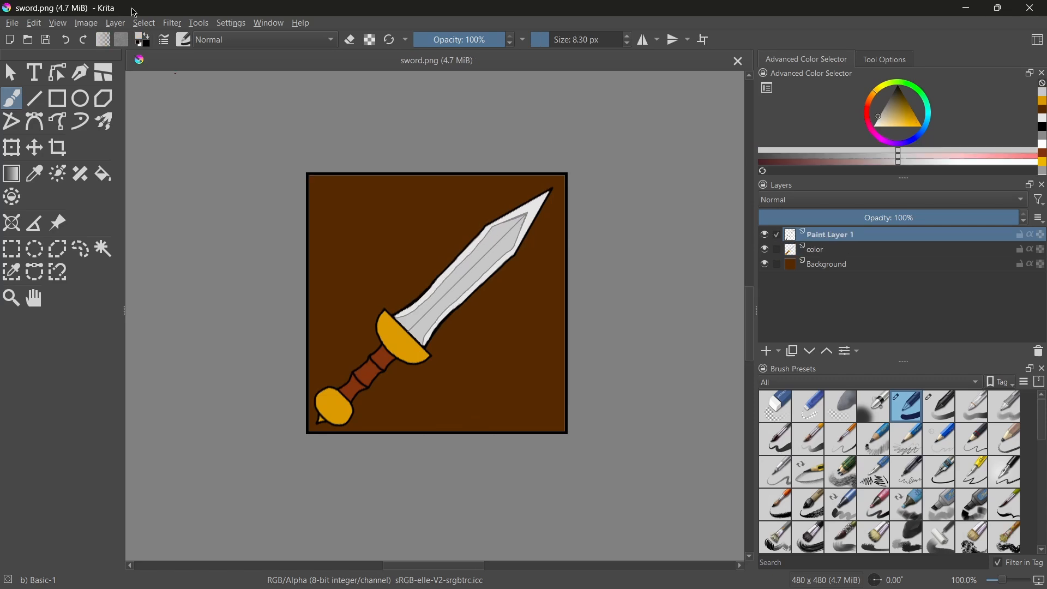
Create a new blank document of 480 by 480 px
left_click(12, 22)
left_click(27, 38)
left_click_drag(525, 212, 488, 204)
type("480")
left_click_drag(531, 233, 488, 233)
type("480")
left_click(621, 467)
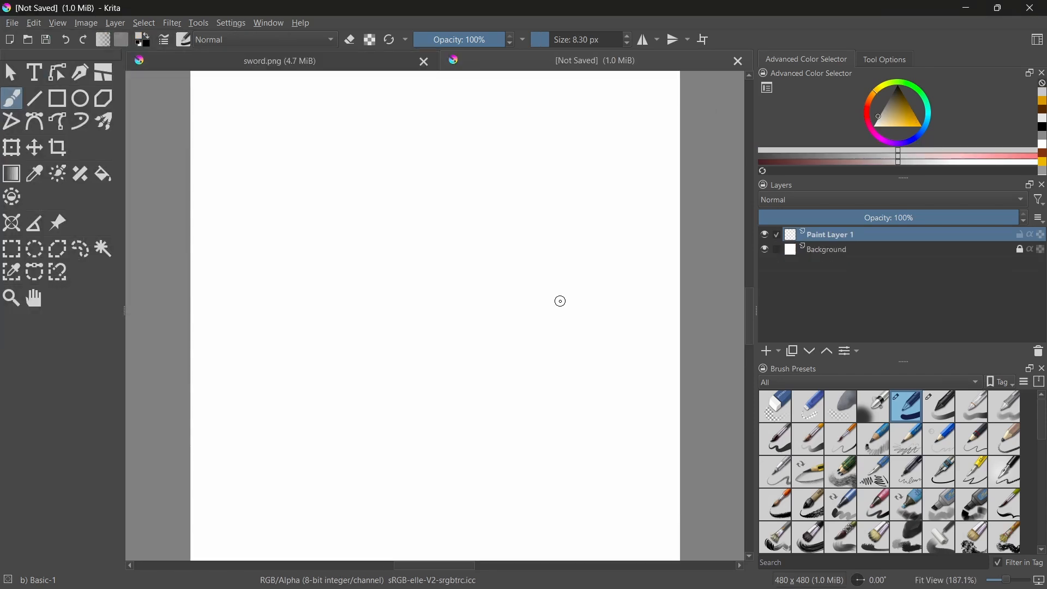
Set up the Line tool with black at a 1 px size
left_click(34, 98)
left_click_drag(556, 162, 263, 480)
key("ctrl+z")
left_click(898, 86)
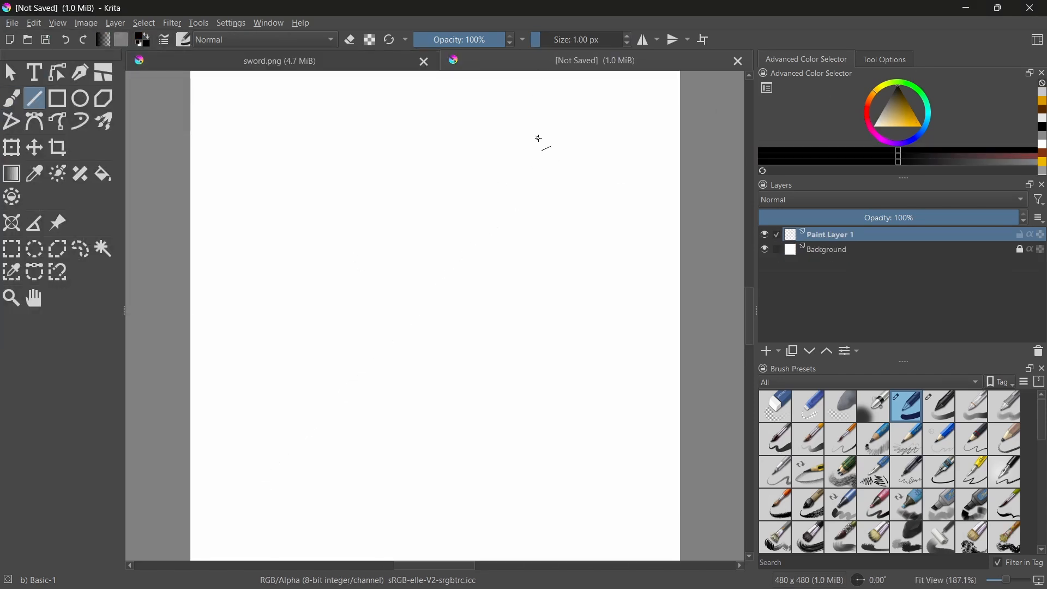
Try to outline a slanted shaft as a narrow four-sided bar with straight 1 px black lines
left_click_drag(514, 127, 277, 459)
mouse_move(513, 126)
left_mouse_down()
mouse_move(545, 142)
mouse_move(530, 135)
left_mouse_up()
left_click_drag(530, 135, 289, 469)
left_click_drag(289, 470, 277, 459)
left_click_drag(514, 125, 521, 113)
key("ctrl+z")
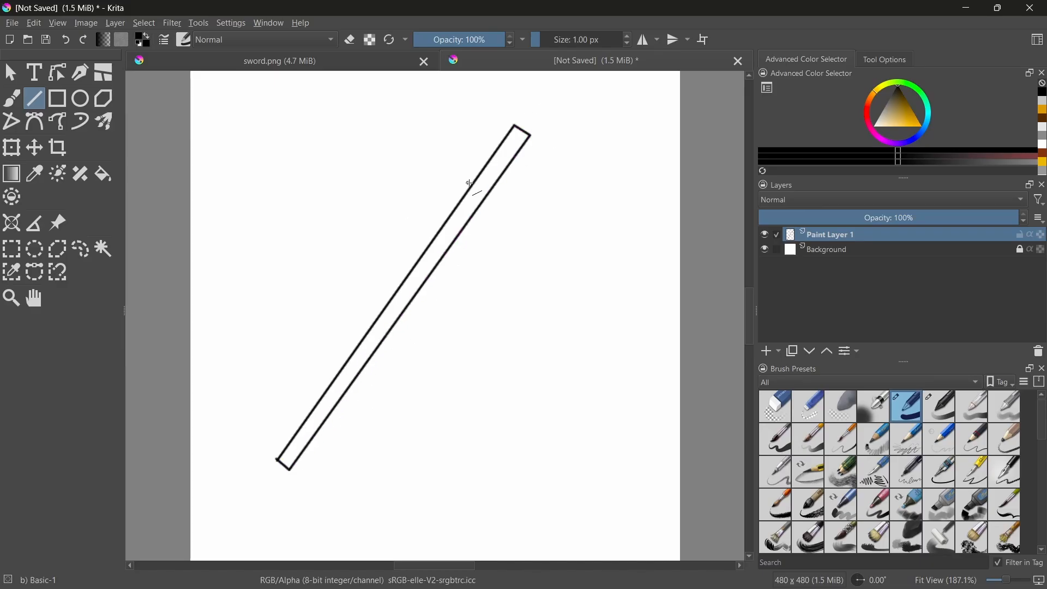
key("ctrl+z")
key("ctrl+z")
key("ctrl+z")
key("ctrl+z")
Outline a steeper slanted shaft with two long parallel lines and clean up its lower corner with the eraser
mouse_move(477, 141)
left_mouse_down()
mouse_move(520, 129)
mouse_move(260, 496)
mouse_move(294, 497)
mouse_move(297, 509)
left_mouse_up()
mouse_move(521, 121)
left_mouse_down()
mouse_move(545, 135)
mouse_move(320, 523)
left_mouse_up()
key("b")
key("e")
scroll(305, 520, "up", 6)
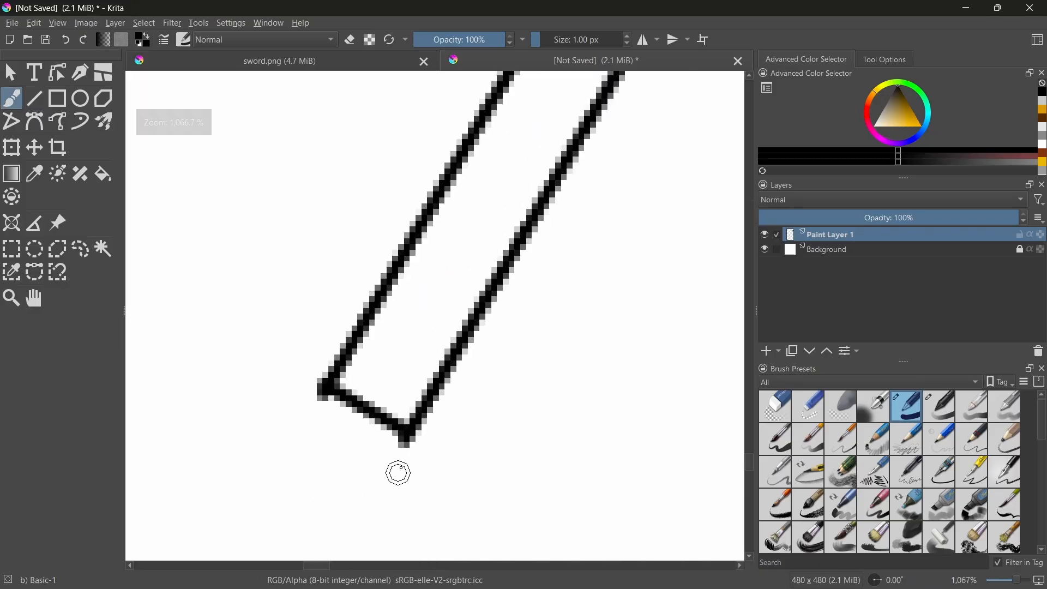
left_click(400, 443)
scroll(396, 447, "down", 5)
scroll(523, 93, "up", 4)
scroll(491, 163, "down", 3)
scroll(490, 174, "down", 1)
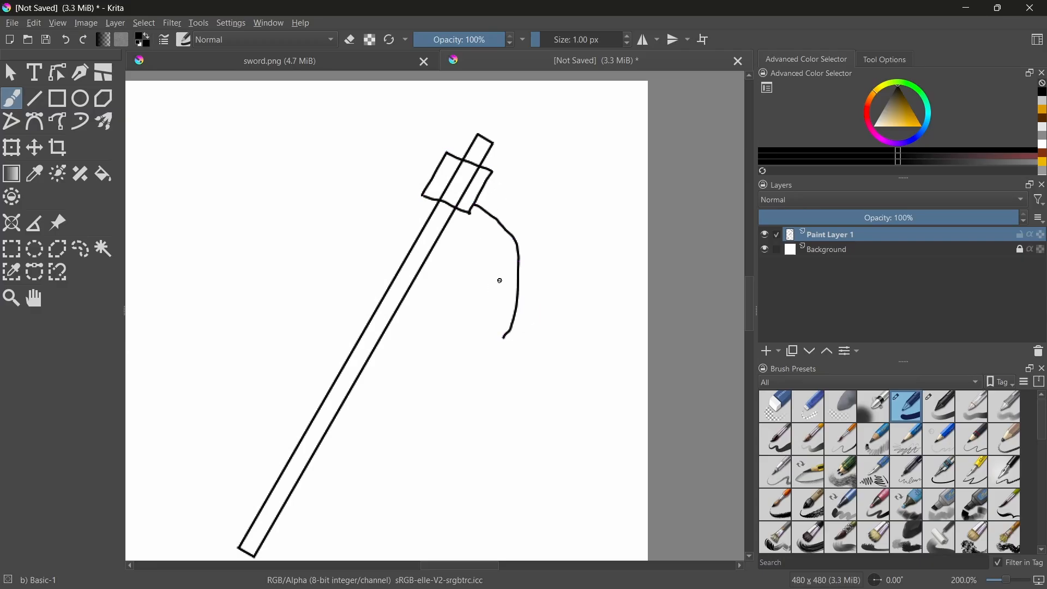
Try to draw the curved axe blade edge freehand beside the block at the shaft's upper end
left_click(886, 60)
left_click_drag(505, 336, 567, 289)
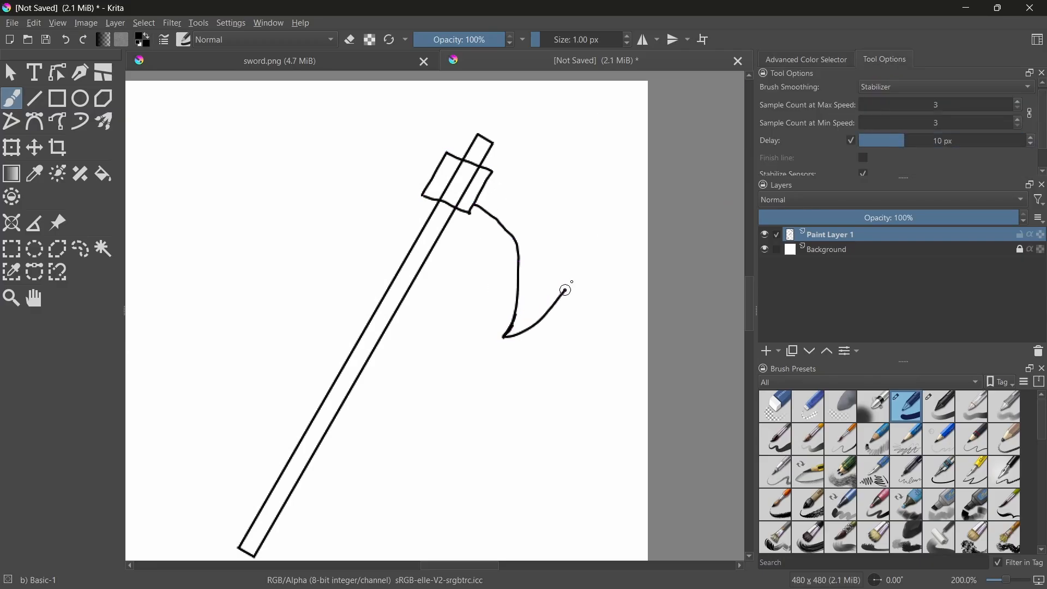
key("ctrl+z")
key("e")
key("ctrl+z")
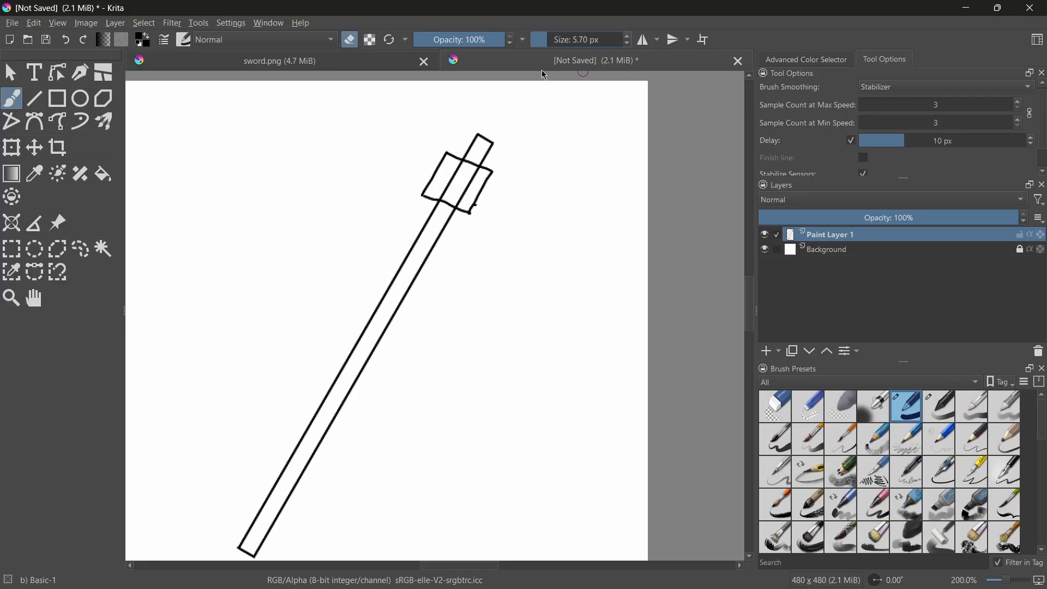
Erase the whole shaft and block sketch with an enlarged eraser and return the brush size to 1 px
left_click(561, 39)
left_click_drag(500, 125, 246, 553)
left_click(540, 39)
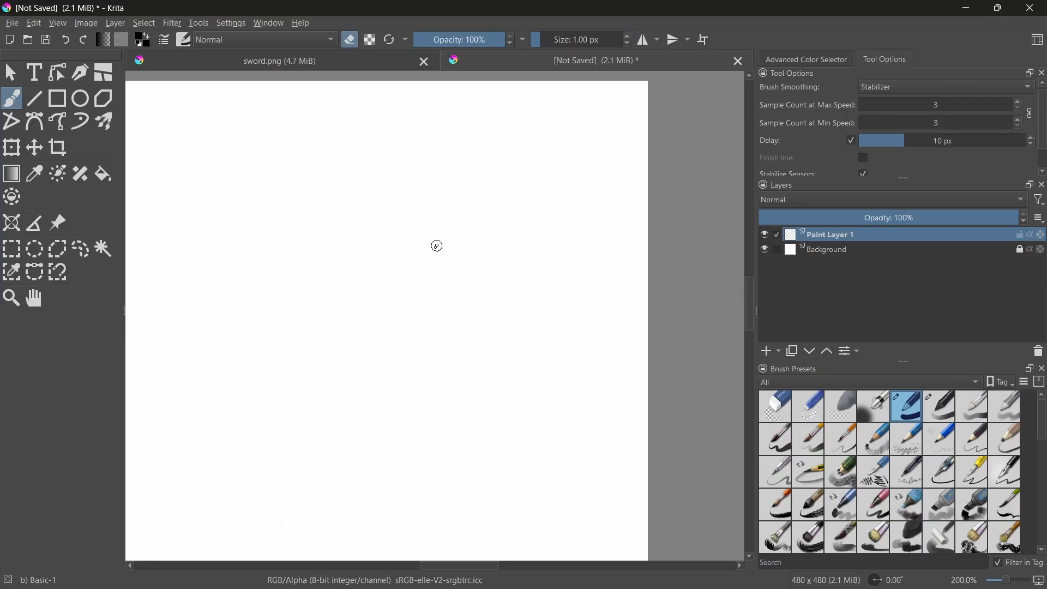
Draw a slightly wavy slanted axe handle freehand in 1 px black, with lines rising from its upper end
left_click_drag(421, 216, 260, 455)
left_click_drag(315, 425, 441, 226)
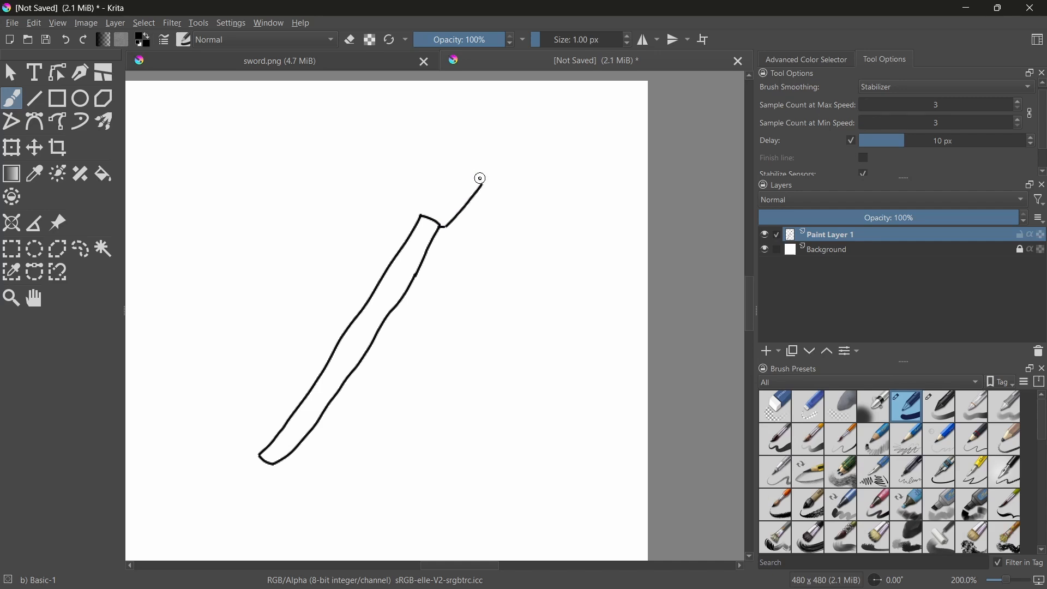
left_click_drag(420, 215, 445, 178)
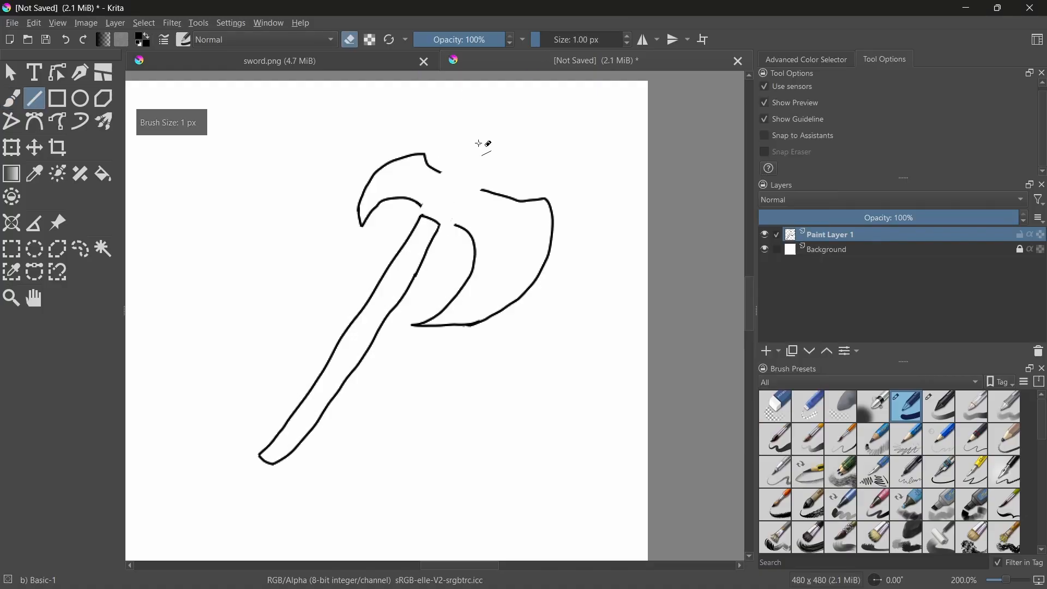
Draw the socket block between the two axe blades at the handle's upper end with straight 1 px lines
scroll(426, 208, "up", 4)
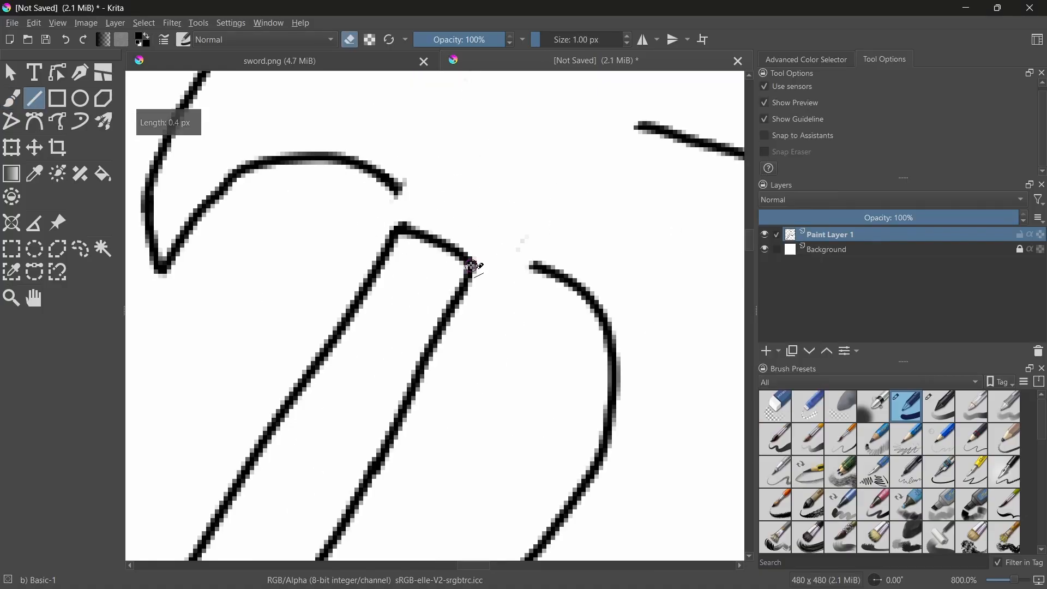
left_click_drag(471, 265, 508, 259)
middle_click_drag(545, 152, 498, 261)
left_click_drag(348, 337, 346, 303)
left_click_drag(347, 302, 447, 154)
mouse_move(447, 153)
left_mouse_down()
mouse_move(470, 151)
mouse_move(544, 187)
left_mouse_up()
left_click_drag(459, 366, 552, 222)
left_click_drag(553, 218, 469, 150)
Connect the large blade's upper and lower outlines to the socket block with short straight lines
left_click_drag(615, 243, 552, 224)
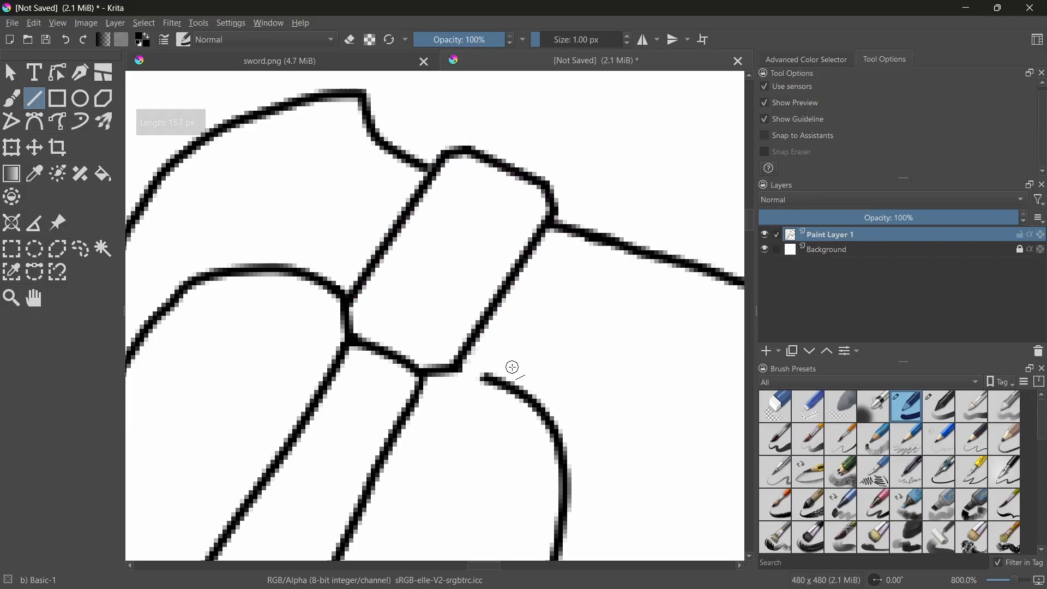
left_click_drag(493, 377, 461, 363)
scroll(498, 311, "down", 2)
Draw grey bevel lines inside the cutting edges of both axe blades, using a 1 px brush with a 14 px stabilizer delay
left_click(794, 62)
left_click(893, 131)
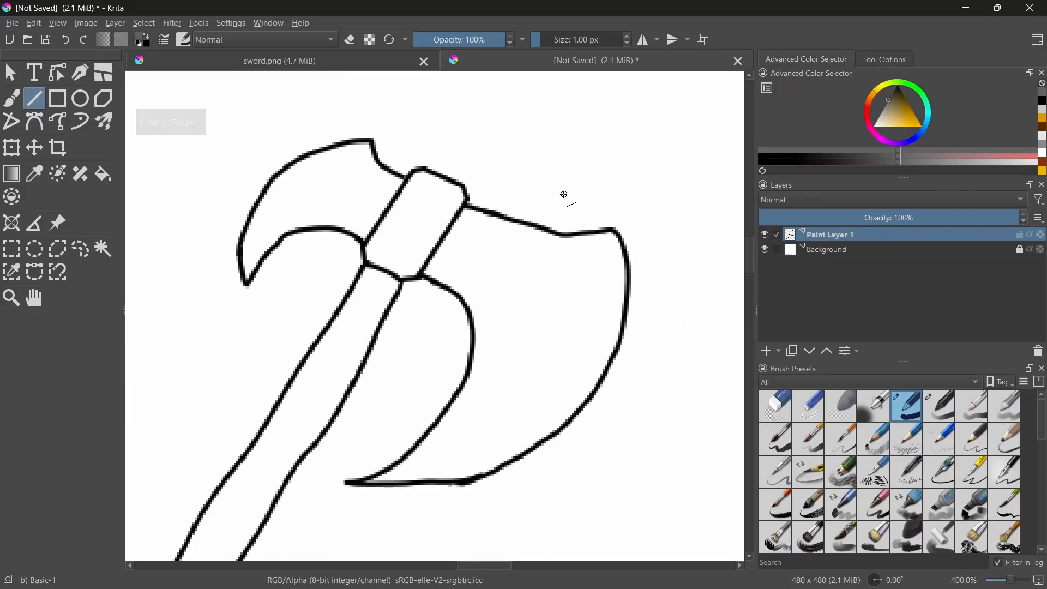
key("b")
left_click_drag(607, 230, 590, 357)
key("ctrl+z")
left_click(884, 59)
mouse_move(606, 231)
left_mouse_down()
mouse_move(572, 396)
mouse_move(383, 473)
left_mouse_up()
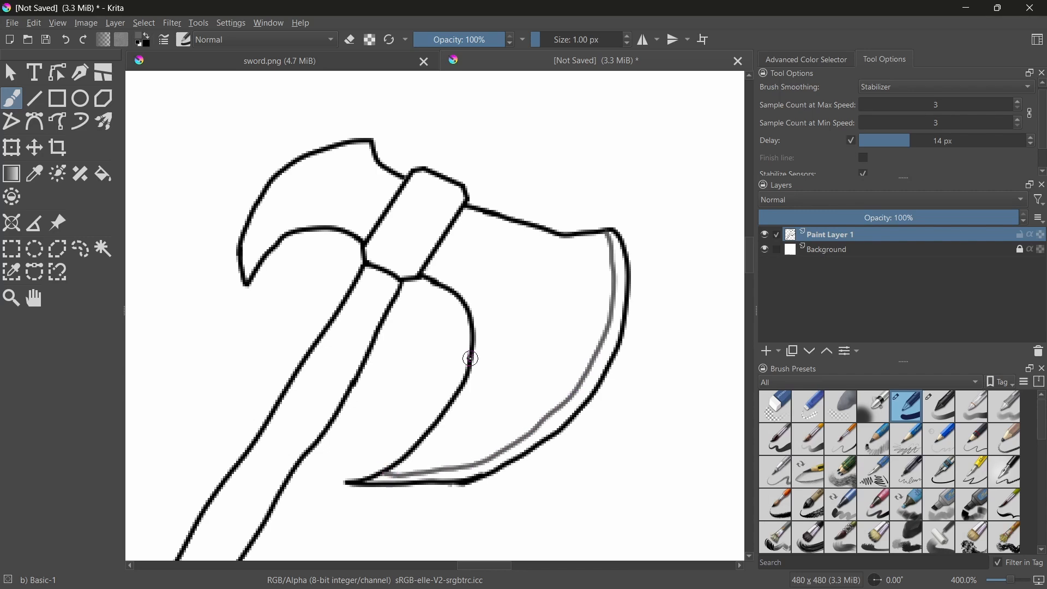
left_click_drag(373, 149, 254, 260)
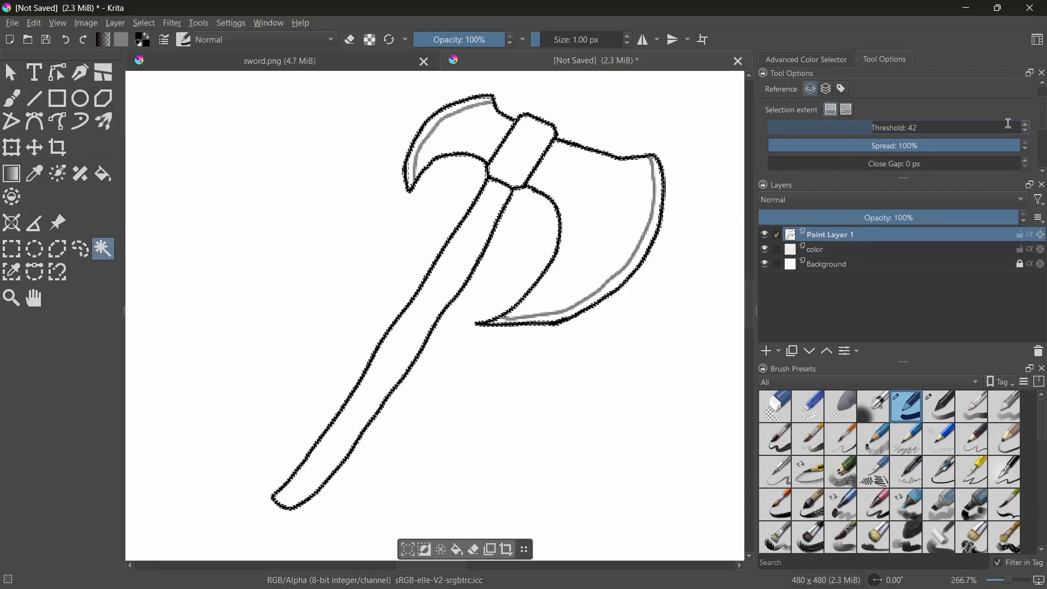
Try a contiguous selection on the axe outline layer with the threshold at 82 and clear it
scroll(607, 227, "down", 3, "ctrl")
scroll(606, 227, "up", 4, "ctrl")
left_click(539, 184)
right_click(657, 131)
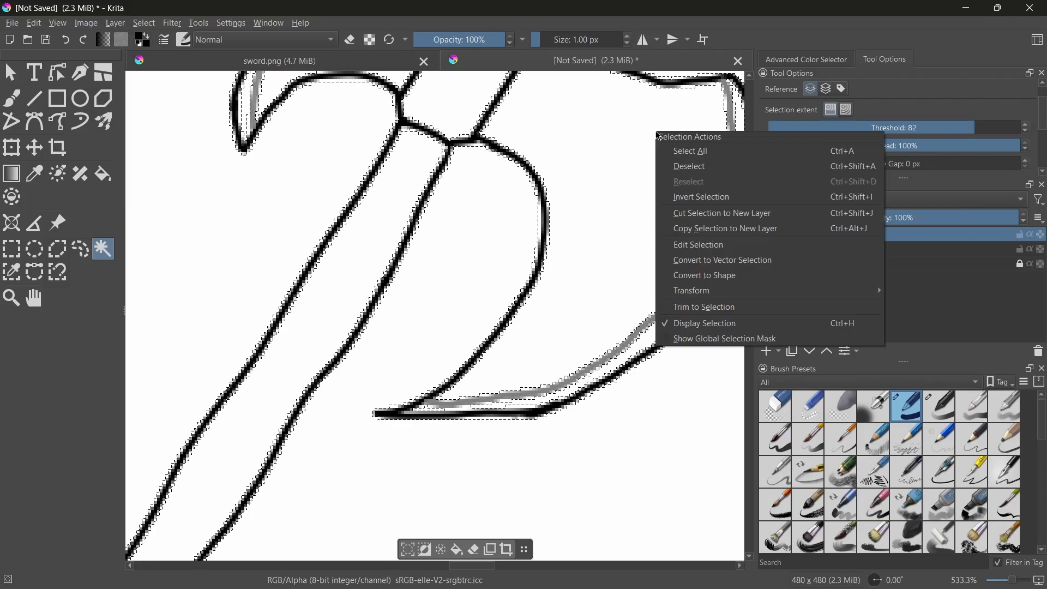
left_click(688, 166)
Try a freehand brush stroke along the axe handle
left_click(11, 98)
left_click_drag(381, 158, 298, 275)
key("ctrl+z")
Switch to the sword.png document and sample the reddish brown of the sword's grip
left_click(806, 59)
left_click(279, 61)
scroll(410, 362, "down", 4)
left_click(449, 364, "ctrl")
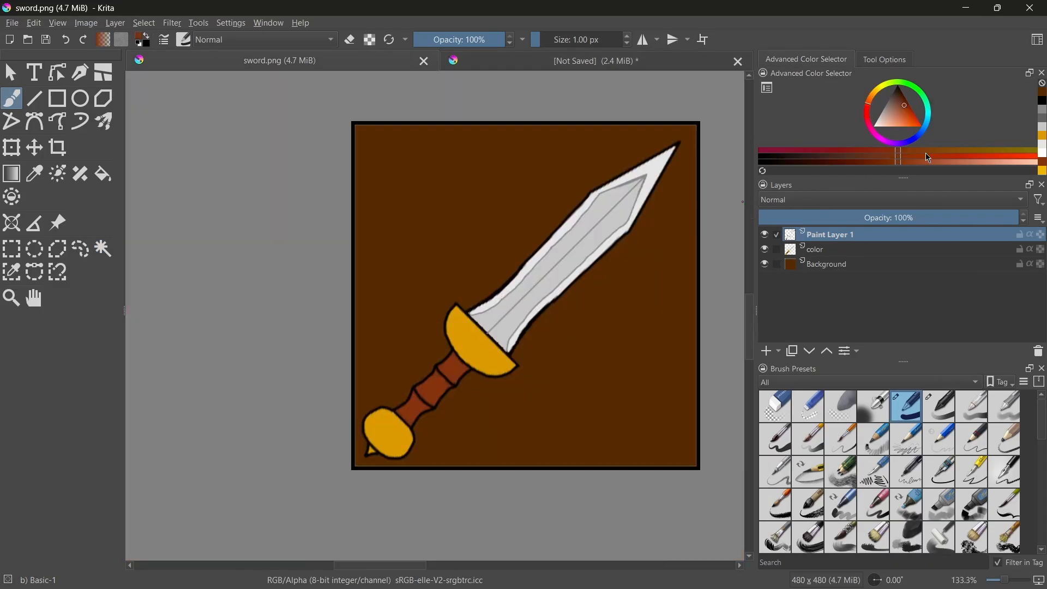
Adjust the shade of the sampled reddish brown and, back in the axe document, set the brush's stabilizer delay to 1 px
left_click(893, 161)
left_click(596, 60)
left_click_drag(398, 146, 352, 232)
left_click(883, 59)
left_click_drag(943, 118, 878, 119)
Try filling the axe handle with reddish brown on the outline layer, and undo the attempt
mouse_move(401, 149)
left_mouse_down()
mouse_move(357, 232)
mouse_move(384, 226)
mouse_move(417, 171)
mouse_move(413, 133)
left_mouse_up()
left_click(103, 173)
left_click(327, 306)
left_click(12, 98)
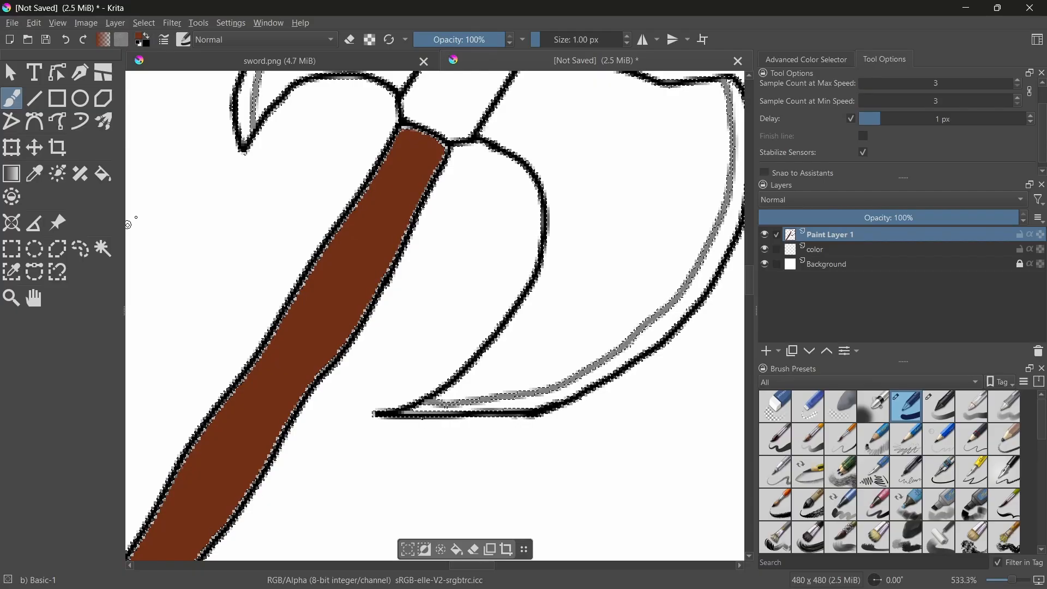
right_click(260, 188)
left_click(103, 248)
left_click(11, 98)
key("ctrl+z")
key("ctrl+z")
key("ctrl+z")
Try a reddish brown fill of the handle on the color layer, and undo it
mouse_move(360, 537)
middle_mouse_down()
mouse_move(671, 230)
mouse_move(421, 537)
middle_mouse_up()
left_click(816, 249)
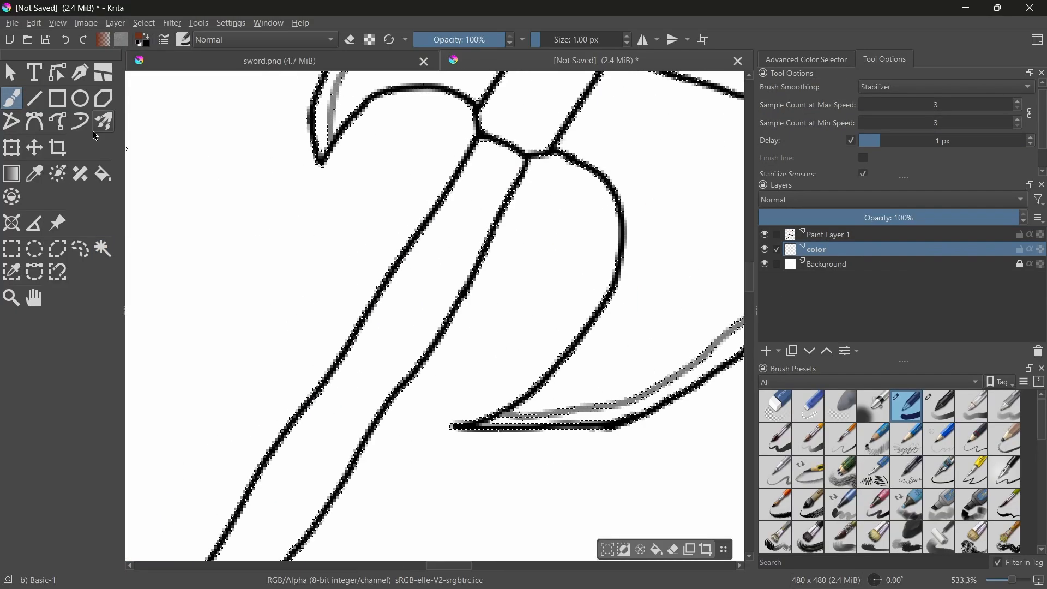
left_click(103, 174)
left_click(392, 310)
left_click(348, 234)
key("ctrl+z")
key("ctrl+z")
Select the handle's interior from the outline layer and fill it with reddish brown on the color layer
scroll(914, 122, "down", 3)
left_click_drag(851, 121, 769, 121)
left_click(103, 248)
left_click(828, 234)
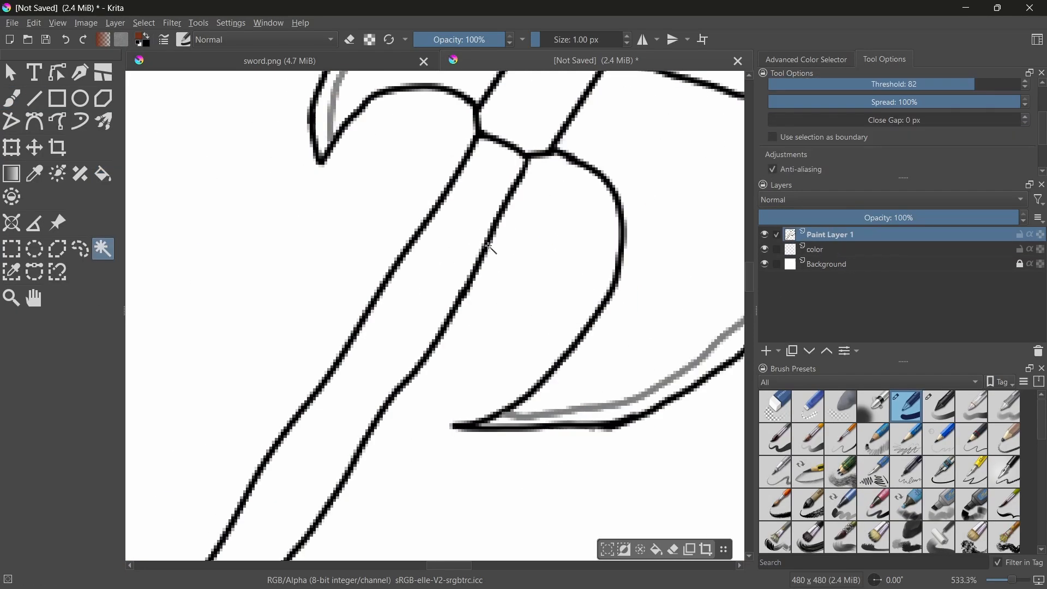
left_click(816, 249)
left_click(103, 173)
left_click(436, 257)
left_click(103, 249)
left_click(11, 98)
scroll(480, 136, "up", 3)
scroll(458, 206, "up", 1)
left_click_drag(703, 218, 674, 324)
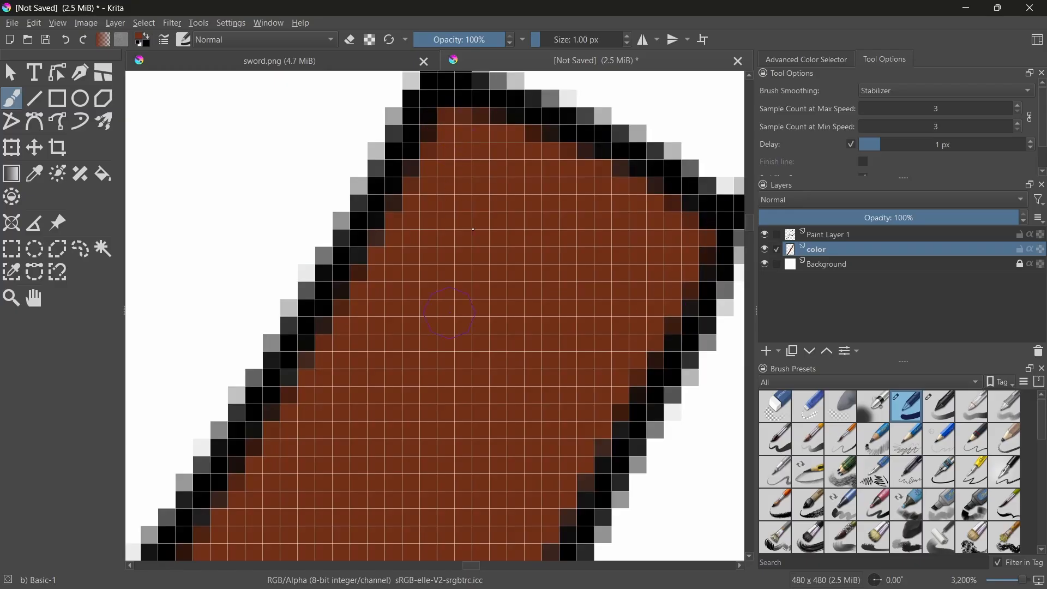
Select the inner faces of both blades from the outline layer and fill them with medium grey on the color layer
scroll(349, 403, "down", 6)
left_click(806, 59)
left_click(882, 110)
left_click(103, 249)
left_click(830, 235)
left_click(580, 272)
left_click(458, 205, "shift")
left_click(816, 249)
left_click(103, 174)
left_click(579, 273)
left_click(468, 212)
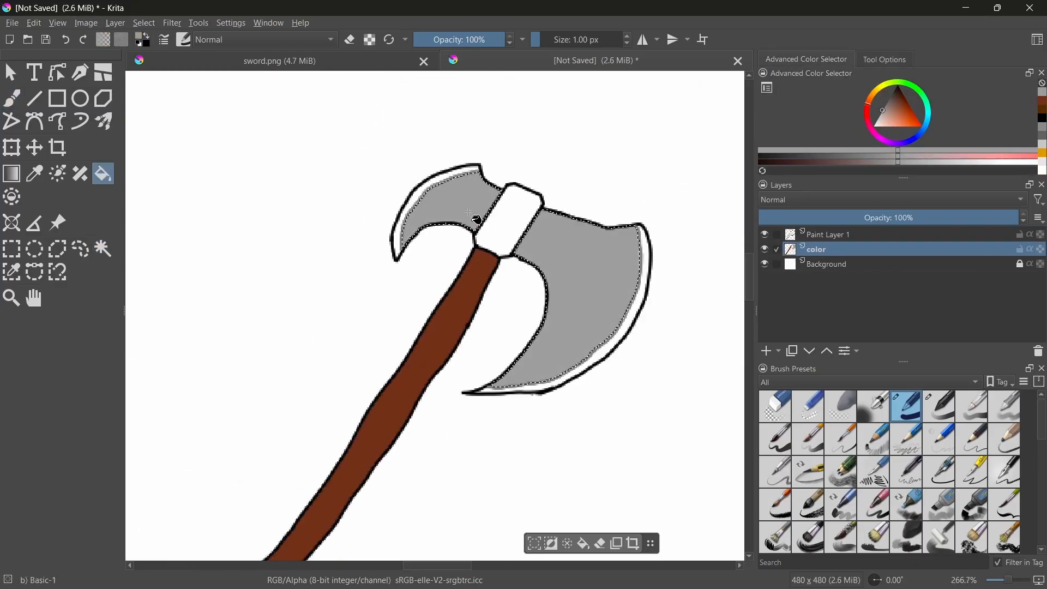
Select the cutting-edge bevels of both blades and fill them with light grey on the color layer
left_click(103, 249)
left_click(828, 234)
left_click(816, 249)
left_click(103, 174)
Select the collar between the two blades and fill it with dark grey on the color layer
left_click(103, 248)
left_click(827, 234)
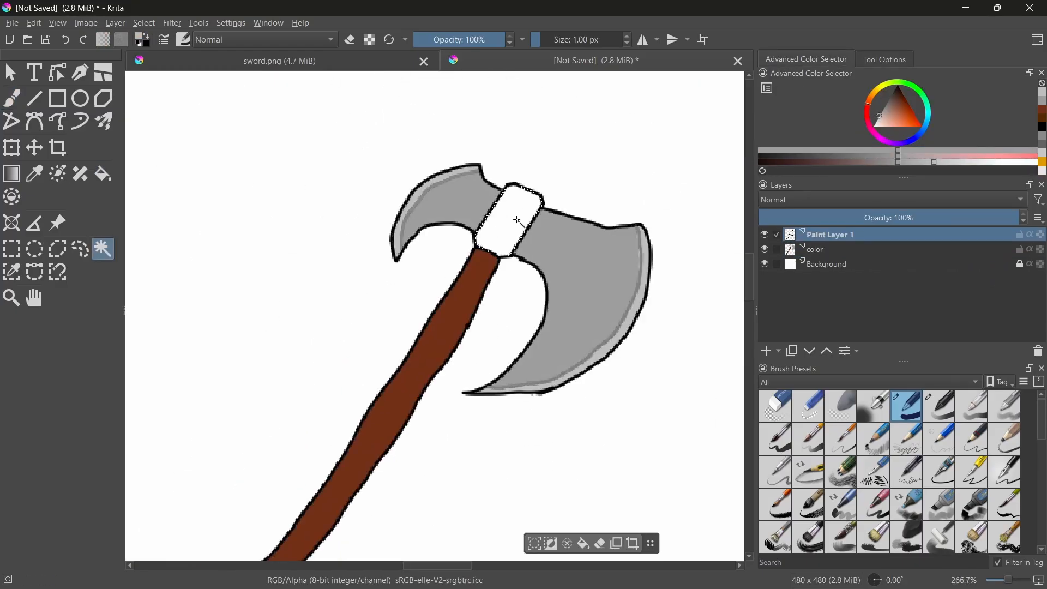
left_click(889, 98)
left_click(490, 229)
Select the handle's interior from the outline layer and choose black as the painting colour
left_click(103, 249)
left_click(828, 234)
left_click(447, 330)
left_click(816, 249)
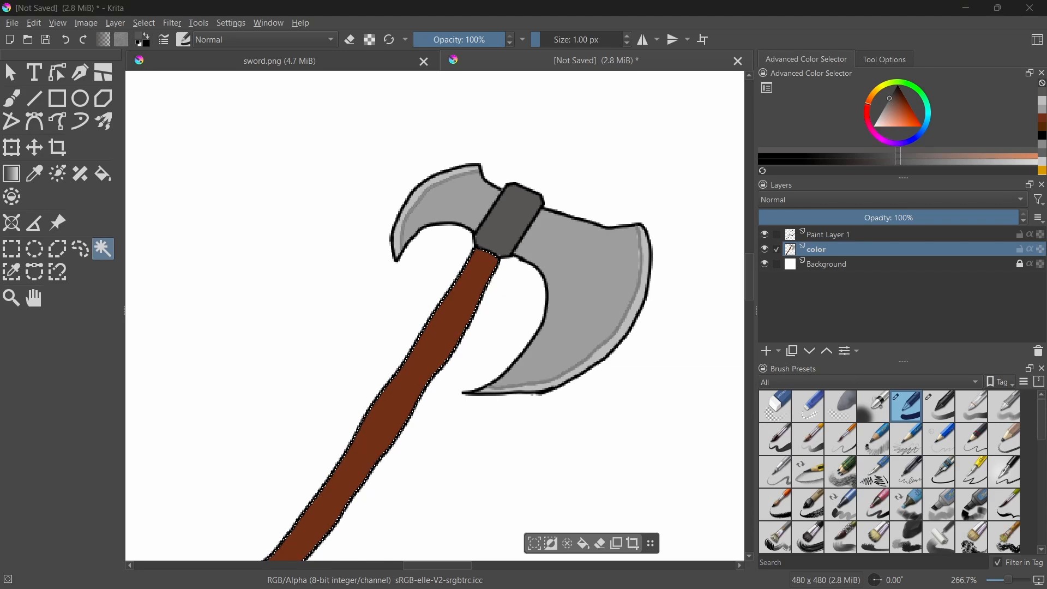
left_click(897, 86)
Add a paint layer named "wood texture" above the color layer
scroll(423, 326, "down", 1)
scroll(423, 326, "up", 4)
left_click(766, 351)
double_click(827, 249)
type("wood texture")
key("Return")
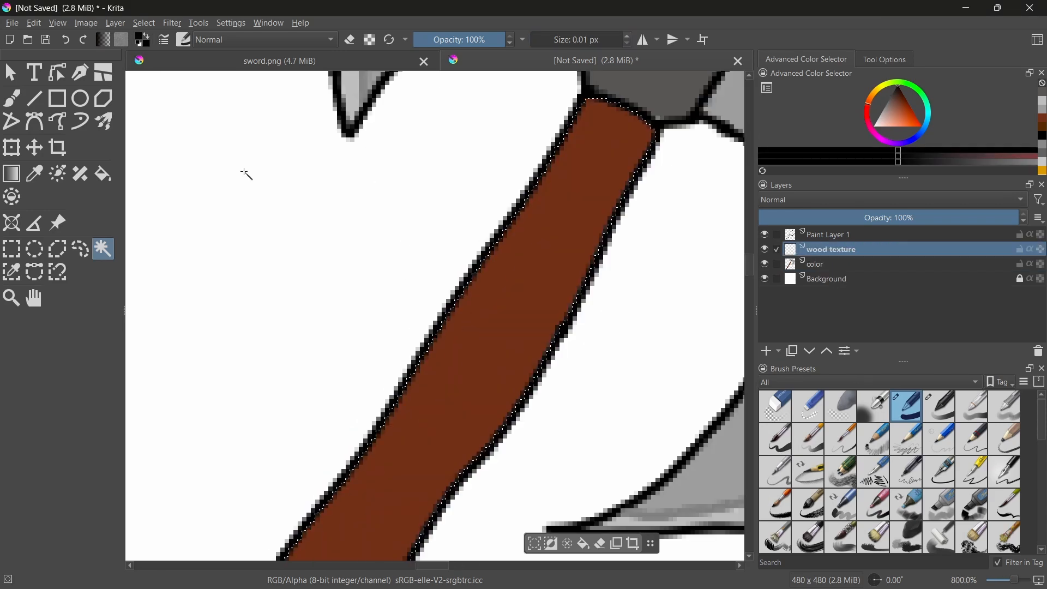
Draw a wavy black grain line down the handle's left edge using Ink-1 Precision at 1.01 px with a 7 px stabilizer delay
left_click(12, 98)
key("ctrl+z")
left_click(906, 472)
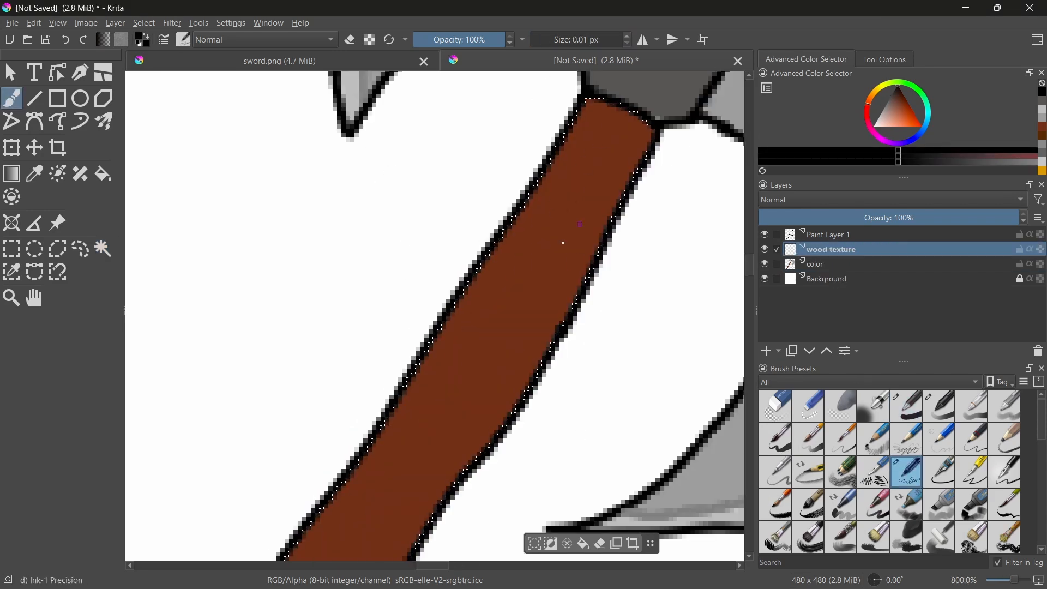
key("ctrl+z")
middle_click_drag(668, 303, 668, 285)
left_click(883, 59)
left_click(850, 144)
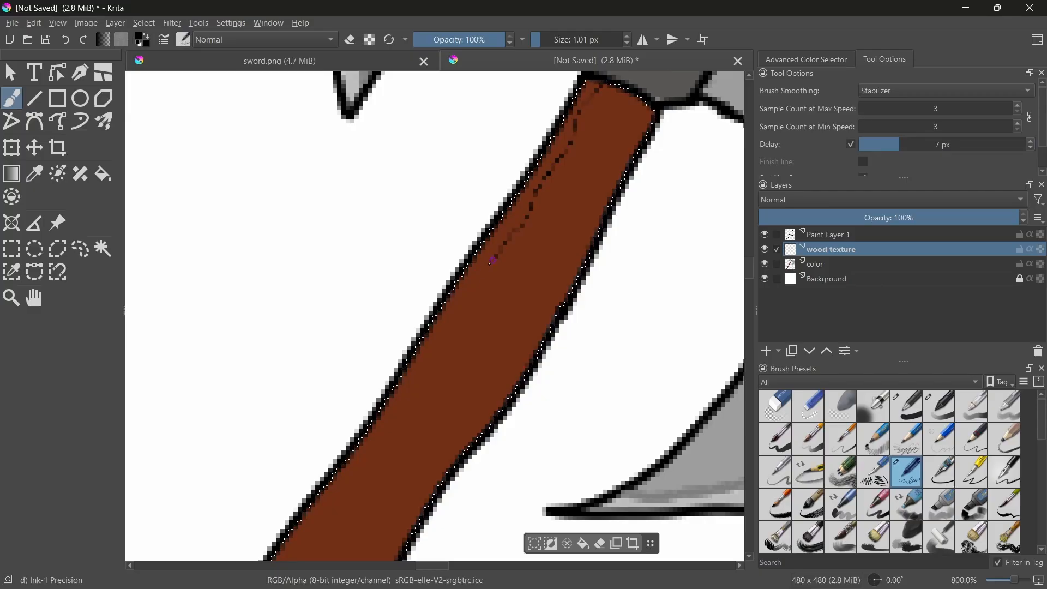
left_click_drag(321, 524, 289, 557)
mouse_move(289, 557)
middle_mouse_down()
mouse_move(289, 118)
mouse_move(614, 115)
middle_mouse_up()
mouse_move(616, 122)
left_mouse_down()
mouse_move(588, 145)
mouse_move(317, 558)
left_mouse_up()
left_click_drag(748, 349, 748, 375)
Draw a second wood-grain line beside the first, from the handle's butt end up to the axe head
left_click_drag(279, 410, 499, 146)
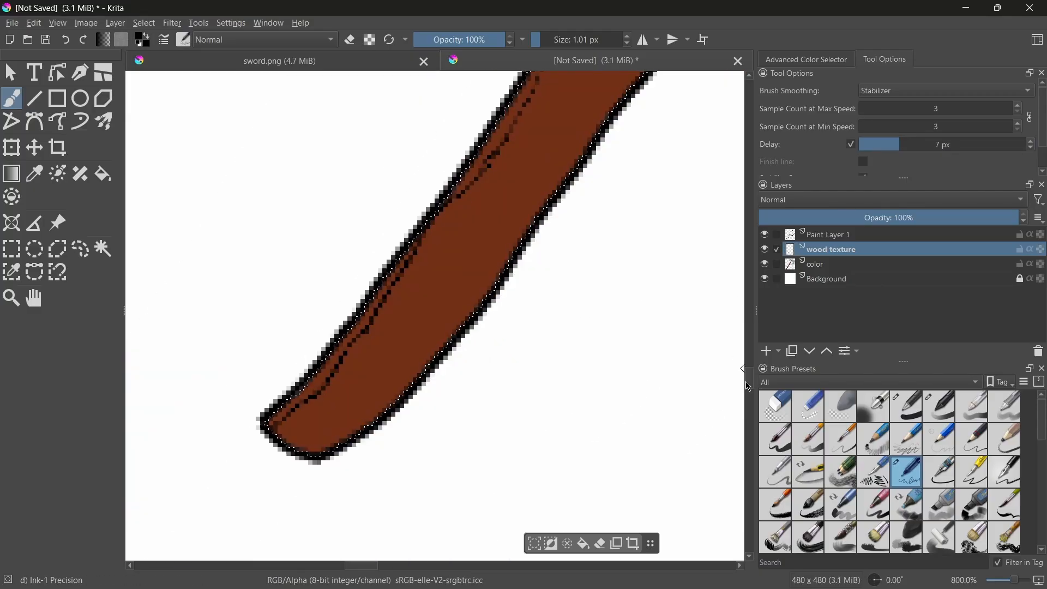
left_click_drag(747, 380, 748, 349)
left_click_drag(497, 344, 643, 116)
left_click_drag(749, 343, 748, 308)
left_click_drag(360, 565, 415, 565)
left_click_drag(749, 308, 748, 267)
left_click_drag(578, 256, 658, 143)
left_click_drag(618, 218, 686, 102)
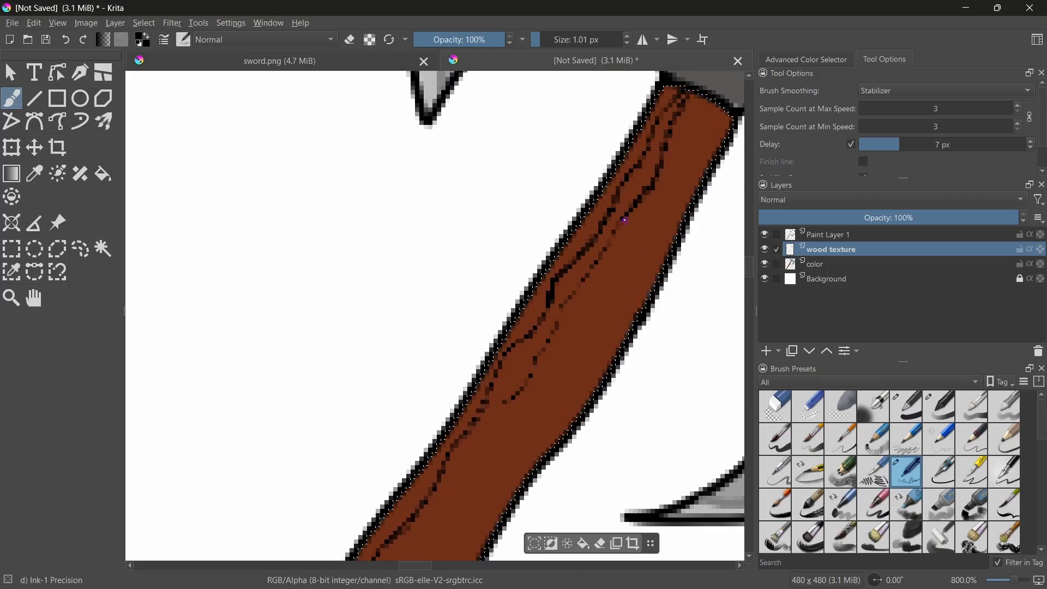
Draw further wavy grain strokes down the middle of the handle towards its butt end
scroll(466, 237, "down", 3)
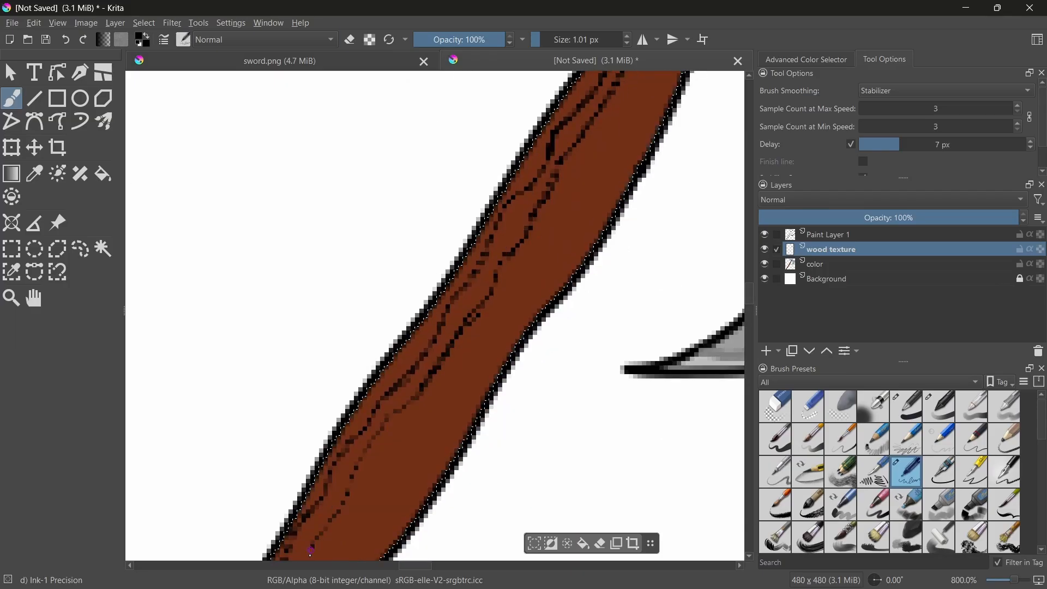
scroll(550, 308, "down", 3)
scroll(471, 423, "up", 4)
mouse_move(516, 349)
left_mouse_down()
mouse_move(458, 450)
mouse_move(363, 549)
left_mouse_up()
left_click_drag(746, 368, 746, 388)
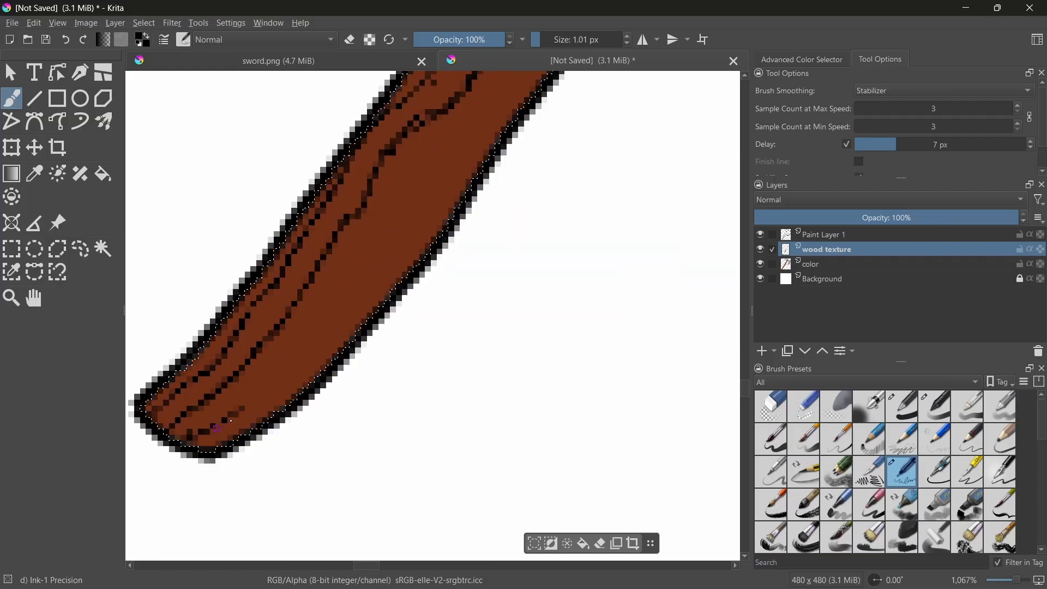
Draw another grain line from the butt end up through the handle's right half to the collar
left_click_drag(231, 421, 501, 81)
left_click_drag(745, 388, 745, 357)
left_click_drag(491, 299, 631, 85)
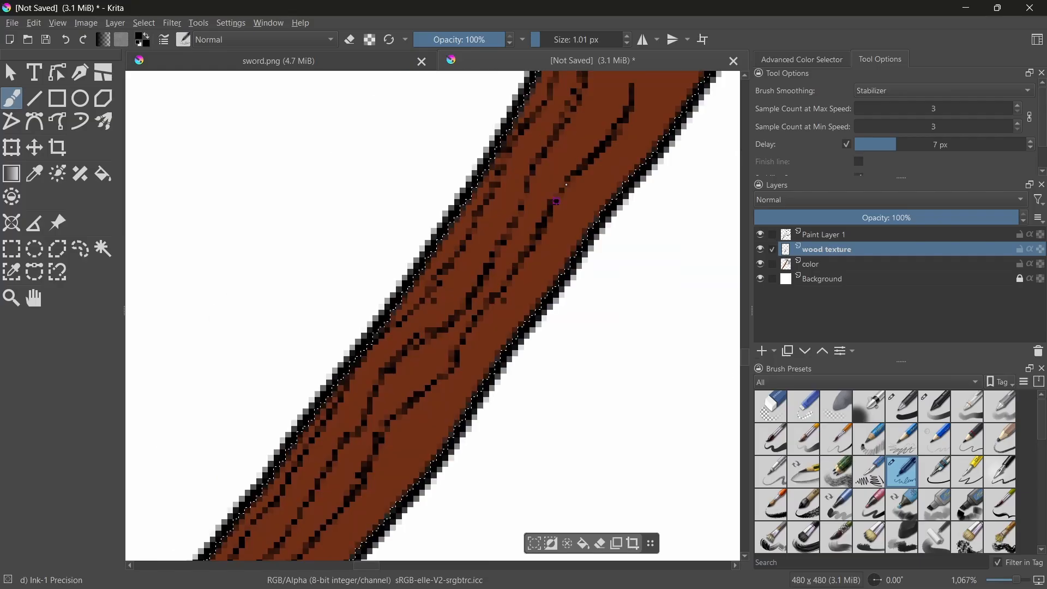
left_click_drag(744, 357, 744, 307)
left_click_drag(367, 566, 436, 565)
left_click_drag(746, 306, 746, 291)
left_click_drag(228, 517, 390, 303)
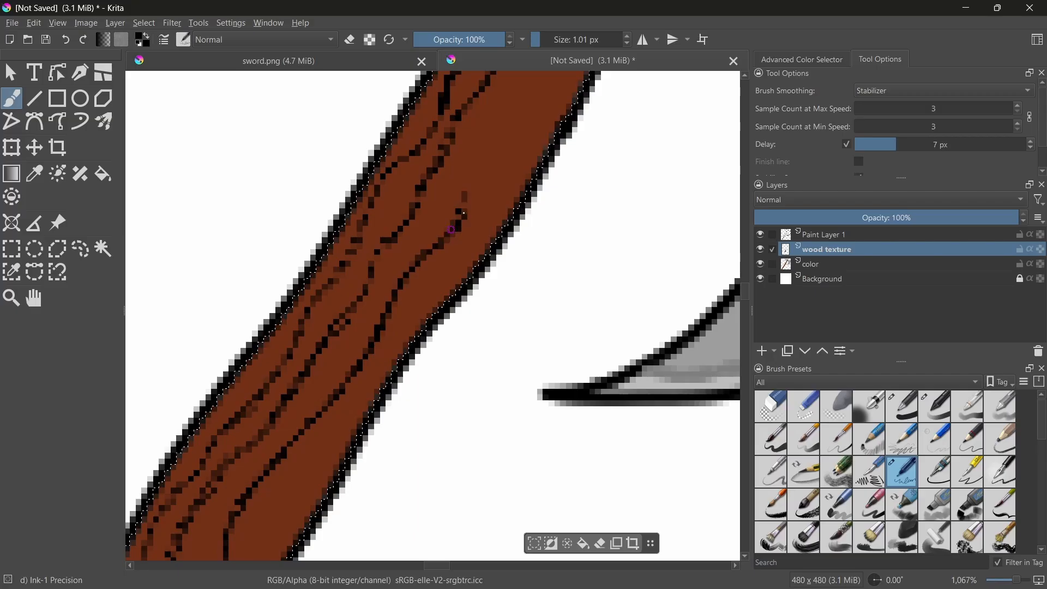
left_click_drag(464, 212, 520, 104)
left_click_drag(746, 291, 748, 251)
mouse_move(522, 378)
left_mouse_down()
mouse_move(627, 211)
mouse_move(652, 113)
left_mouse_up()
Draw a grain line from the collar down along the handle's right edge
mouse_move(684, 128)
left_mouse_down()
mouse_move(672, 180)
mouse_move(473, 547)
left_mouse_up()
left_click_drag(745, 252, 746, 308)
left_click_drag(469, 159, 325, 360)
left_click_drag(270, 433, 246, 504)
left_click_drag(747, 308, 746, 350)
left_click_drag(438, 566, 376, 565)
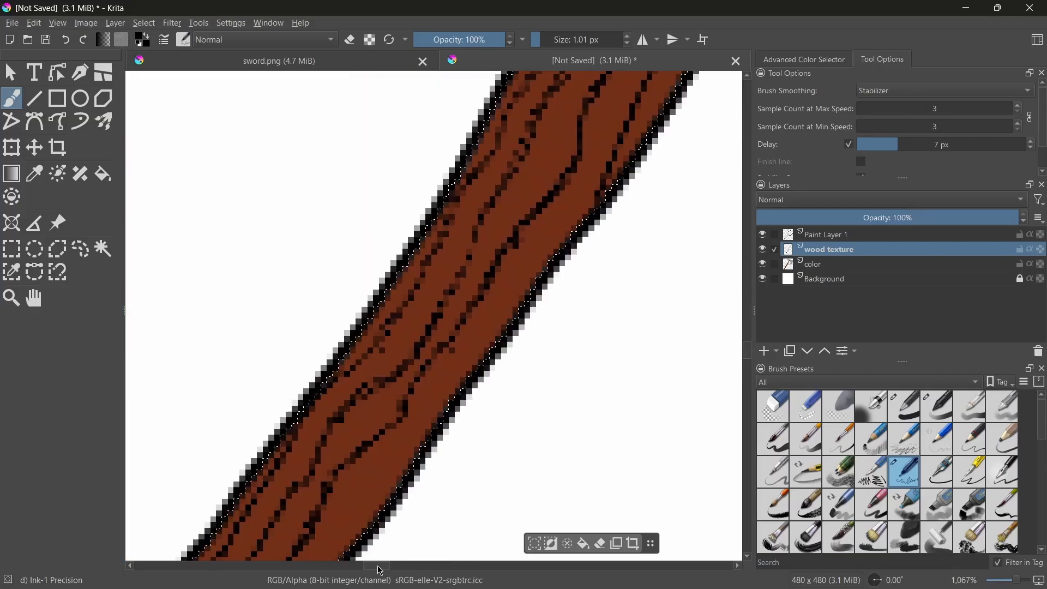
left_click_drag(600, 202, 459, 377)
Fill the remaining gaps on the lower handle with extra grain strokes, and bring the whole axe into view
left_click_drag(754, 317, 752, 315)
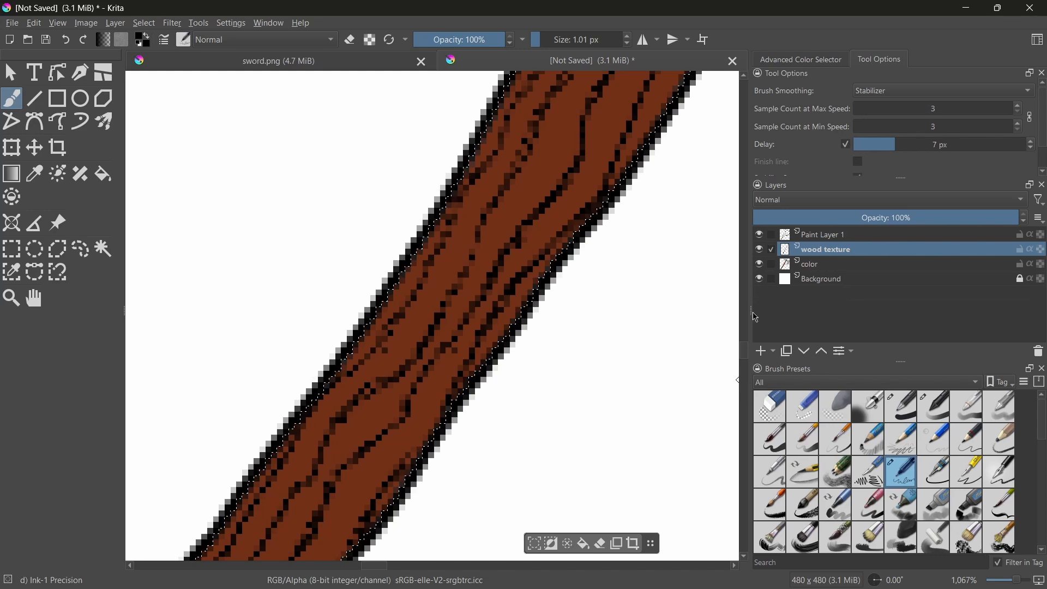
left_click_drag(745, 351, 745, 358)
left_click_drag(350, 327, 201, 473)
left_click_drag(330, 358, 254, 420)
left_click_drag(414, 245, 393, 262)
left_click_drag(1016, 580, 1008, 580)
left_click_drag(745, 306, 746, 292)
left_click_drag(395, 565, 466, 566)
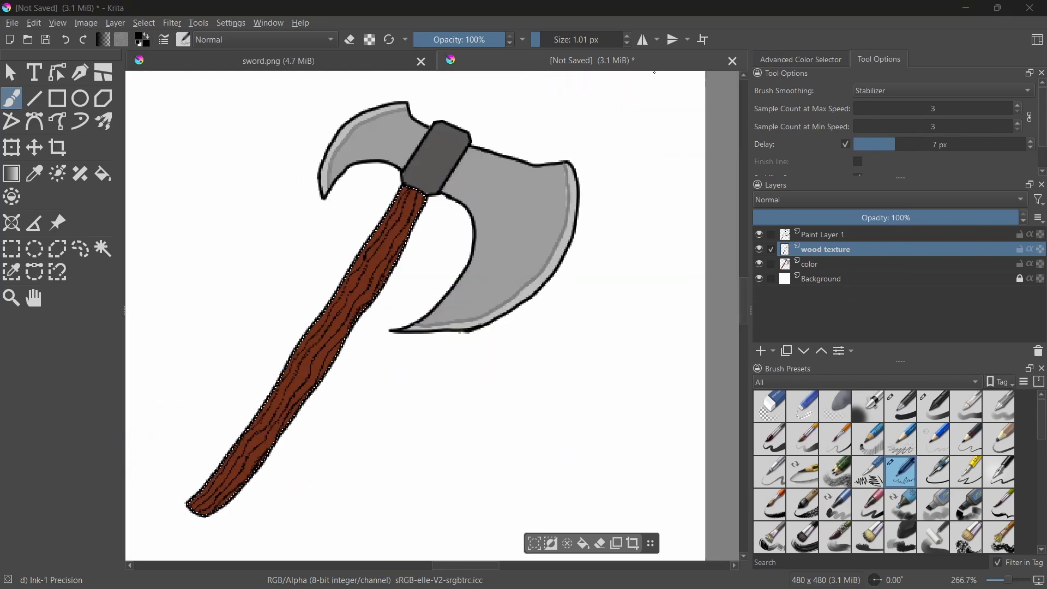
Try shading the large blade on the color layer with the Pencil-6 Quick Shade brush at 60 px, and undo it
scroll(835, 471, "down", 2)
left_click(834, 406)
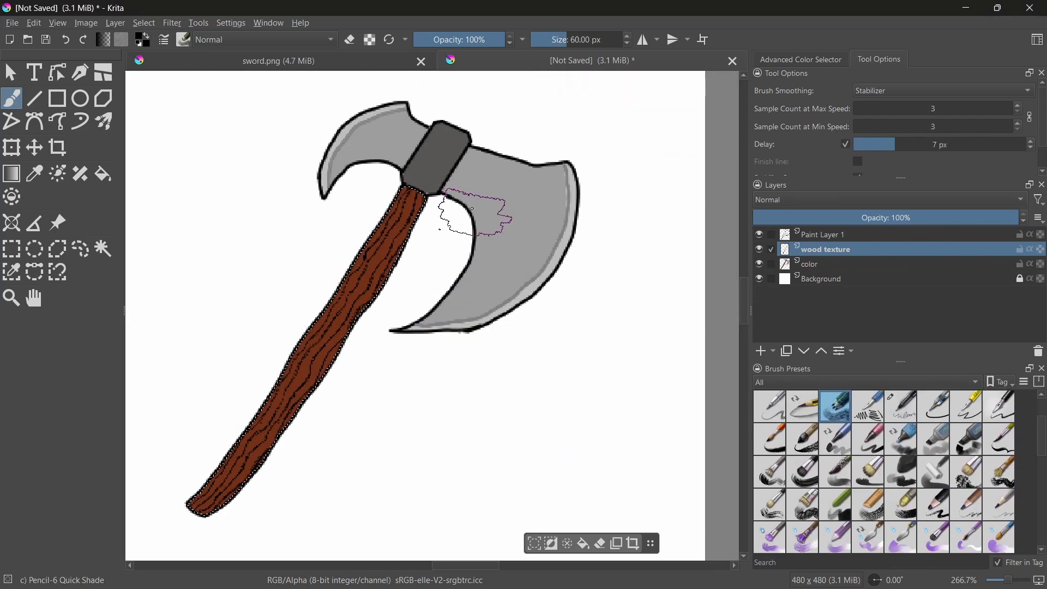
left_click(823, 264)
left_click(103, 249)
key("ctrl+shift+a")
left_click(17, 102)
left_click_drag(527, 188, 490, 278)
key("ctrl+z")
Select both blade faces from the outline layer and paint scratch marks on the color layer with RGBA 03 Rake at 9.85 px
left_click(823, 235)
left_click(103, 249)
left_click(539, 240)
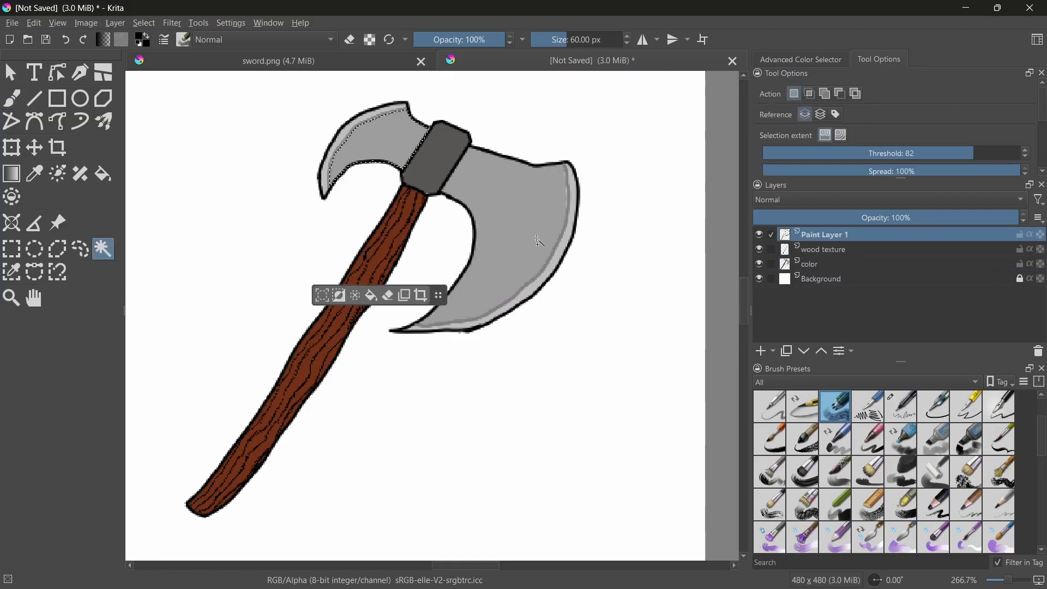
left_click(824, 263)
scroll(872, 471, "down", 8)
left_click(834, 449)
left_click(12, 99)
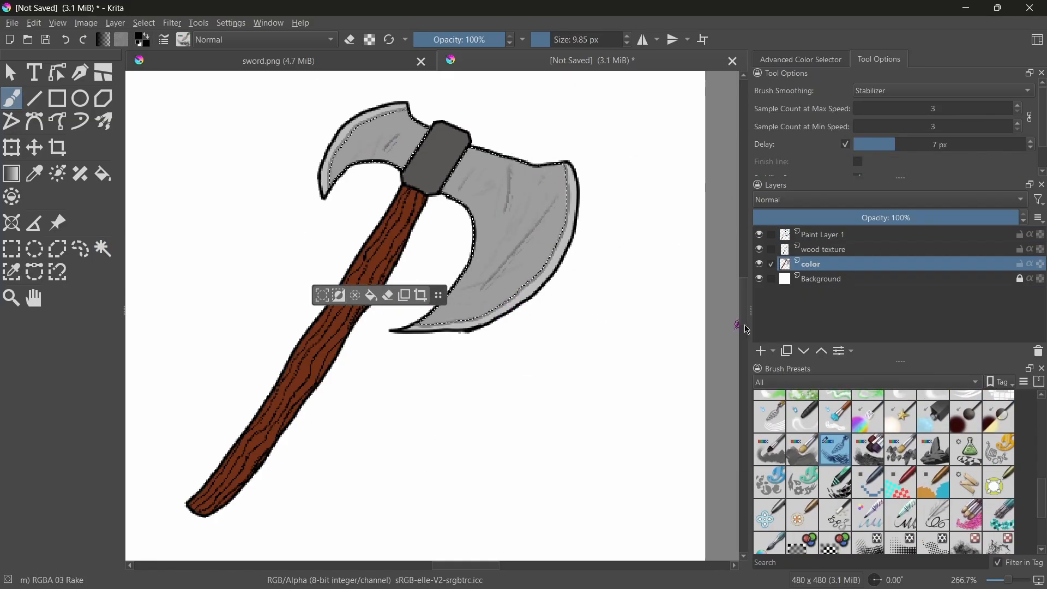
Clear the selection and outline a small handle stub above the collar on Paint Layer 1 with Basic-1 at 1 px
scroll(894, 458, "up", 8)
left_click(900, 407)
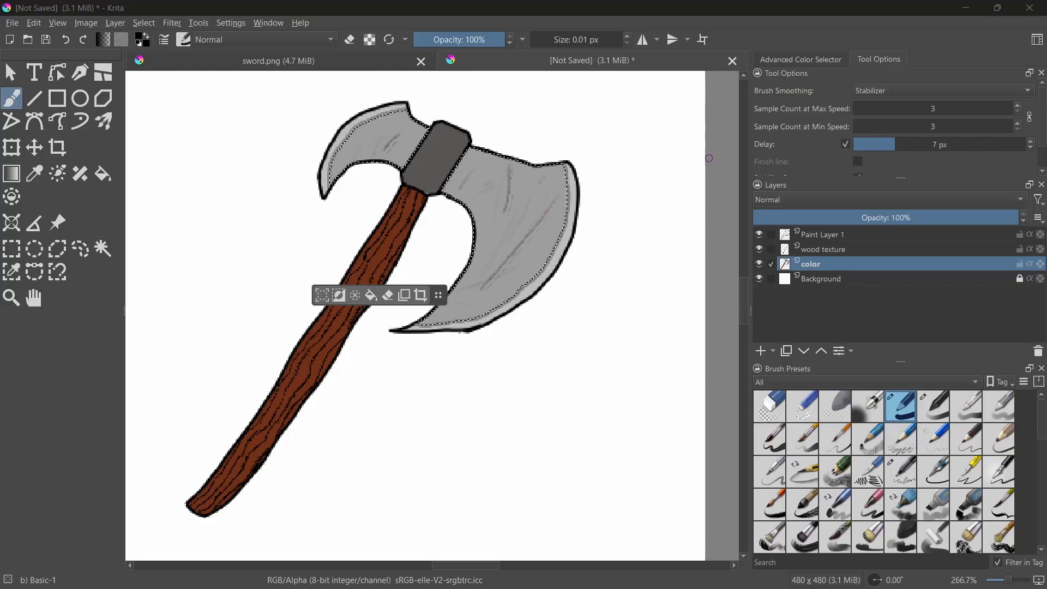
left_click(823, 235)
left_click(103, 249)
key("ctrl+shift+a")
left_click(12, 99)
key("bracketright")
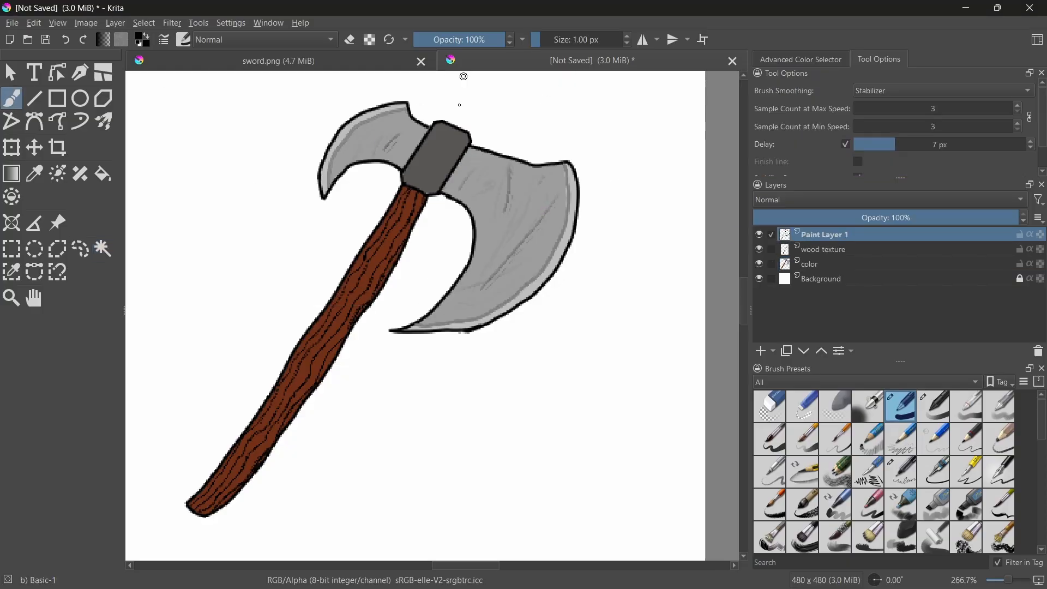
left_click_drag(467, 123, 467, 131)
Select the stub's interior and paint it on the color layer with the reddish brown sampled from the handle
left_click(103, 249)
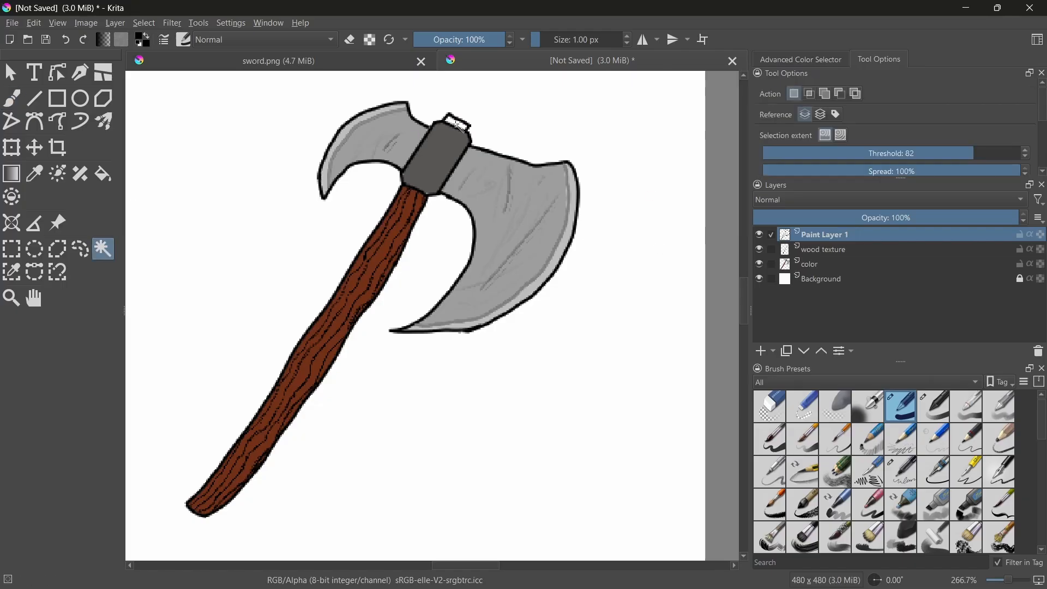
left_click(457, 122)
left_click(818, 264)
left_click(12, 99)
left_click(413, 197, "ctrl")
Draw black grain marks on the handle stub in the wood texture layer with Ink-1 Precision, and clear the selection
left_click(764, 251)
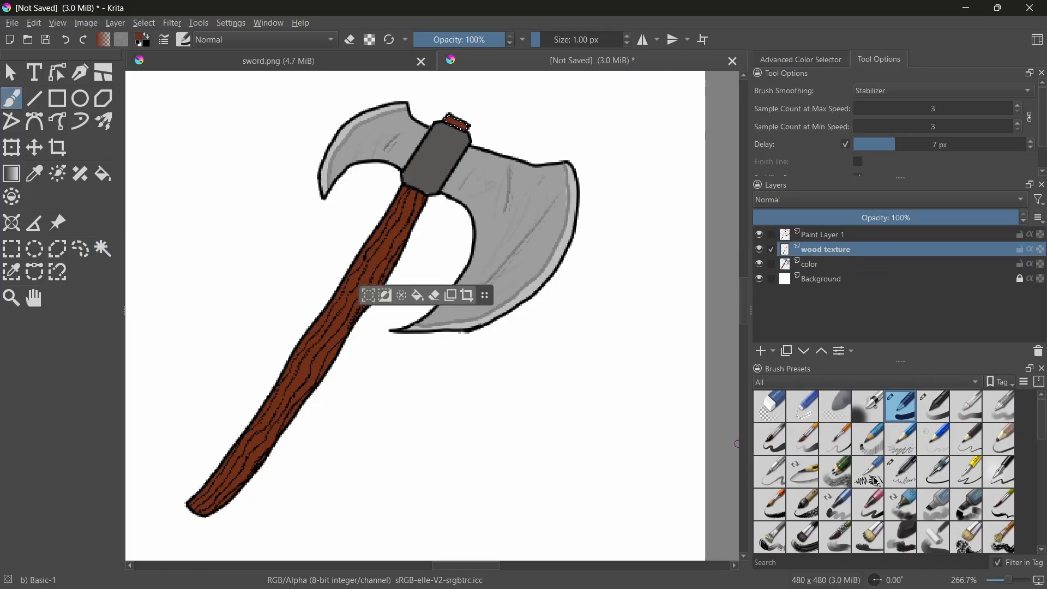
left_click(868, 476)
scroll(454, 123, "up", 4)
left_click(899, 472)
left_click(800, 60)
left_click(876, 136)
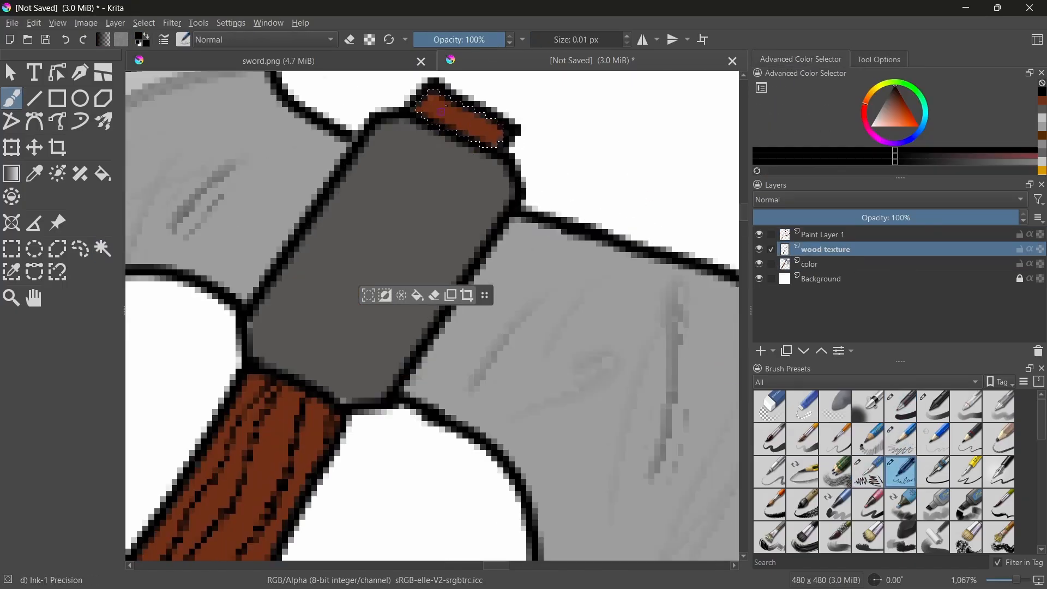
left_click(879, 59)
left_click(536, 40)
key("bracketright")
left_click_drag(462, 108, 454, 131)
left_click(103, 248)
key("ctrl+shift+a")
scroll(489, 270, "down", 6)
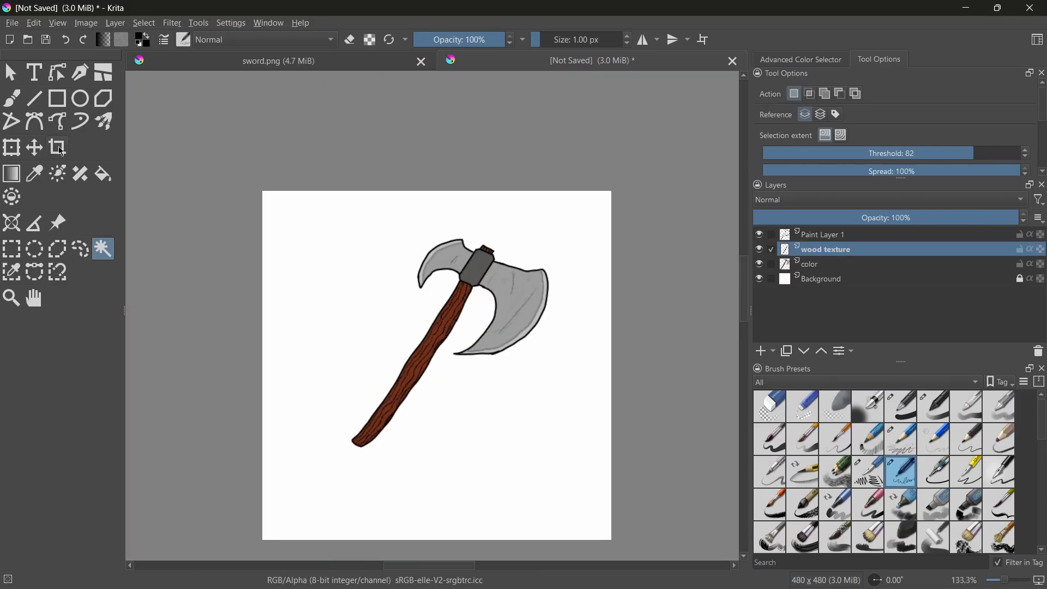
Turn on both mirror tools, select the axe's outline, wood texture and color layers, and reposition and enlarge the axe to fill more of the canvas
left_click(11, 248)
left_click_drag(334, 235, 560, 451)
left_click(11, 147)
left_click(642, 40)
left_click(673, 40)
left_click(829, 264)
left_click(834, 234, "shift")
left_click_drag(495, 300, 486, 322)
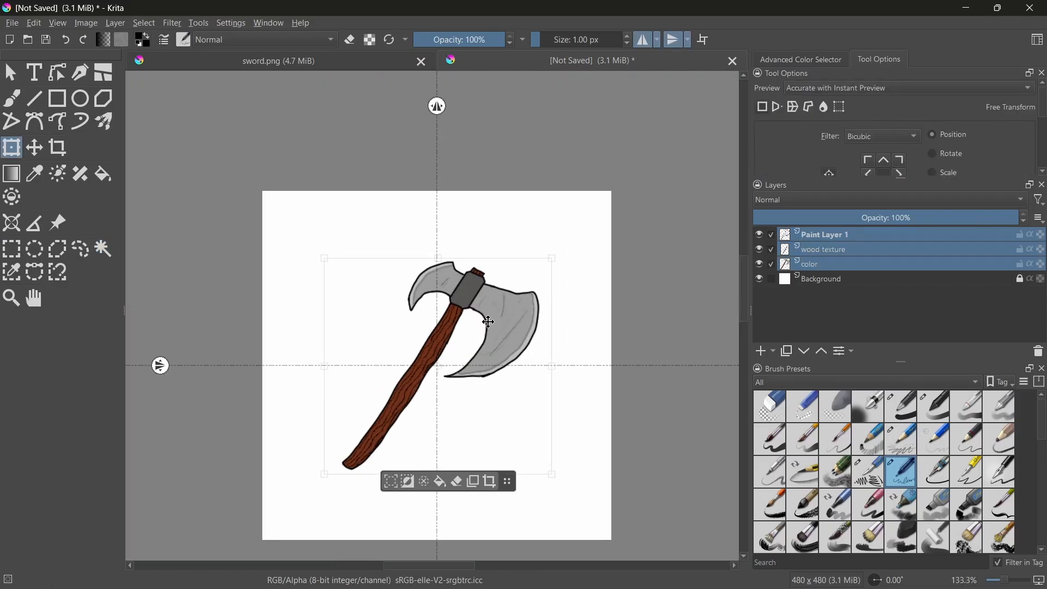
left_click_drag(552, 257, 600, 210, "alt+shift")
Try to frame the canvas edges with a 10 px black rectangle in Ink-1 Precision while all three axe layers are selected
left_click(58, 98)
key("bracketright")
key("bracketright")
key("bracketright")
key("bracketright")
key("bracketright")
key("bracketright")
key("bracketright")
key("bracketright")
key("bracketright")
key("ctrl+shift+a")
mouse_move(262, 191)
left_mouse_down()
mouse_move(542, 419)
mouse_move(611, 540)
left_mouse_up()
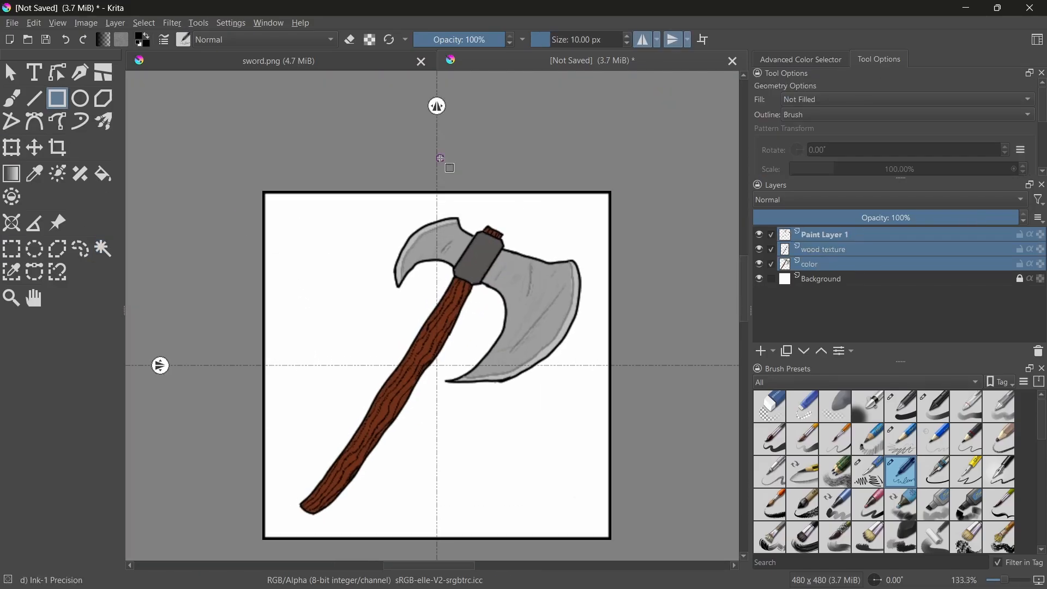
Fill the Background layer with dark brown inside the black frame at fill threshold 77
left_click(103, 173)
left_click(820, 279)
left_click(800, 60)
left_click(803, 264)
left_click(760, 250, "shift")
left_click(759, 250, "shift")
left_click(823, 234)
left_click(820, 279)
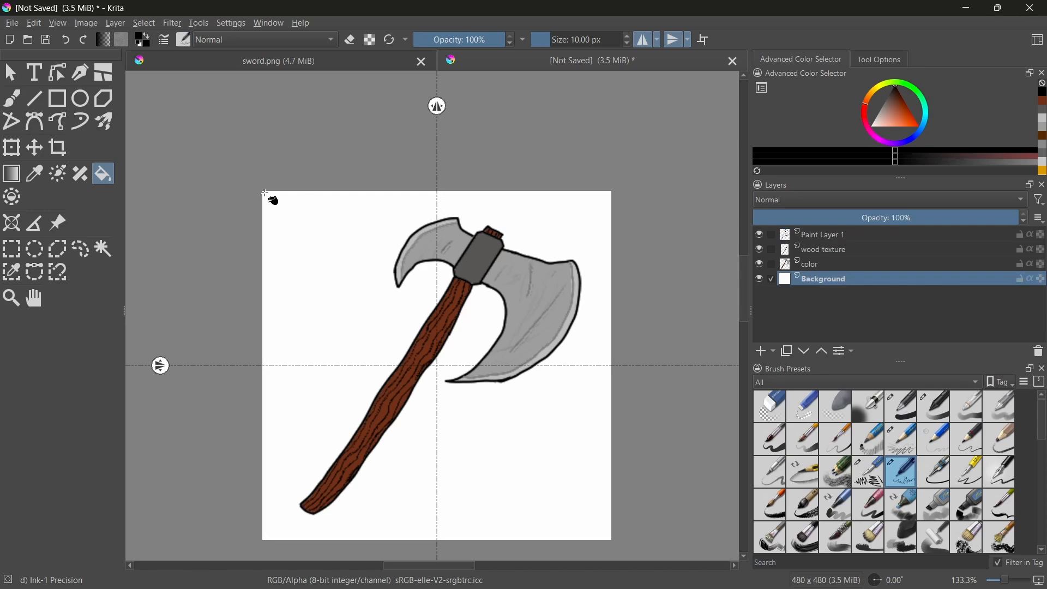
left_click(387, 229)
key("ctrl+z")
left_click(960, 103)
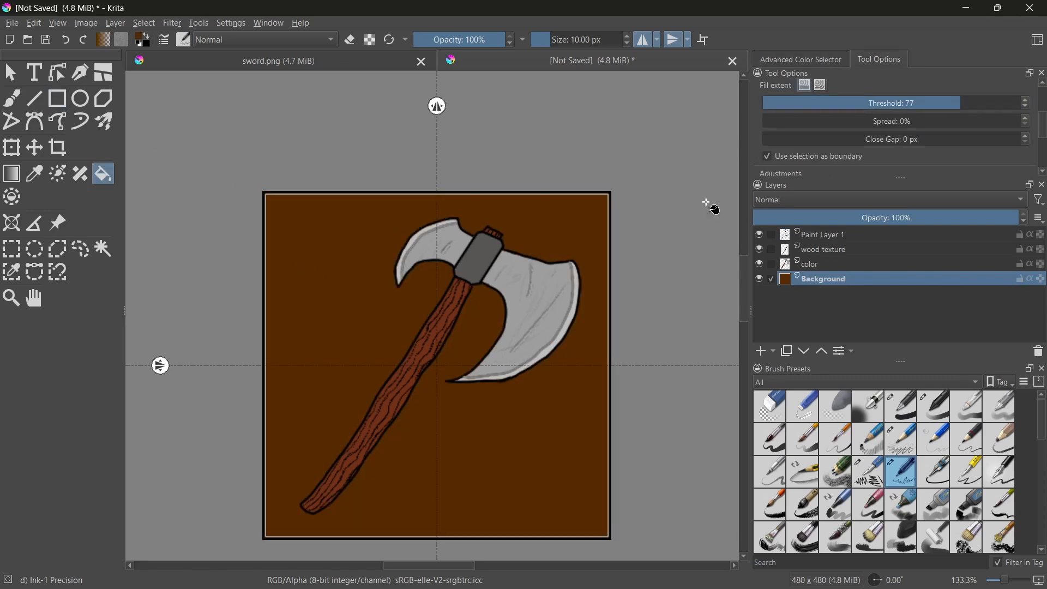
Undo the brown fill and refill the Background layer with a different threshold, checking the seam along the frame
scroll(416, 190, "up", 8)
key("ctrl+z")
left_click(792, 103)
left_click(864, 103)
scroll(588, 223, "down", 10)
scroll(894, 131, "up", 2)
scroll(681, 257, "up", 10)
Choose a near-black brown and draw a 20 px rectangular frame along the axe canvas edges on the Background layer
left_click(800, 59)
left_click(895, 91)
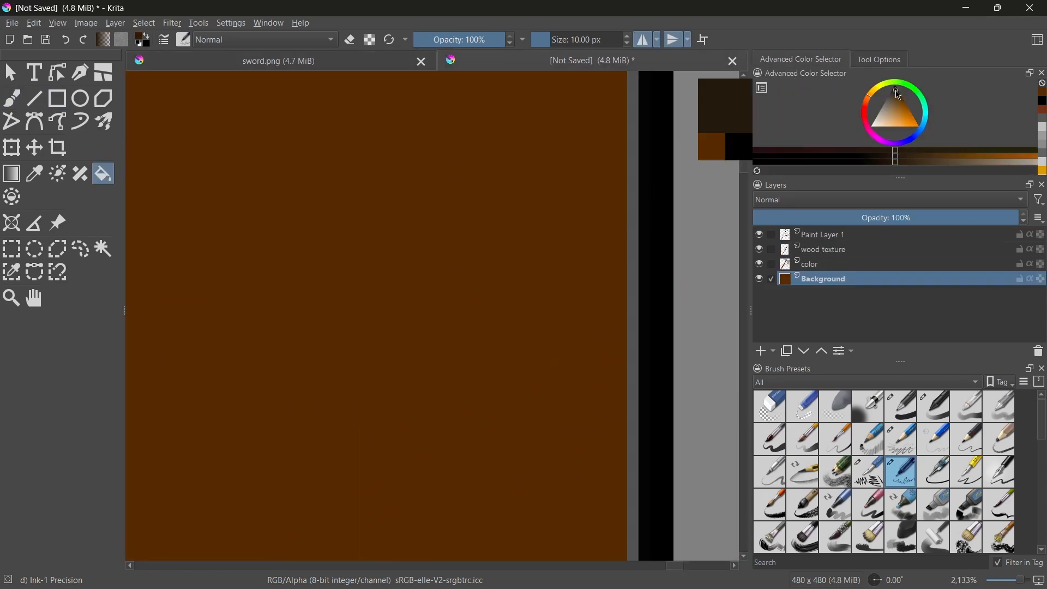
scroll(475, 272, "down", 10)
scroll(336, 273, "up", 3)
left_click(57, 99)
left_click_drag(251, 86, 687, 367)
left_click(642, 39)
left_click(672, 39)
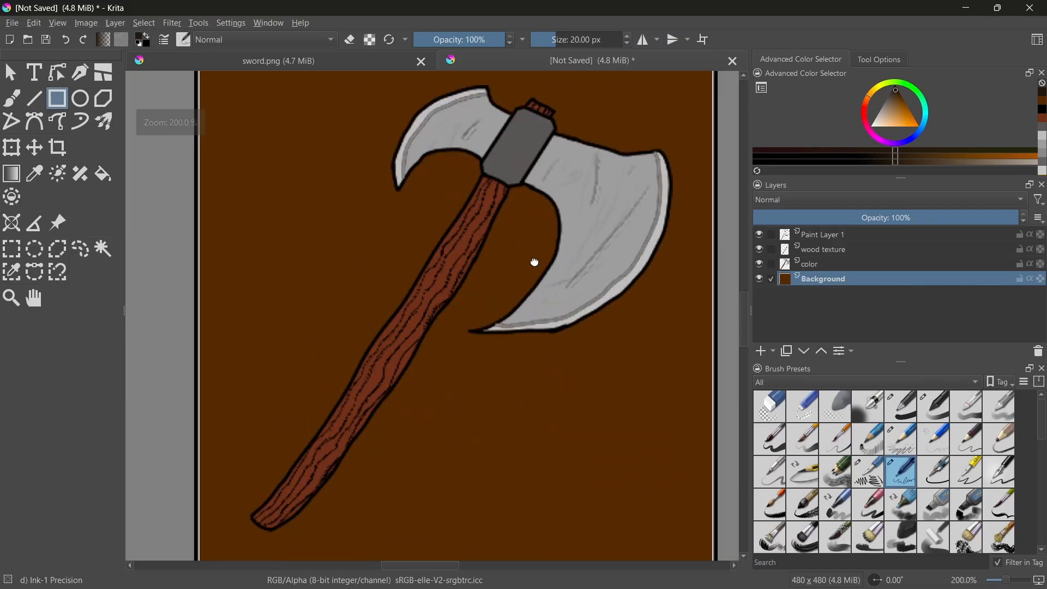
scroll(532, 262, "down", 1)
left_click_drag(305, 118, 653, 467)
mouse_move(653, 467)
left_mouse_down()
mouse_move(561, 413)
mouse_move(304, 119)
mouse_move(653, 467)
left_mouse_up()
left_click(643, 39)
left_click(671, 42)
Draw a matching frame along the canvas edges of sword.png, and turn off both mirror tools in the axe document
left_click(365, 61)
left_click(57, 99)
mouse_move(353, 122)
left_mouse_down()
mouse_move(696, 434)
mouse_move(699, 468)
left_mouse_up()
left_click(470, 62)
left_click(642, 39)
left_click(673, 40)
Try to erase the large blade's inner edge line on Paint Layer 1 with the Fill tool
left_click(823, 234)
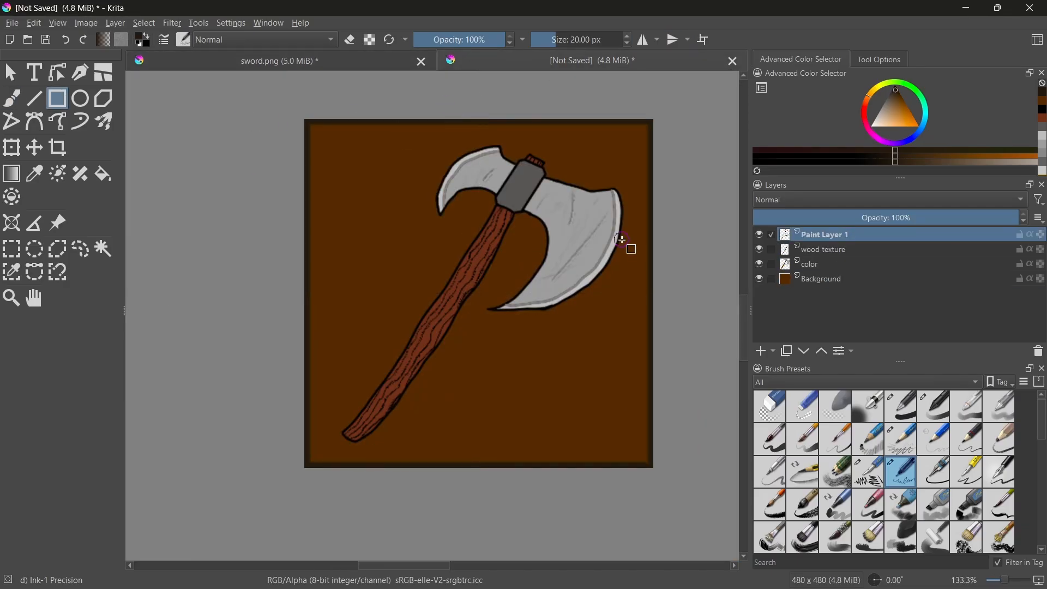
left_click(539, 39)
scroll(628, 218, "up", 3)
left_click(103, 173)
left_click(349, 39)
left_click(589, 218)
key("ctrl+z")
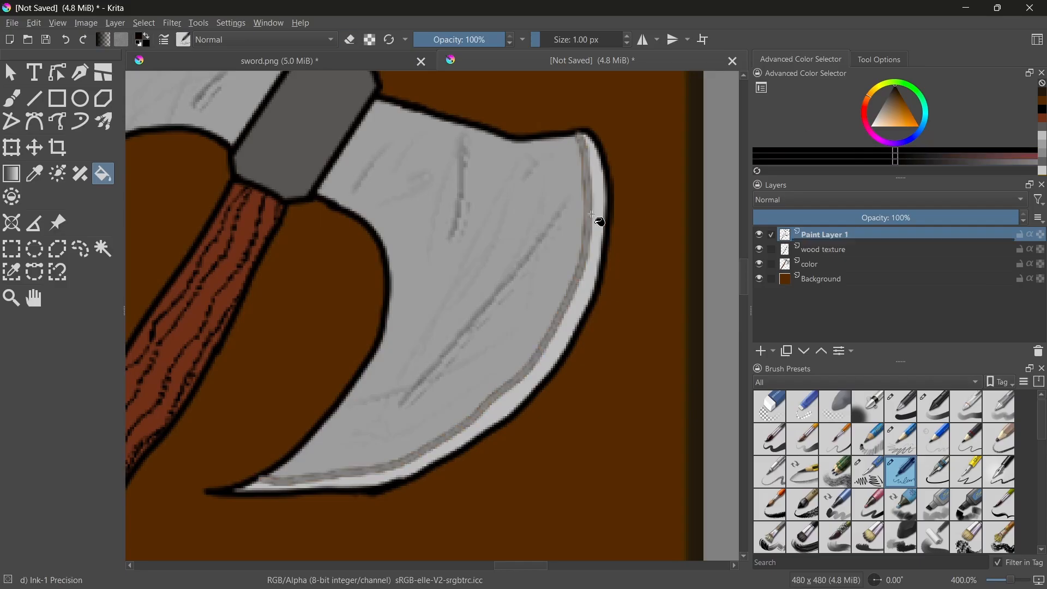
Hide the Background and color layers and erase the large blade's inner edge line on Paint Layer 1 with Basic-1 at 2 px
left_click(759, 278)
left_click(758, 279)
left_click(759, 279)
left_click(878, 59)
left_click(11, 98)
left_click(759, 263)
left_click_drag(584, 166, 584, 182)
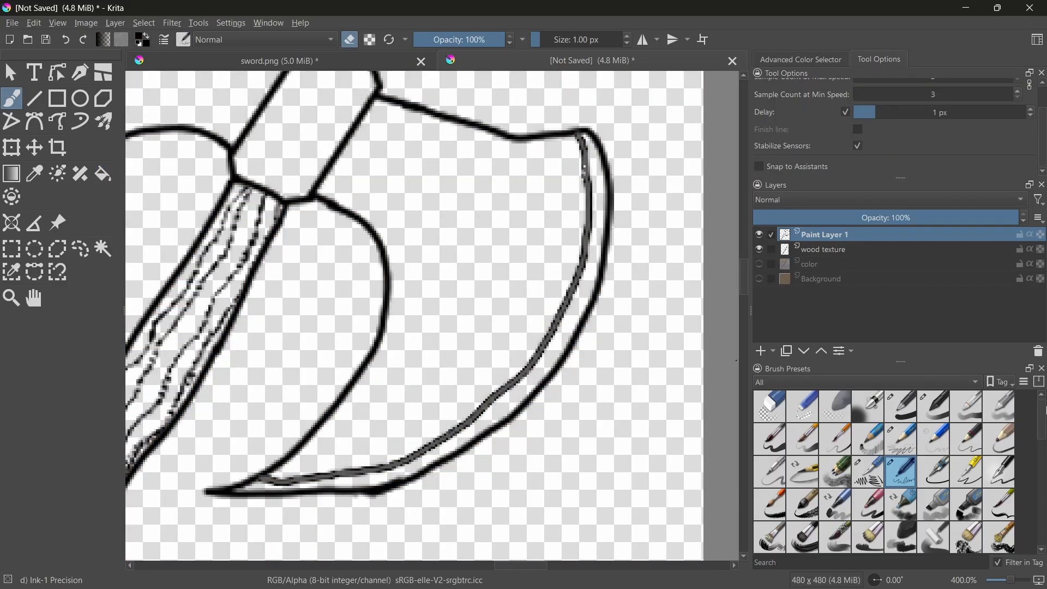
left_click(901, 406)
left_click(546, 44)
left_click(548, 44)
left_click_drag(582, 134, 486, 401)
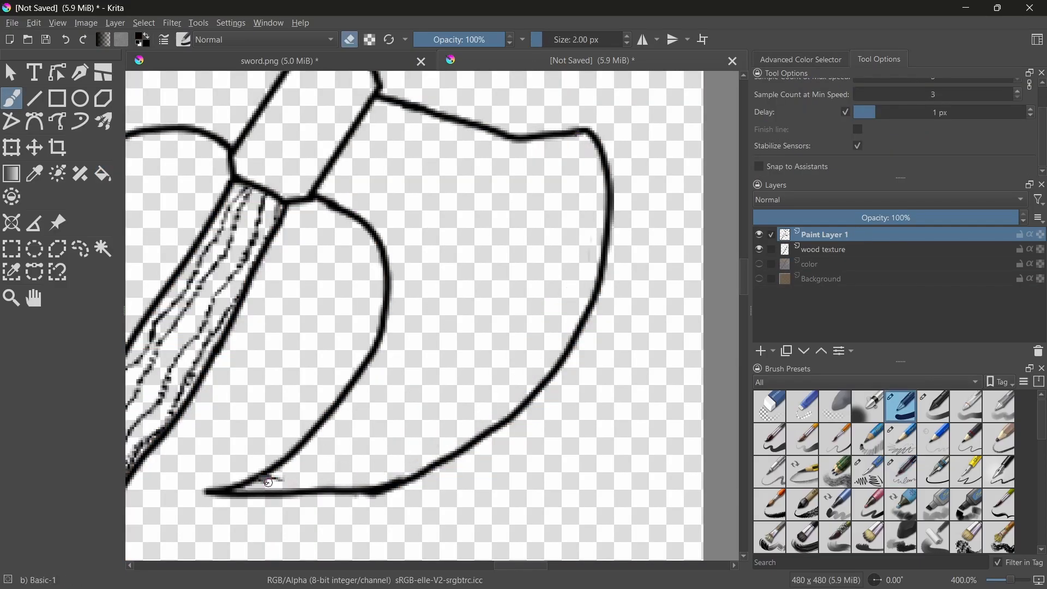
left_click_drag(268, 482, 279, 481)
Erase the small blade's inner edge line and draw new grey bevel lines inside its edges with Basic-1 at 1 px
left_click_drag(520, 566, 406, 566)
left_click_drag(744, 277, 743, 248)
left_click_drag(487, 135, 554, 115)
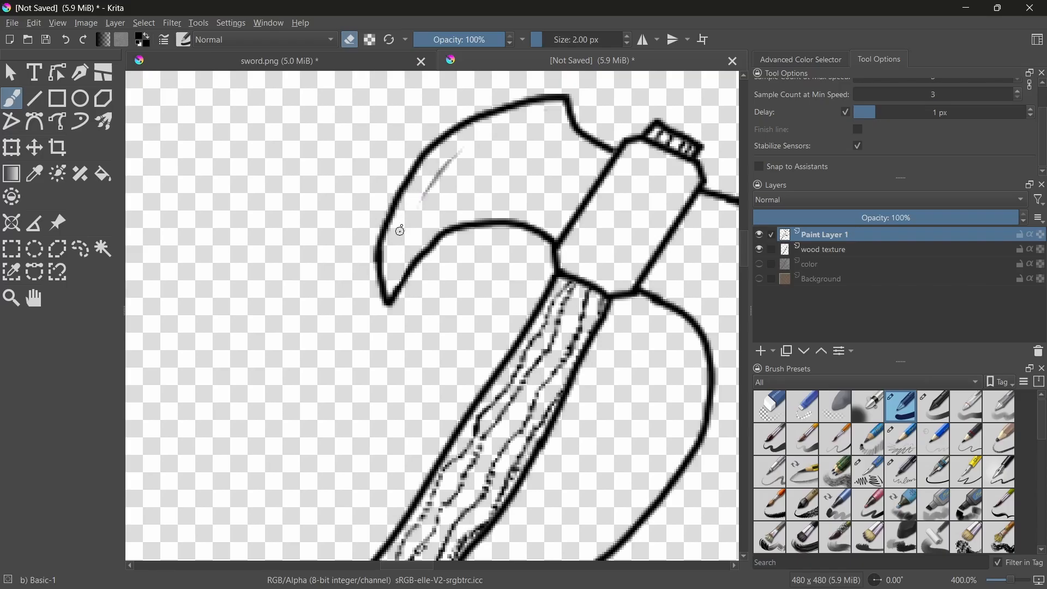
left_click(801, 59)
key("e")
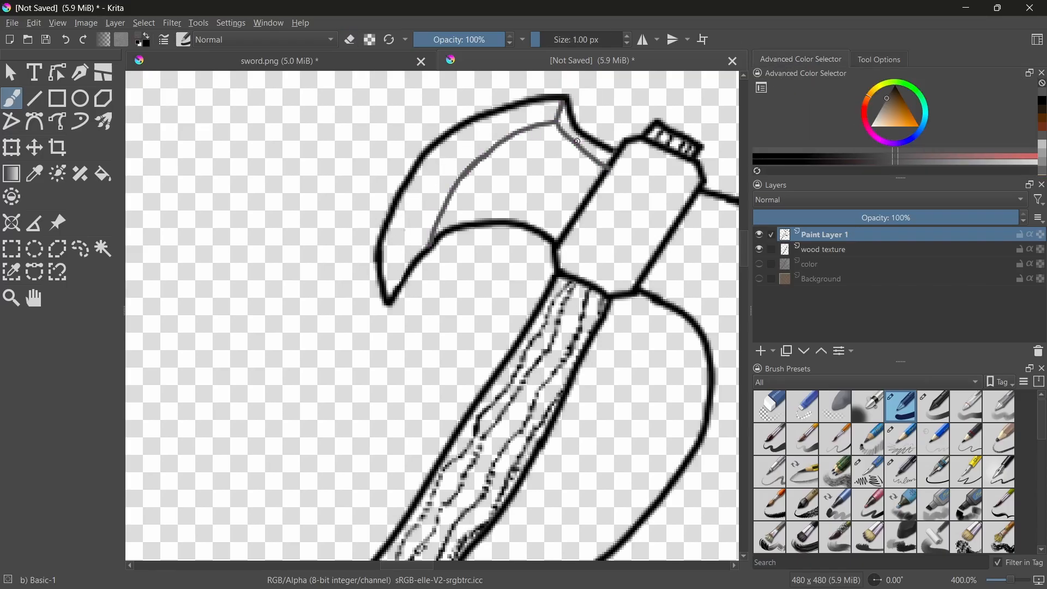
Draw grey bevel lines inside the large blade's upper and cutting edges with an 8 px stabilizer delay, and show the color layer
left_click_drag(407, 567, 505, 568)
mouse_move(744, 261)
left_mouse_down()
mouse_move(746, 289)
mouse_move(746, 270)
left_mouse_up()
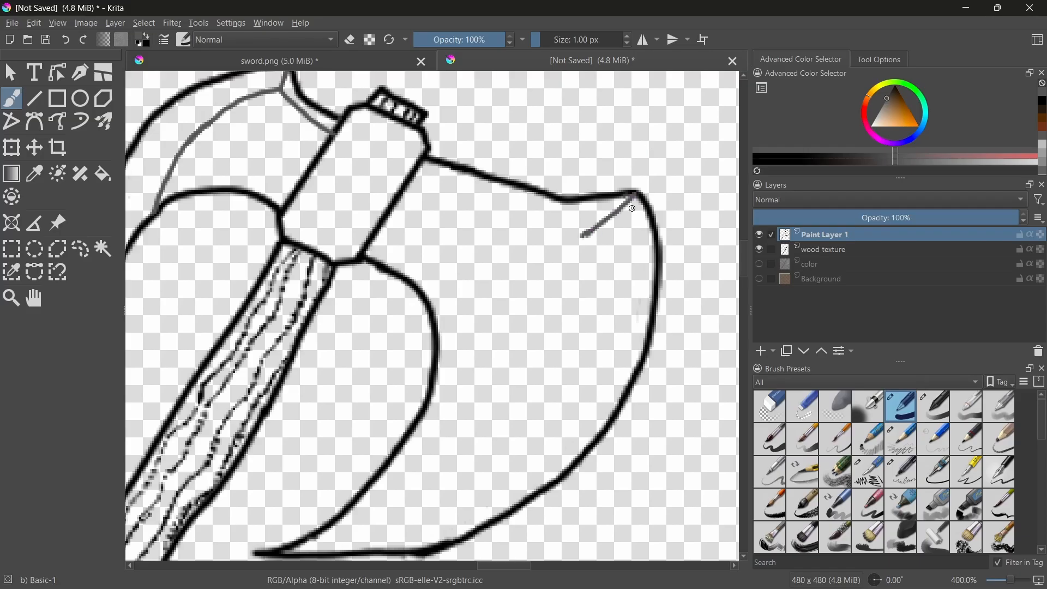
key("ctrl+z")
left_click(878, 59)
left_click(896, 112)
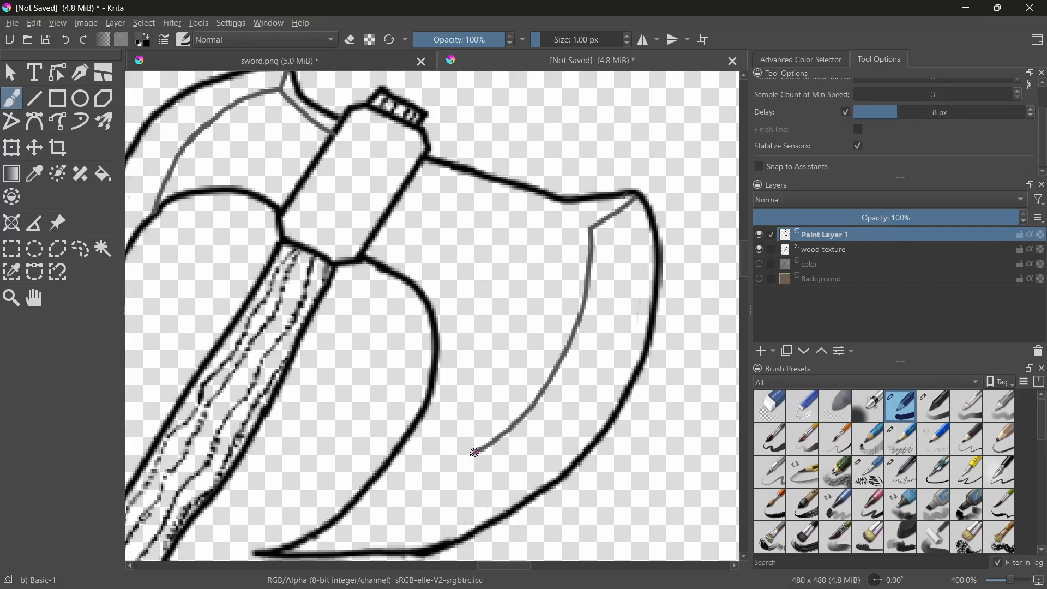
left_click(760, 264)
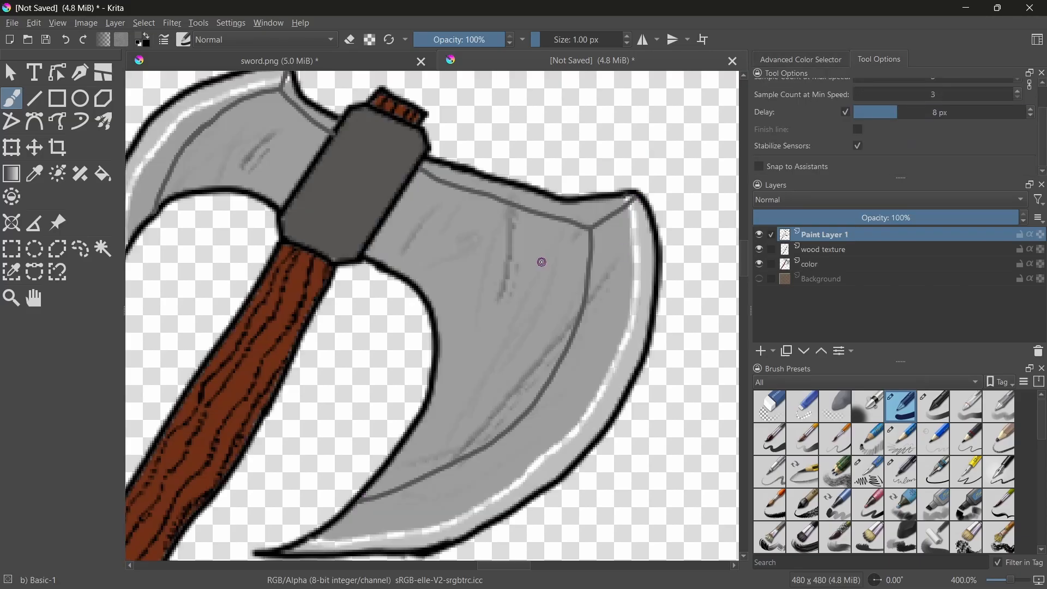
Select both bevel faces of the large blade and paint them light grey on the color layer with Basic-1 at 37.05 px
left_click(103, 249)
left_click(588, 398)
left_click(532, 200, "shift")
left_click(818, 264)
left_click(11, 98)
left_click(561, 40)
mouse_move(621, 213)
left_mouse_down()
mouse_move(580, 428)
mouse_move(305, 547)
left_mouse_up()
Try to select the small blade's bevel face on Paint Layer 1 by contiguous selection at threshold 82
left_click(822, 234)
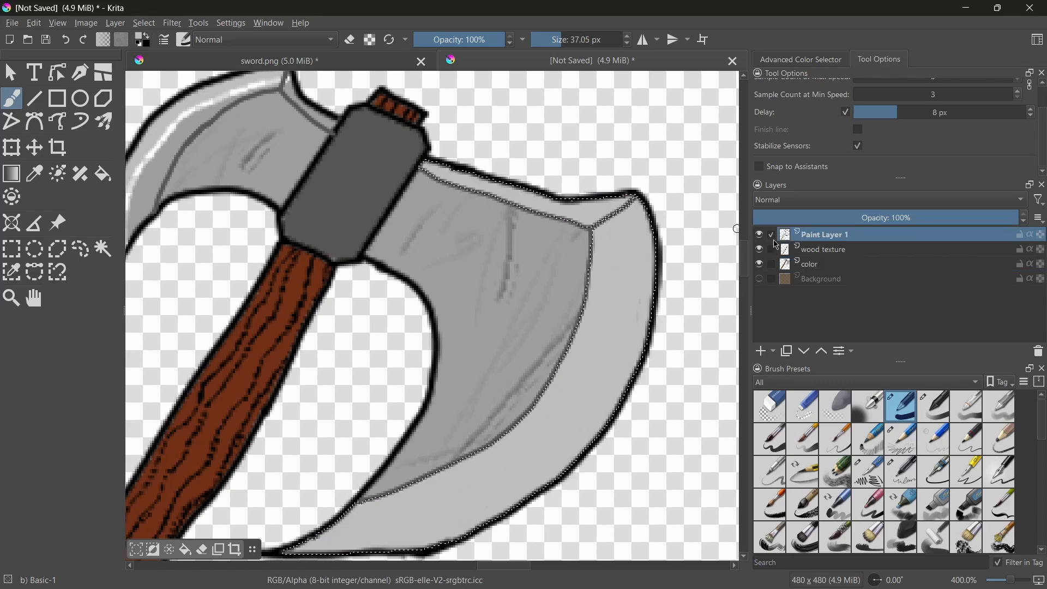
left_click(103, 250)
left_click(164, 163, "shift")
left_click(12, 98)
left_click(103, 249)
key("ctrl+z")
left_click(759, 264)
left_click(760, 264)
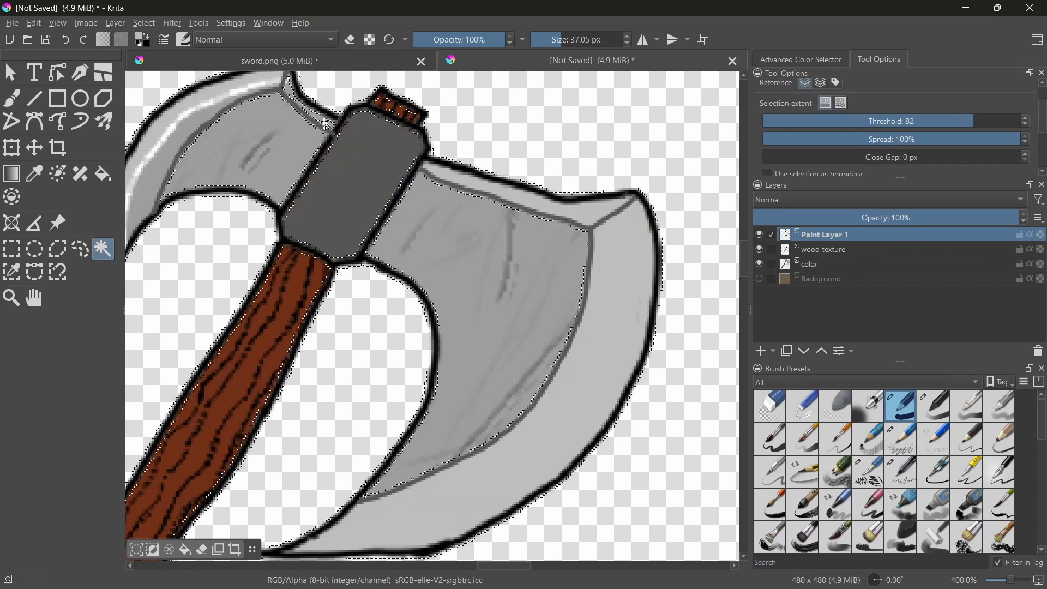
Select both bevel faces of the small blade at threshold 58 and paint them light grey on the color layer
left_click(306, 109)
scroll(297, 98, "up", 4)
left_click(911, 121)
left_click(468, 308)
left_click(288, 183, "shift")
scroll(288, 183, "down", 5)
left_click(818, 263)
left_click(11, 98)
left_click_drag(316, 197, 227, 247)
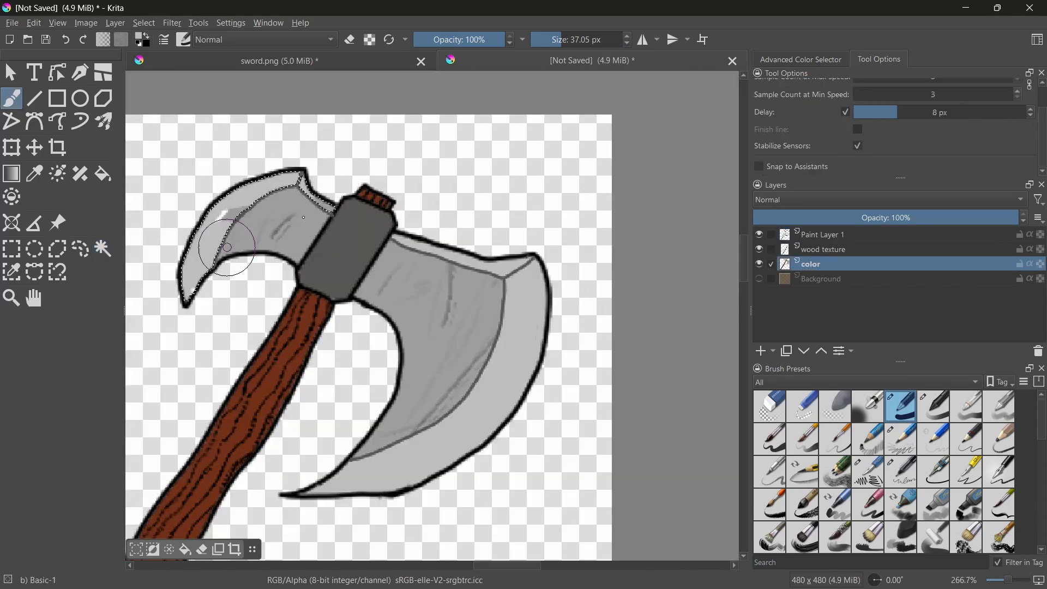
Clear the selection and cut a small rectangular nick out of the large blade's cutting edge on Paint Layer 1 and the color layer
left_click(822, 235)
left_click(103, 249)
key("ctrl+shift+a")
left_click(11, 98)
left_click(537, 39)
left_click(11, 249)
scroll(436, 539, "up", 3)
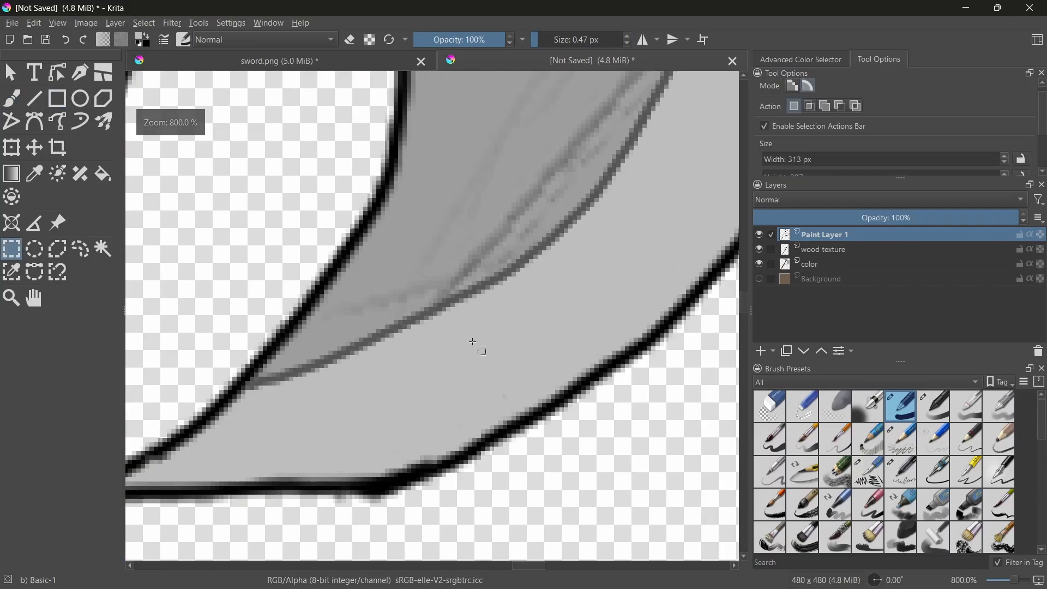
left_click_drag(541, 344, 467, 270)
left_click_drag(453, 378, 515, 330)
key("Delete")
left_click(810, 264)
key("Delete")
Outline the blade nick in black with Basic-1 at 1 px and no stabilizer delay, and clear the selection
left_click(11, 98)
left_click(540, 40)
left_click(778, 61)
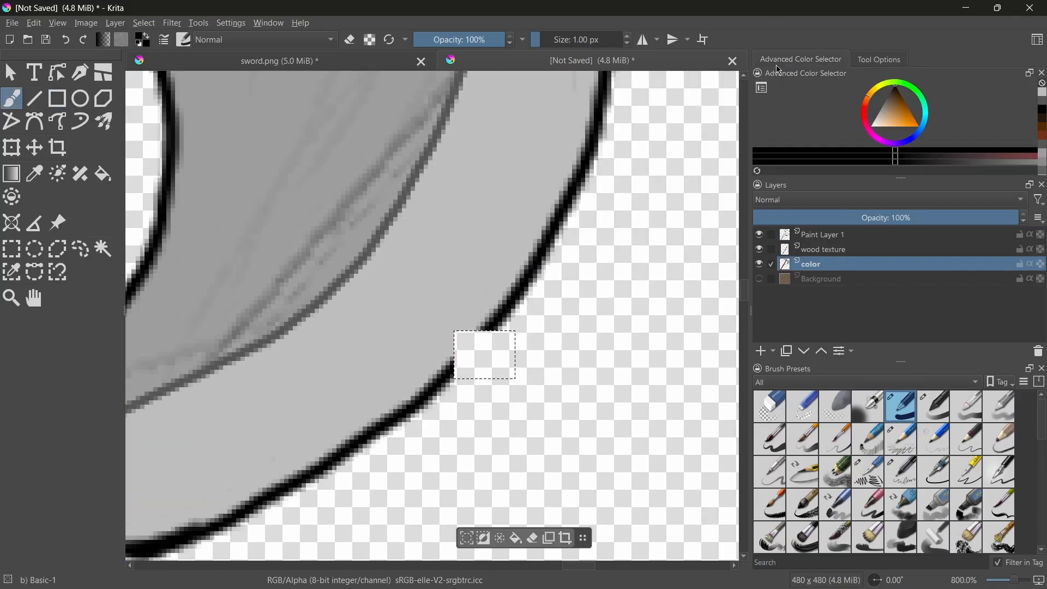
left_click(879, 59)
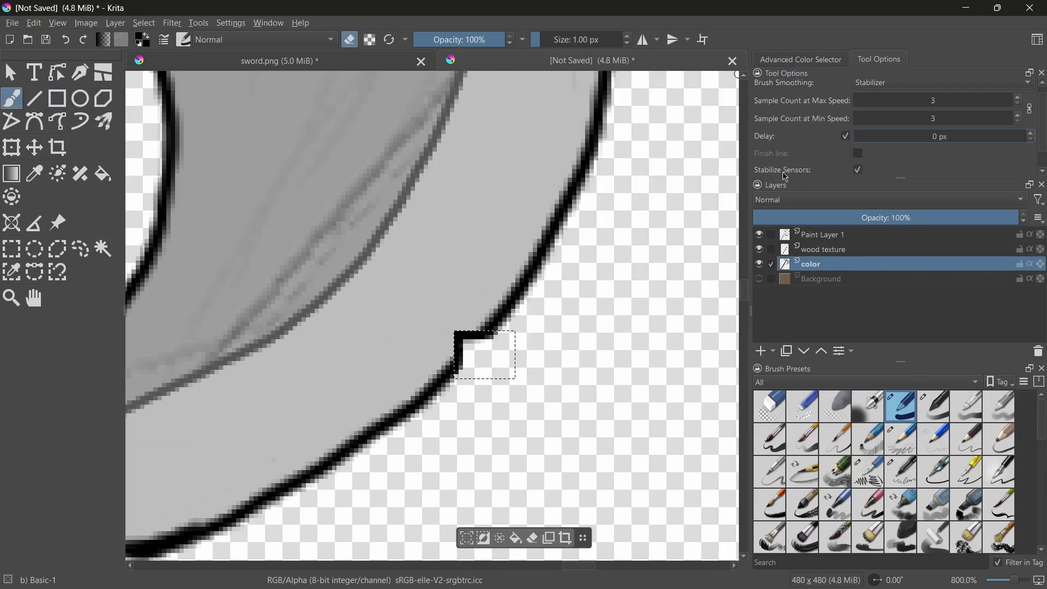
key("ctrl+shift+a")
Show the Background layer again and toggle the color layer's visibility to check the whole axe
left_click(103, 249)
scroll(586, 285, "down", 4)
middle_click_drag(432, 258, 474, 258)
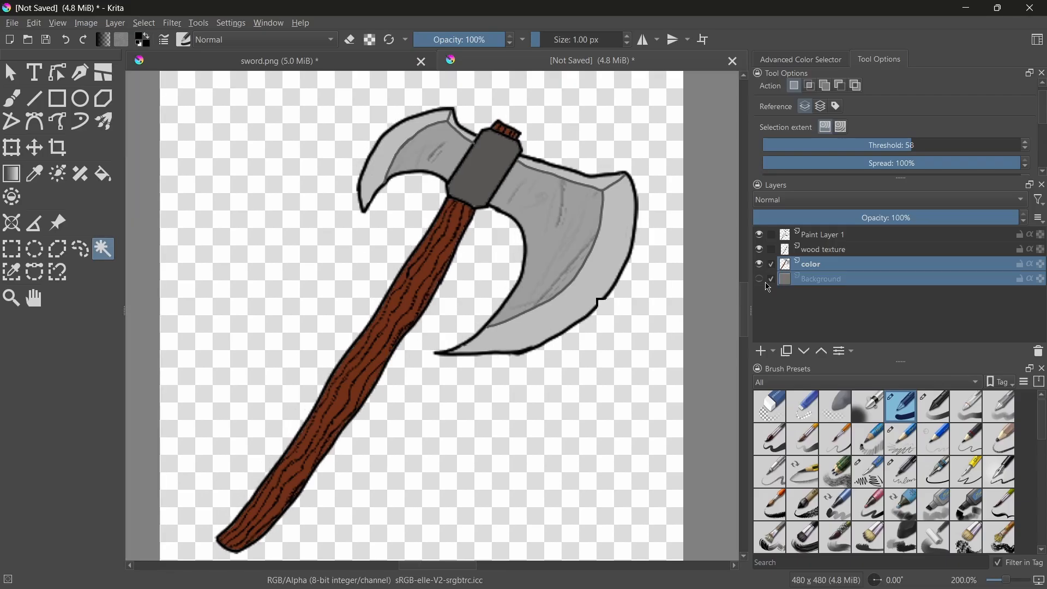
left_click(761, 279)
left_click(762, 264)
left_click(761, 265)
Choose black and redraw the rectangular frames around the sword.png and axe canvases
left_click(103, 174)
left_click(800, 59)
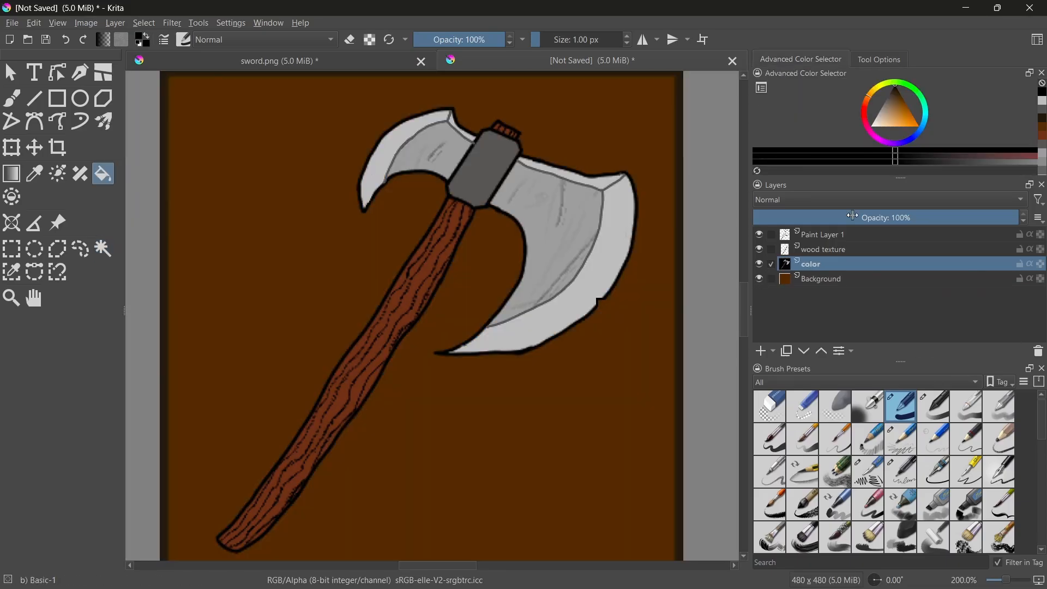
left_click(280, 61)
left_click(57, 99)
left_click(591, 61)
Fill the background inside the axe frame with dark brown at threshold 100, and lower the fill threshold in sword.png
left_click(103, 173)
left_click(493, 242)
left_click(878, 59)
scroll(850, 172, "down", 1)
left_click(492, 242)
left_click(280, 60)
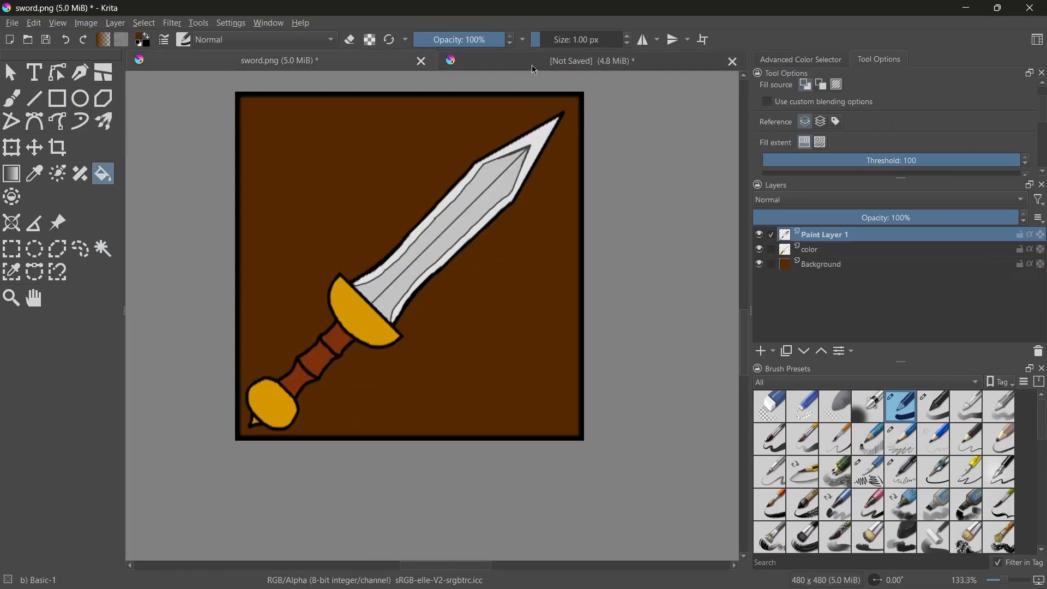
left_click_drag(864, 160, 763, 160)
Return to the axe document and save it as axe.png
left_click(592, 61)
key("ctrl+s")
left_click(11, 98)
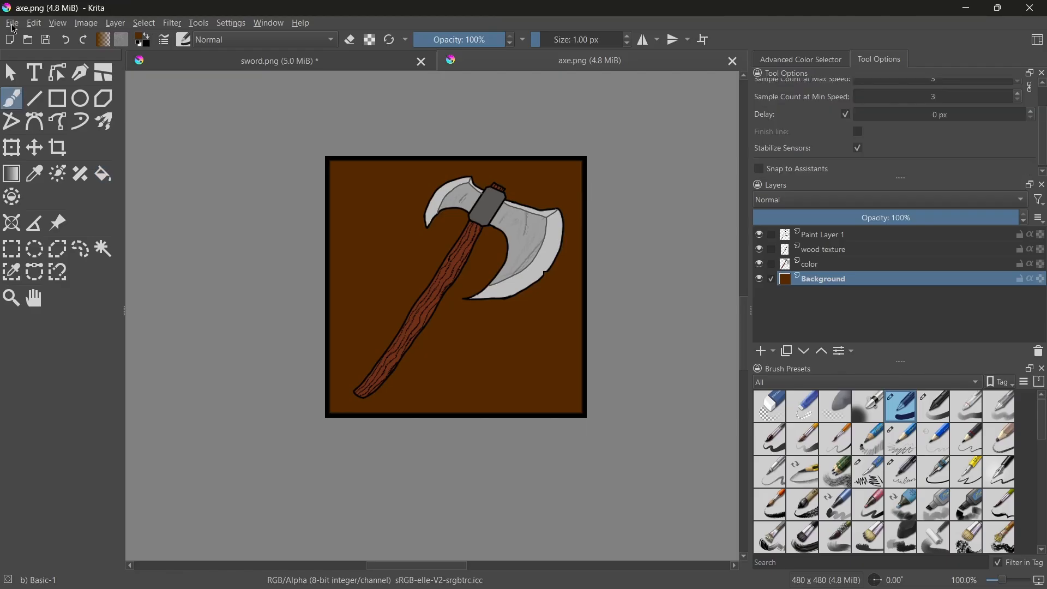
Create a new 480 x 480 document and outline a narrow slanted bar in black with Basic-1 at 1 px and an 8 px stabilizer delay
key("ctrl+n")
key("Return")
left_click(800, 59)
left_click(894, 85)
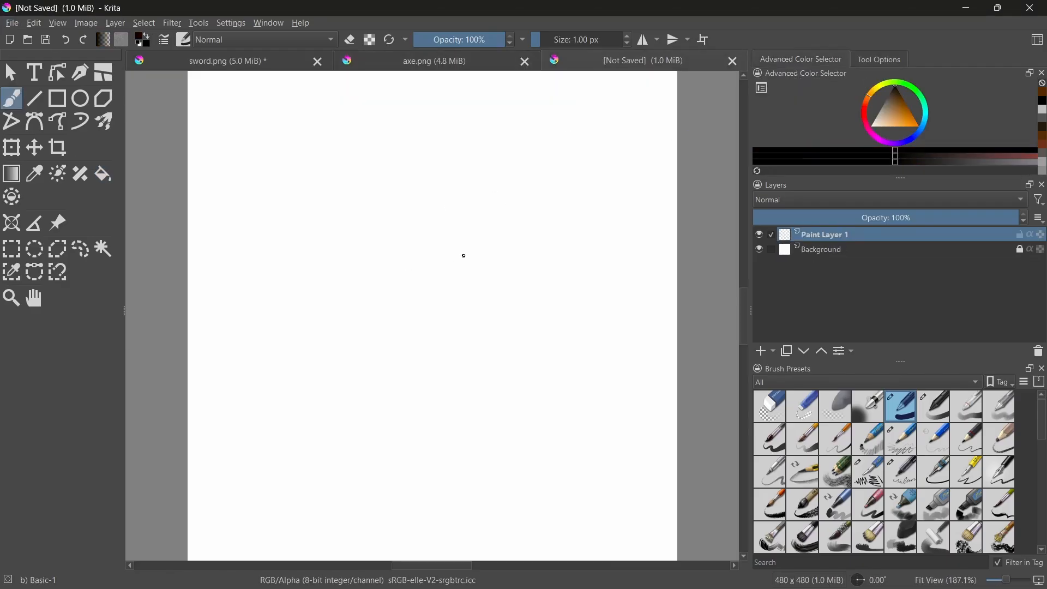
left_click(870, 59)
left_click_drag(382, 352, 472, 182)
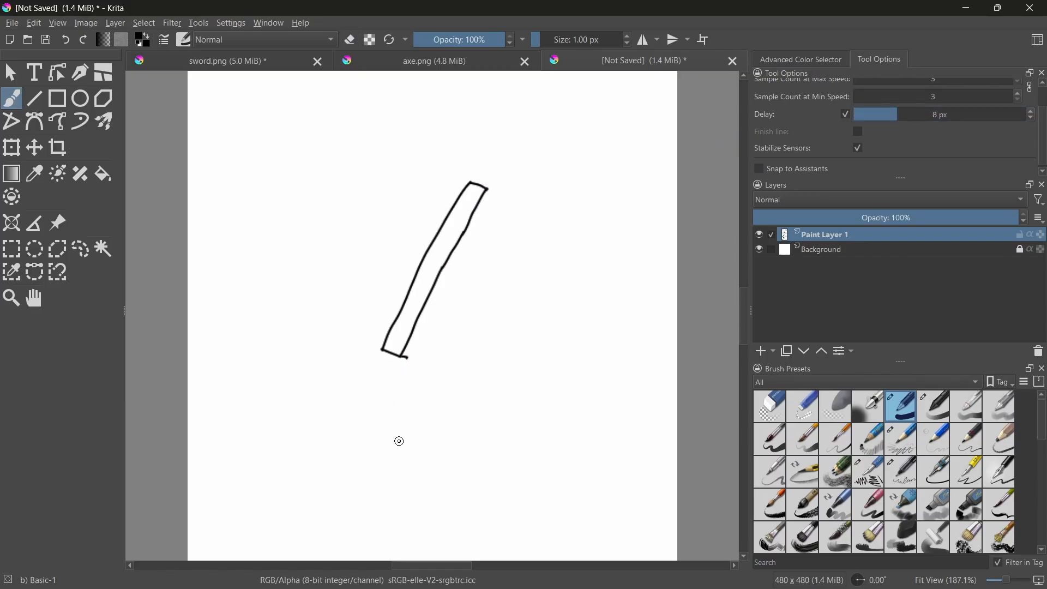
Erase the freehand slanted bar and redraw it as a longer slanted grip with straight black lines at 1 px
key("e")
left_click(579, 39)
left_click_drag(478, 187, 394, 353)
left_click(34, 99)
left_click(539, 39)
key("e")
mouse_move(470, 182)
left_mouse_down()
mouse_move(392, 346)
mouse_move(472, 195)
left_mouse_up()
left_click_drag(403, 345, 401, 349)
key("ctrl+z")
scroll(442, 249, "up", 4)
mouse_move(520, 98)
left_mouse_down()
mouse_move(518, 124)
mouse_move(320, 528)
left_mouse_up()
left_click_drag(321, 529, 303, 515)
Trim the overshooting line ends of the grip and close its outline with a straight line
key("b")
key("e")
left_click(522, 103)
middle_click_drag(650, 283, 732, 67)
left_click(34, 99)
left_click(349, 40)
left_click_drag(366, 292, 418, 321)
middle_click_drag(433, 361, 550, 262)
scroll(551, 263, "down", 2)
Outline a narrow straight shaft extending from the grip's upper end and erase stray marks where they meet
left_click_drag(540, 241, 476, 360)
key("b")
key("e")
scroll(478, 365, "up", 3)
left_click(472, 359)
middle_click_drag(482, 348, 482, 554)
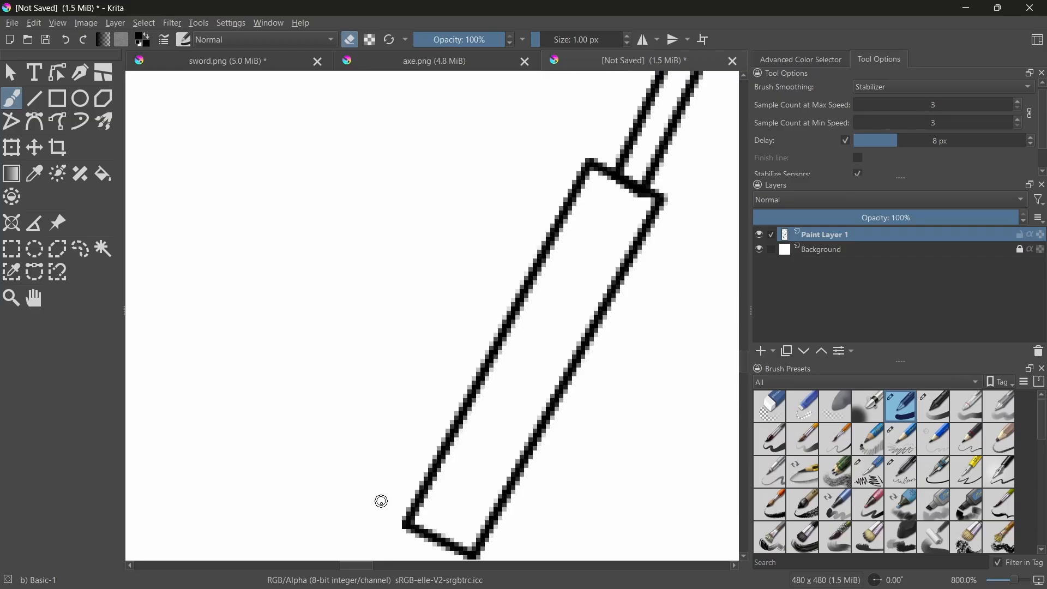
Select the narrow shaft with a freehand selection, rotate it slightly to line up with the grip, and deselect
scroll(410, 429, "down", 4)
scroll(524, 348, "up", 3)
mouse_move(485, 365)
middle_mouse_down()
mouse_move(523, 348)
mouse_move(475, 401)
middle_mouse_up()
scroll(475, 400, "down", 1)
key("l")
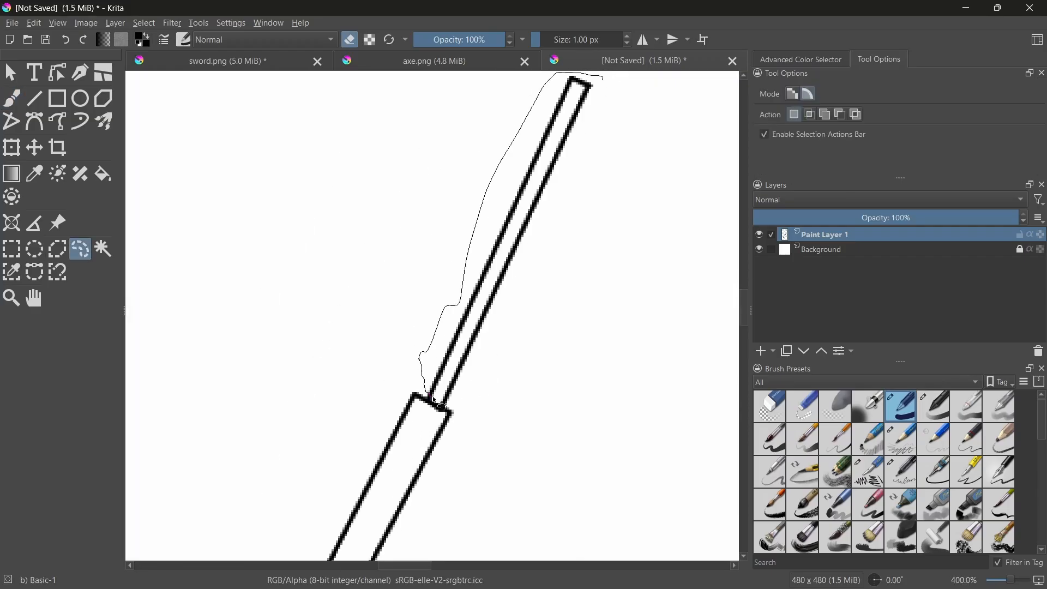
left_click_drag(432, 398, 601, 82)
key("t")
key("ctrl+t")
left_click_drag(359, 253, 360, 249)
left_click_drag(500, 258, 507, 266)
left_click_drag(644, 262, 643, 268)
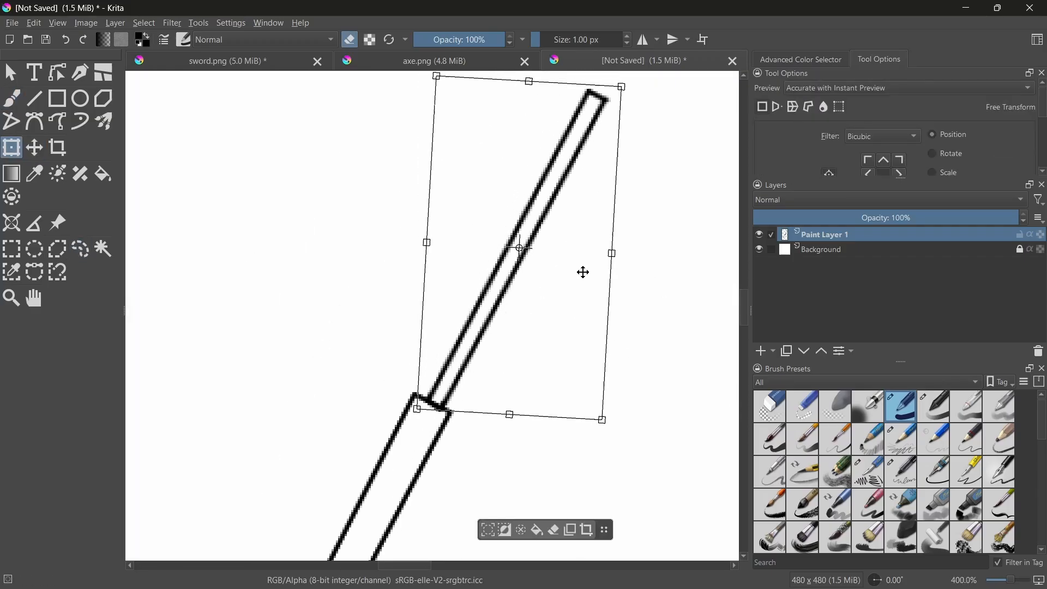
scroll(643, 270, "down", 1)
right_click(643, 270)
left_click(103, 249)
right_click(262, 258)
left_click(293, 292)
left_click(12, 98)
Outline a thin curved strip beside the shaft's upper end and place a copy of it on the shaft's other side
scroll(517, 377, "up", 6)
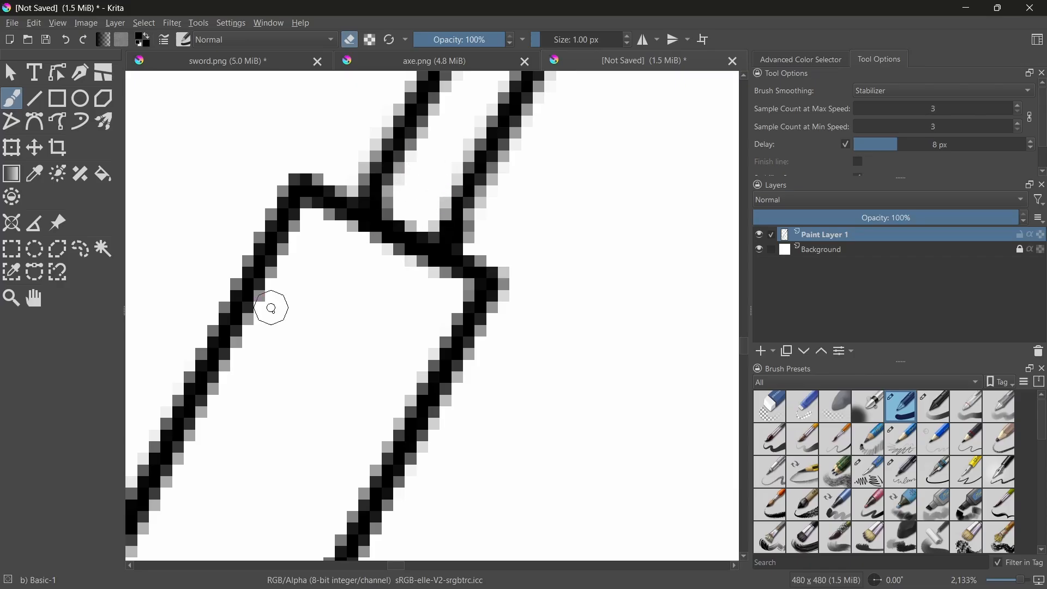
scroll(507, 238, "down", 3)
scroll(175, 196, "down", 3)
scroll(425, 169, "up", 1)
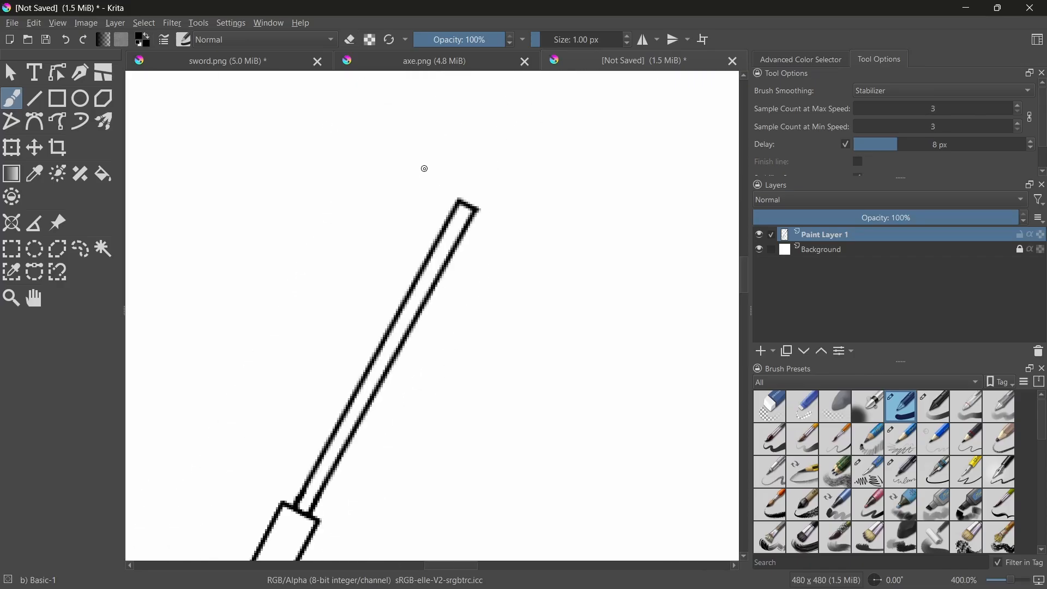
left_click(80, 249)
mouse_move(423, 161)
left_mouse_down()
mouse_move(435, 239)
mouse_move(430, 166)
left_mouse_up()
key("ctrl+c")
key("ctrl+v")
key("t")
left_click_drag(406, 227, 491, 267)
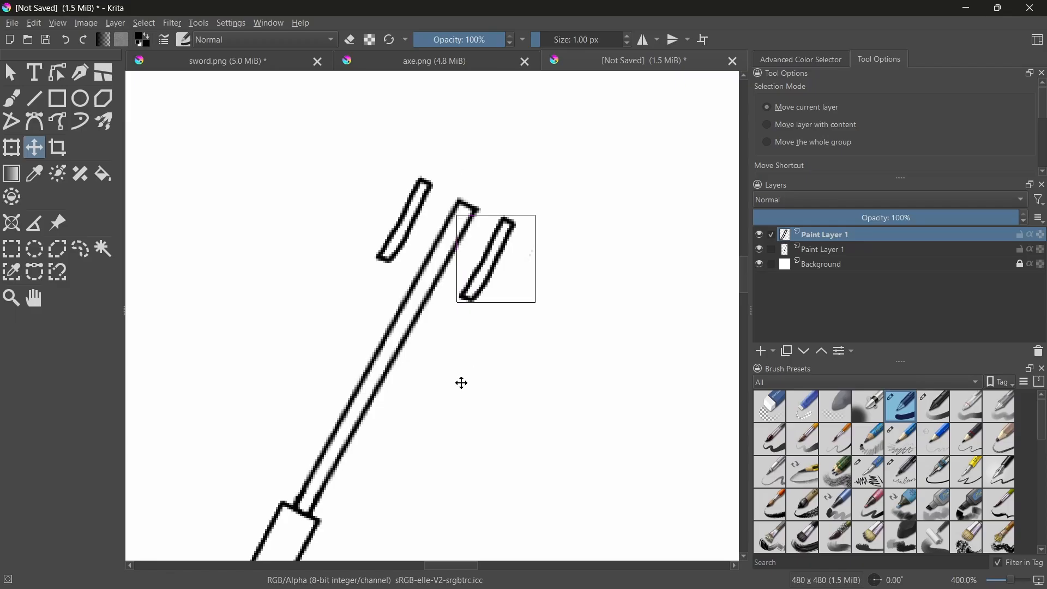
Merge the copied strip into the drawing layer below and name the merged layer Paint Layer 1
key("b")
key("ctrl+e")
key("BackSpace")
key("BackSpace")
key("BackSpace")
key("BackSpace")
key("BackSpace")
key("BackSpace")
key("BackSpace")
key("Return")
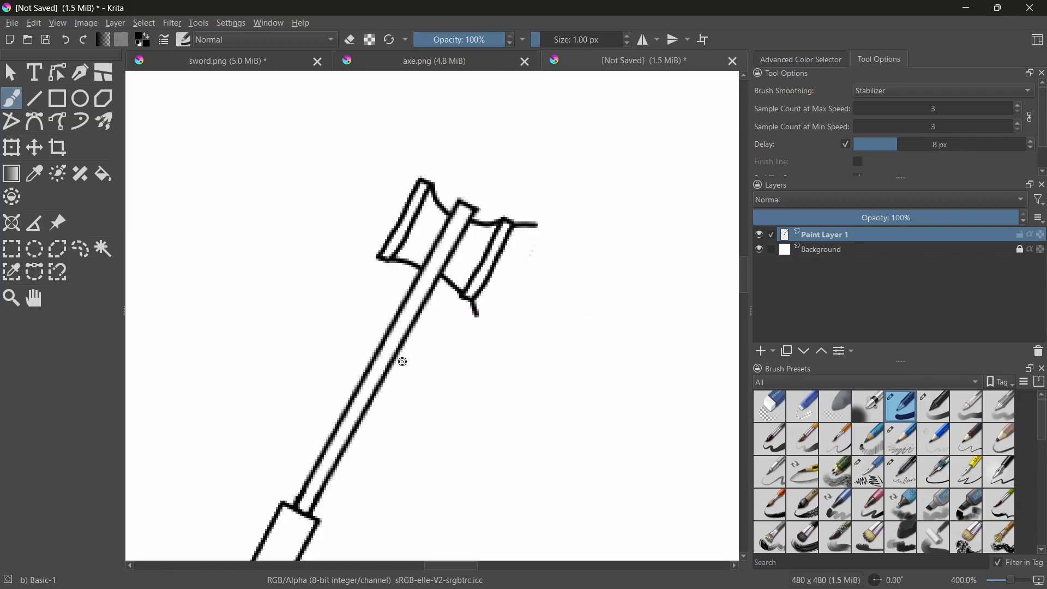
Outline a hammer block with cut corners beyond the right-hand strip and copy the block onto a new layer
key("v")
mouse_move(476, 315)
left_mouse_down()
mouse_move(561, 351)
mouse_move(549, 345)
mouse_move(603, 266)
mouse_move(537, 223)
mouse_move(533, 206)
left_mouse_up()
key("ctrl+z")
key("b")
left_click(87, 250)
key("ctrl+c")
key("ctrl+v")
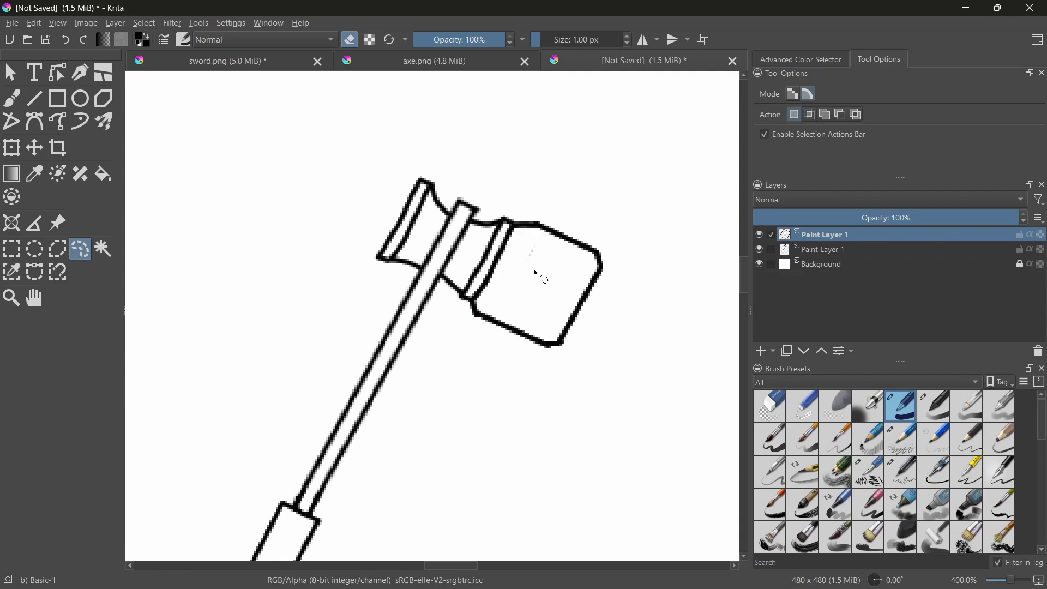
Move and rotate the copied block against the left-hand strip, and erase the original block from the lower drawing layer
key("ctrl+t")
left_click_drag(539, 276, 360, 191)
left_click_drag(438, 257, 275, 139)
left_click_drag(425, 134, 448, 108)
left_click_drag(394, 266, 381, 258)
left_click(834, 250)
key("b")
left_click(549, 40)
left_click_drag(599, 255, 474, 306)
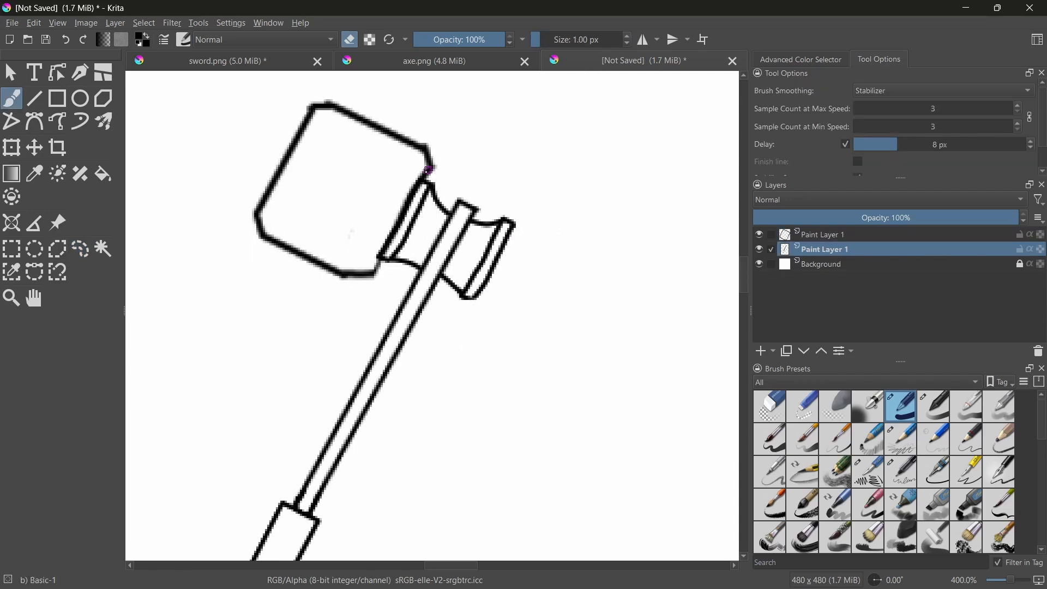
Duplicate the block layer, rotate the copy half a turn, and place it against the right-hand strip
left_click(834, 235)
key("ctrl+j")
key("ctrl+t")
left_click_drag(294, 211, 479, 285)
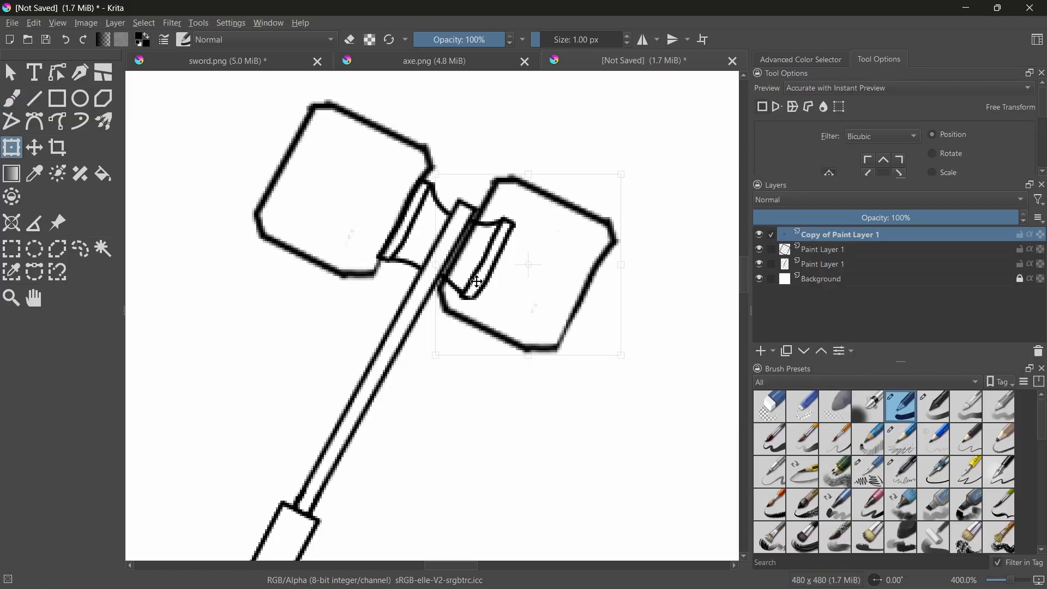
left_click_drag(635, 374, 428, 164)
left_click_drag(526, 266, 547, 289)
Merge both hammer block layers and the handle drawing into a single layer
key("b")
left_click(839, 264, "shift")
right_click(841, 266)
left_click(888, 396)
Reinforce the inner edges of both hammer blocks and draw continuous curved edges across the neck between them in black
left_click_drag(512, 226, 476, 291)
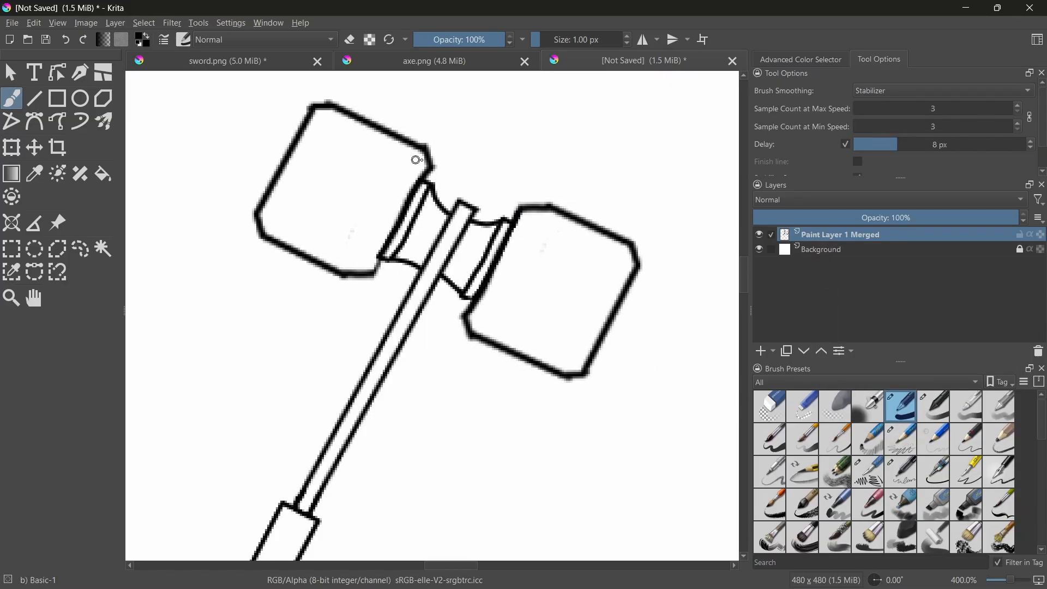
left_click_drag(423, 182, 374, 276)
scroll(476, 298, "down", 2)
scroll(385, 259, "up", 6)
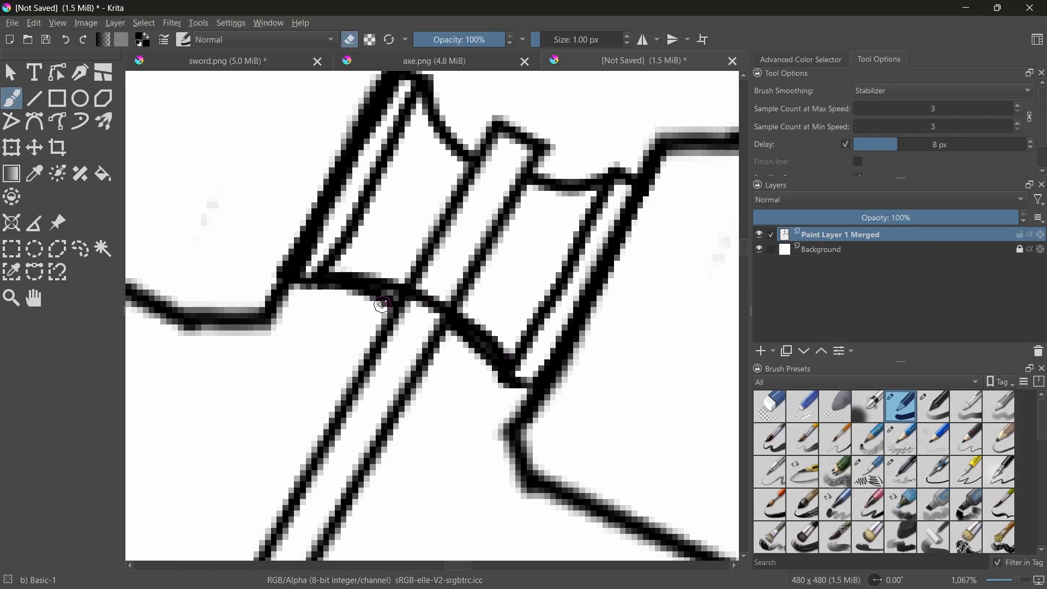
left_click_drag(470, 329, 511, 359)
left_click_drag(431, 87, 603, 184)
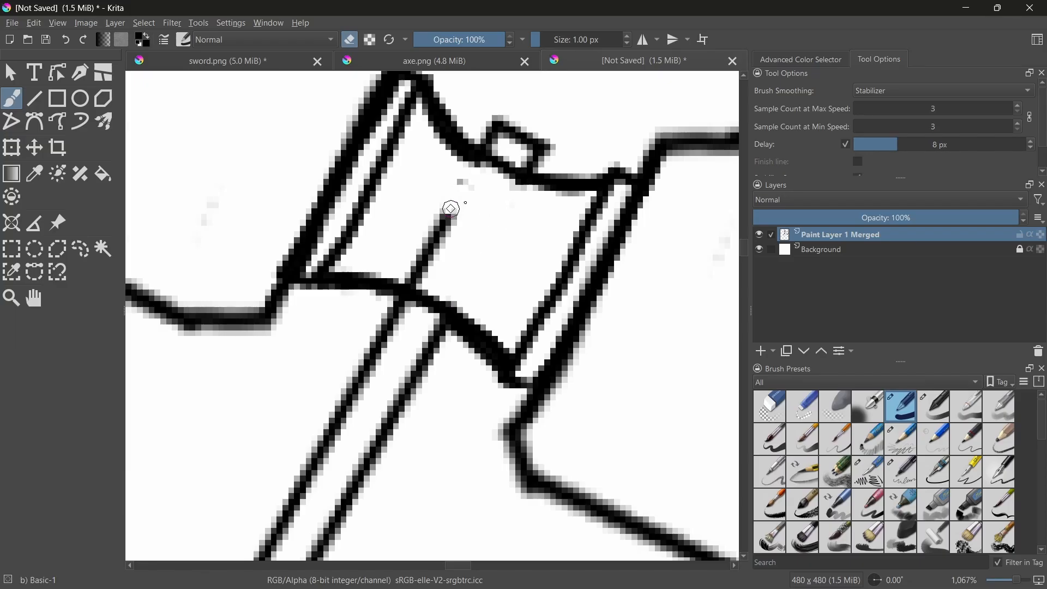
Undo the last strokes and erase the shaft lines inside the hammer's neck with an adjusted eraser size
key("ctrl+z")
key("ctrl+z")
left_click_drag(461, 301, 472, 301, "shift")
mouse_move(435, 246)
left_mouse_down()
mouse_move(463, 189)
mouse_move(441, 141)
left_mouse_up()
left_click_drag(508, 201, 477, 264)
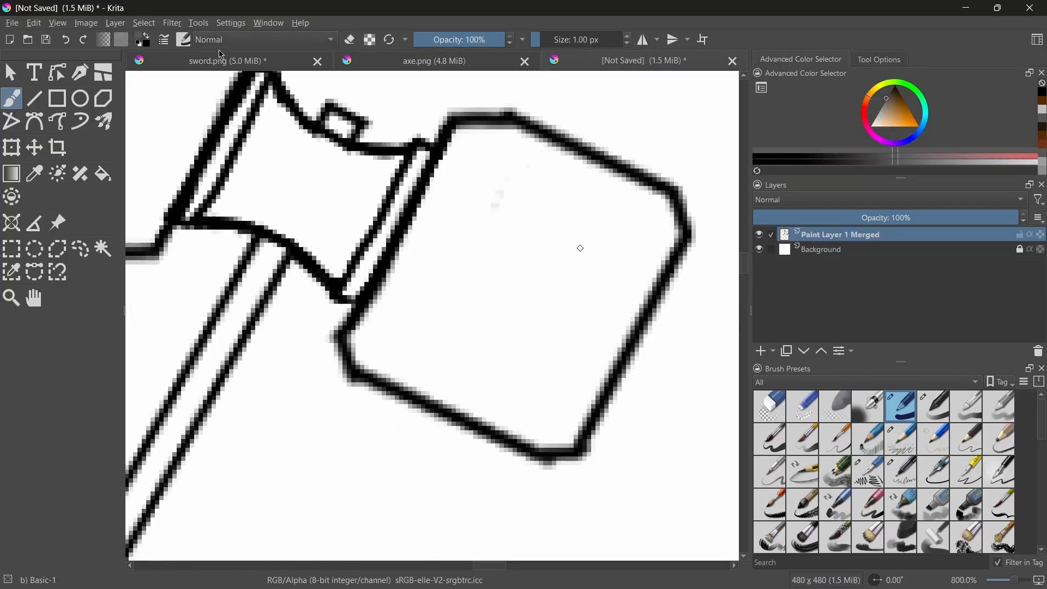
Draw a grey bevel outline with corner facets inside the right hammer block and fit a transformed copy into the left block
mouse_move(472, 145)
left_mouse_down()
mouse_move(382, 336)
mouse_move(542, 430)
mouse_move(646, 237)
left_mouse_up()
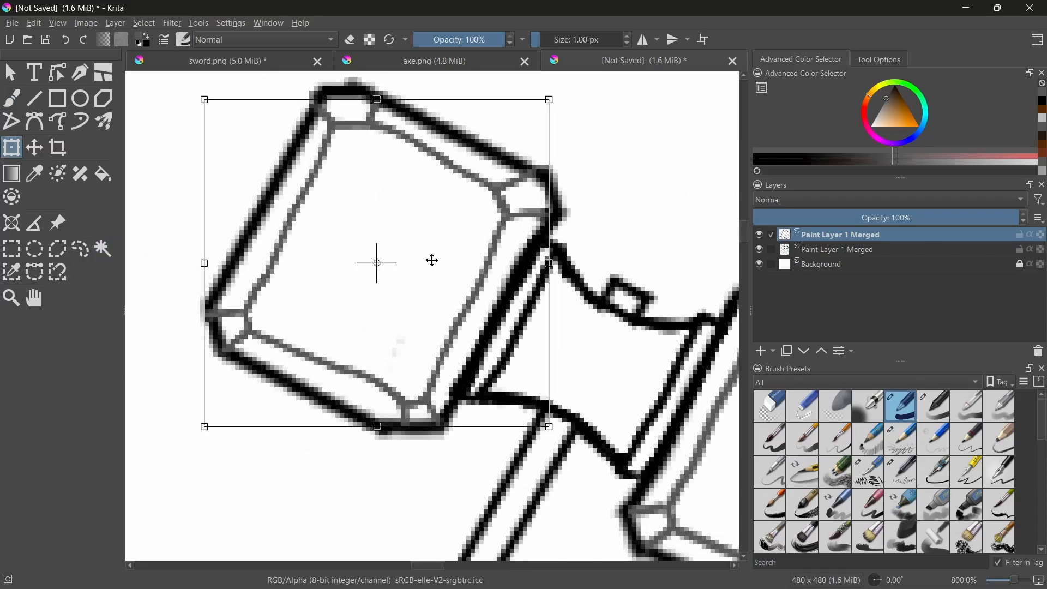
right_click(158, 203)
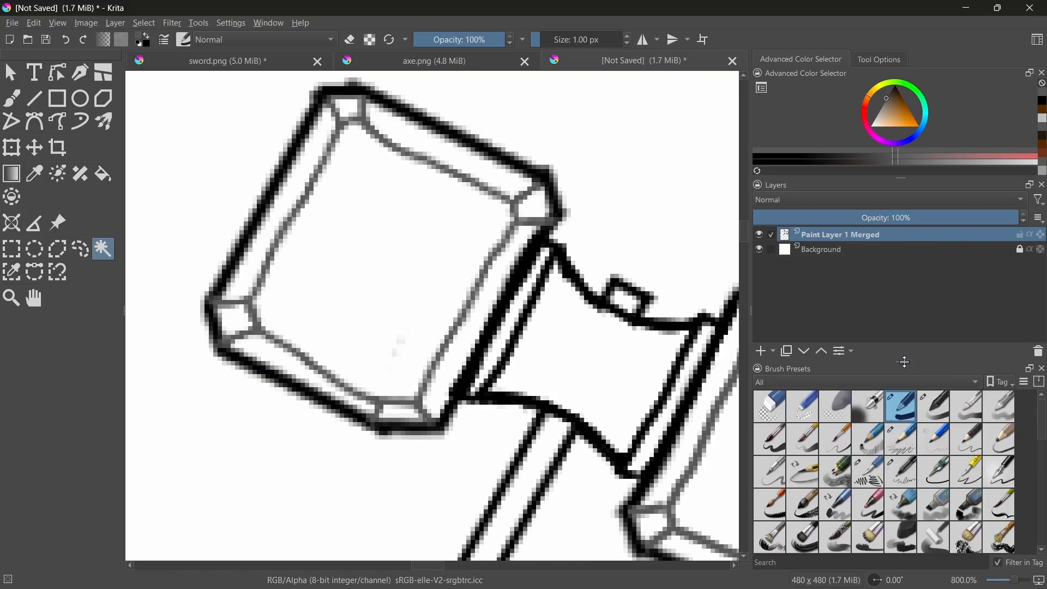
Select the grip with a polygonal selection, scale it down slightly, and deselect
scroll(410, 401, "down", 3)
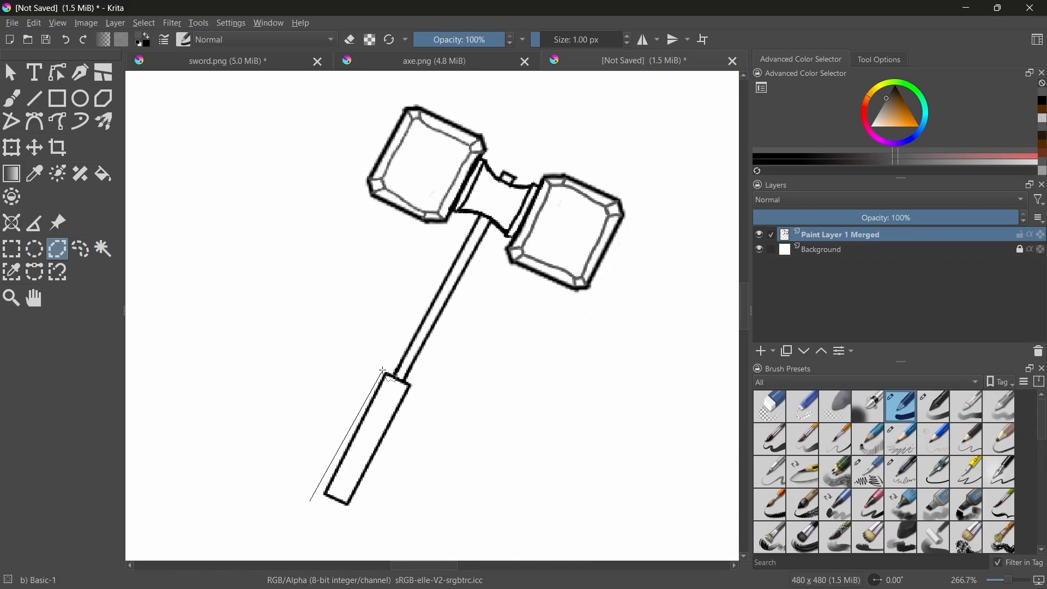
key("ctrl+t")
key("Return")
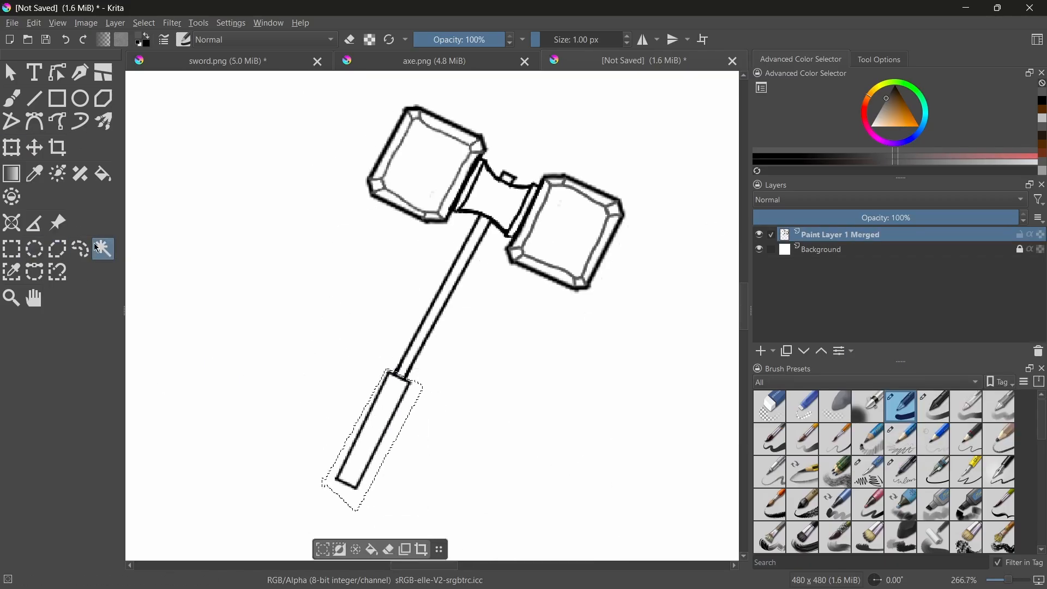
key("ctrl+shift+a")
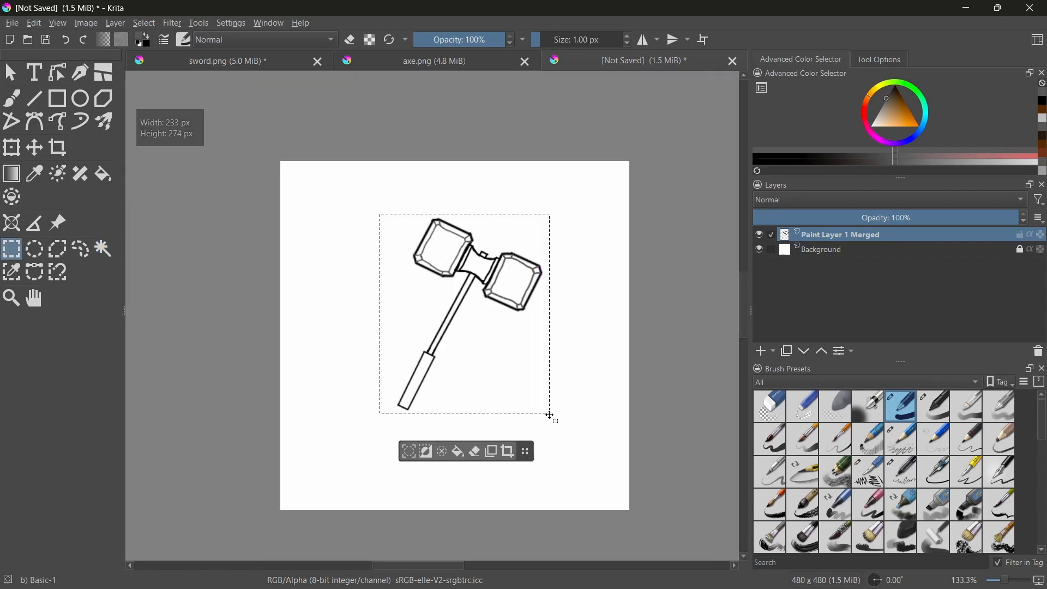
Enlarge the selected hammer until it nearly fills the canvas height, reposition it near the centre, and deselect
left_click(11, 147)
left_click_drag(549, 412, 615, 496)
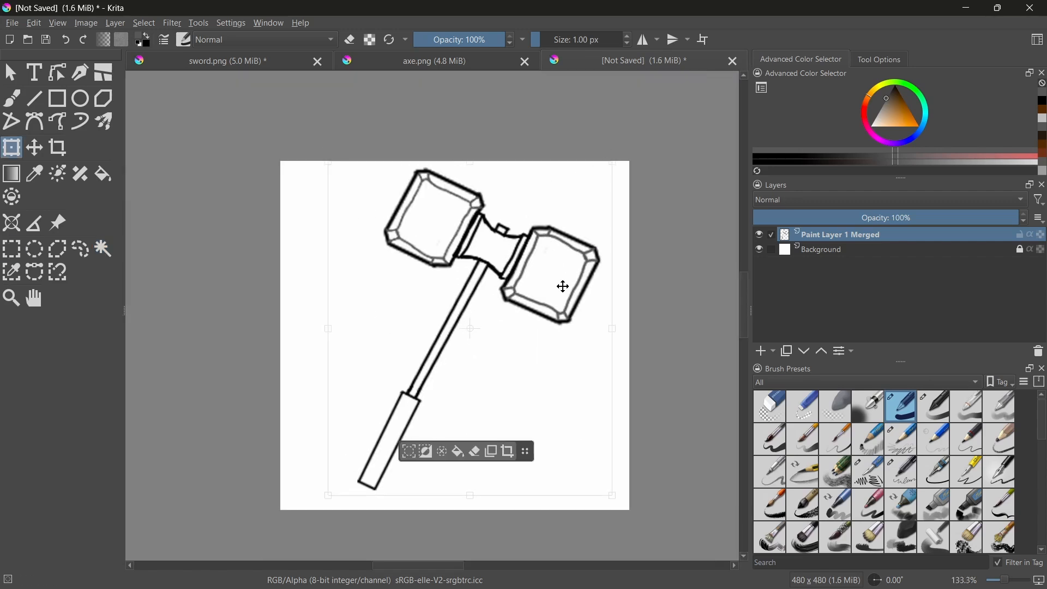
left_click_drag(561, 285, 545, 291)
left_click(820, 249)
left_click(840, 235)
left_click(103, 248)
key("ctrl+shift+a")
Add a paint layer named color below the drawing and rename the drawing layer Paint Layer 1
left_click(761, 351)
double_click(862, 235)
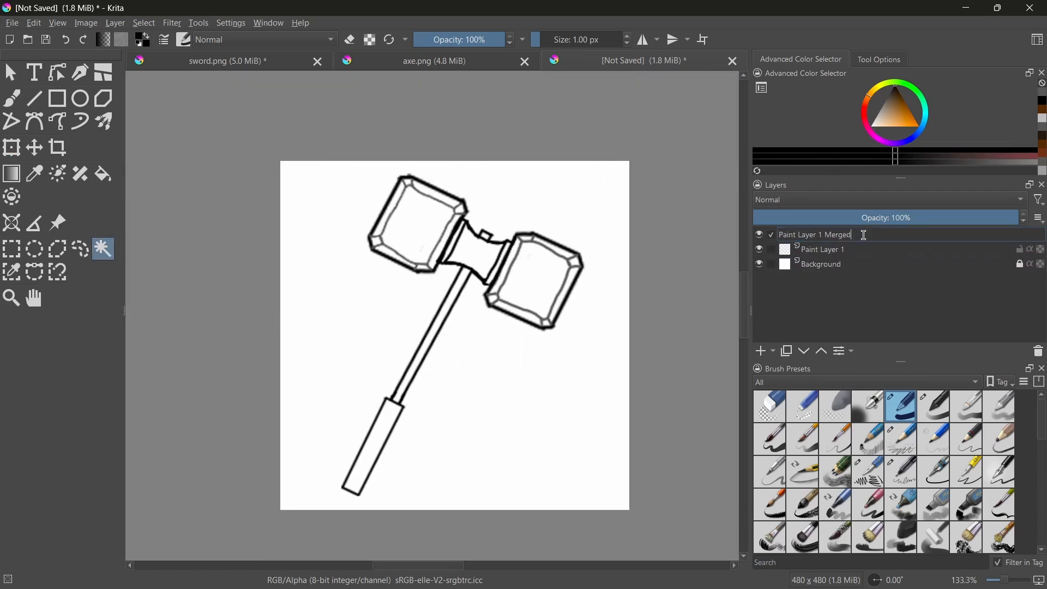
key("BackSpace")
key("BackSpace")
key("BackSpace")
key("BackSpace")
key("BackSpace")
key("BackSpace")
key("BackSpace")
double_click(804, 249)
type("color")
Select the grip's interior by its contiguous area and paint it dark grey on the color layer
left_click(836, 235)
left_click(374, 444)
left_click(894, 98)
left_click(889, 92)
left_click(11, 99)
left_click(561, 39)
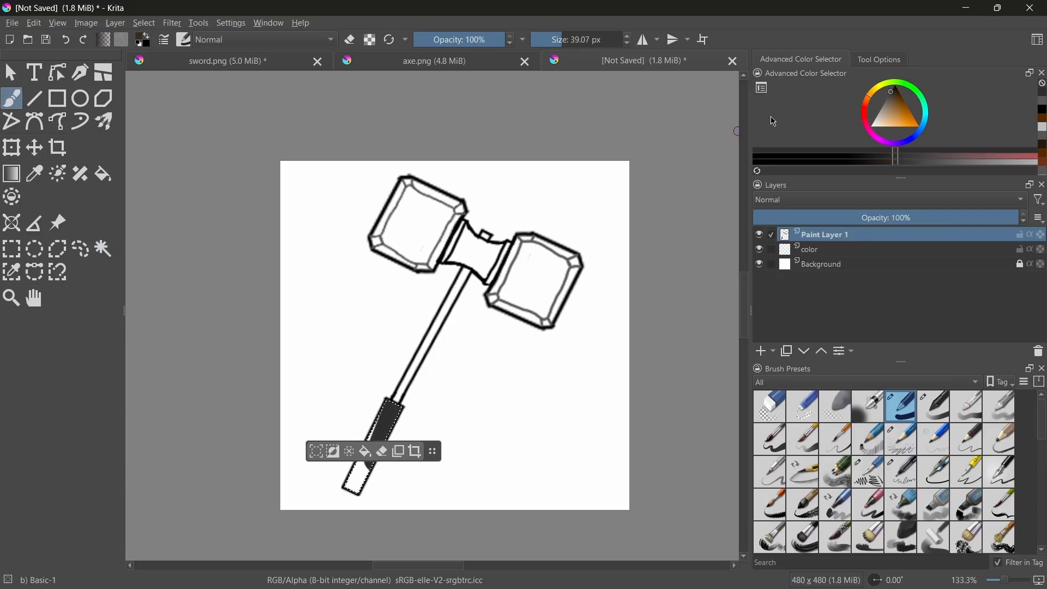
left_click(818, 249)
left_click(103, 249)
left_click(11, 99)
left_click(548, 39)
mouse_move(456, 220)
left_mouse_down()
mouse_move(490, 170)
mouse_move(484, 268)
mouse_move(363, 408)
mouse_move(454, 221)
left_mouse_up()
Select the shaft's interior on Paint Layer 1 and paint it a lighter grey on the color layer at 6.92 px
scroll(458, 218, "down", 3)
scroll(523, 169, "up", 4)
left_click(886, 99)
left_click(829, 235)
left_click(102, 249)
left_click(430, 234)
left_click(863, 64)
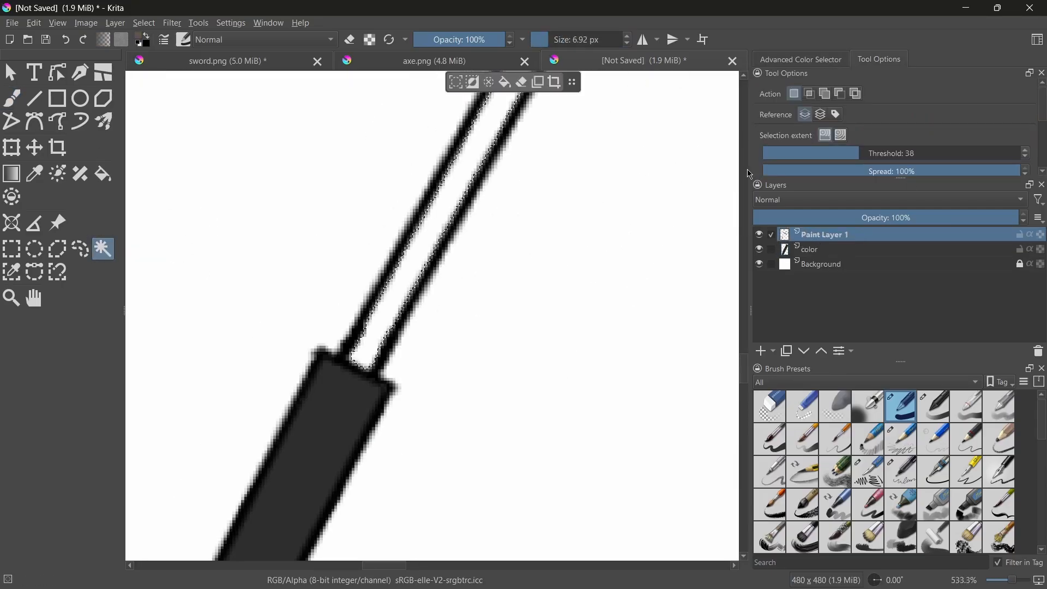
left_click(11, 98)
left_click(800, 59)
left_click(817, 249)
scroll(415, 262, "down", 2)
left_click_drag(397, 384, 480, 252)
Clear the selection and paint over the remaining pale gaps along the shaft's edges with grey on the color layer
left_click(102, 248)
key("ctrl+shift+a")
left_click(11, 99)
scroll(389, 466, "up", 5)
left_click_drag(297, 392, 354, 278)
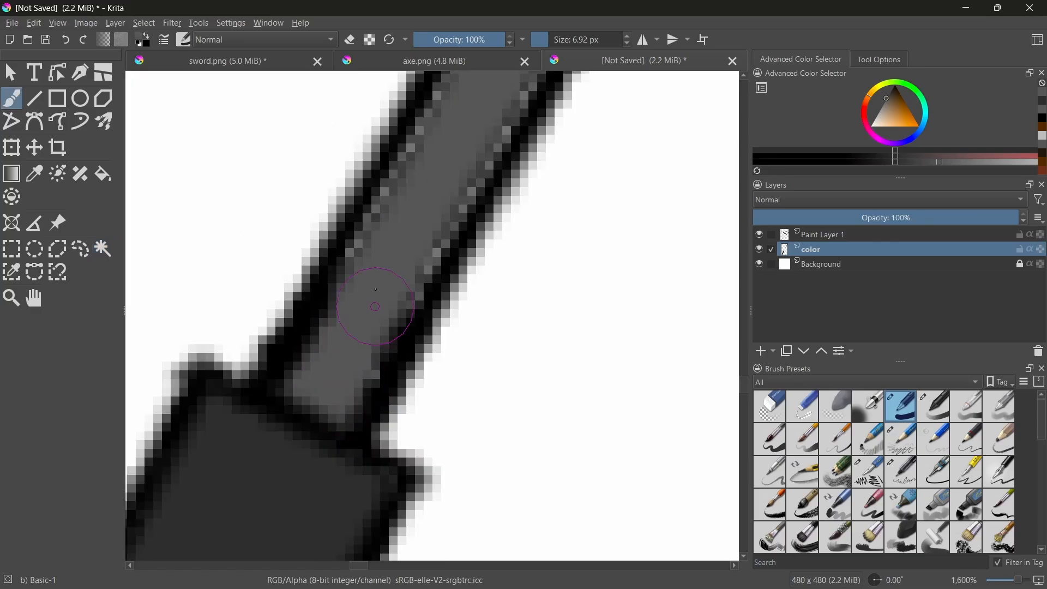
left_click_drag(398, 344, 512, 117)
middle_click_drag(523, 164, 403, 414)
left_click_drag(526, 447, 660, 177)
left_click_drag(460, 376, 578, 131)
middle_click_drag(668, 223, 475, 545)
left_click_drag(379, 483, 466, 321)
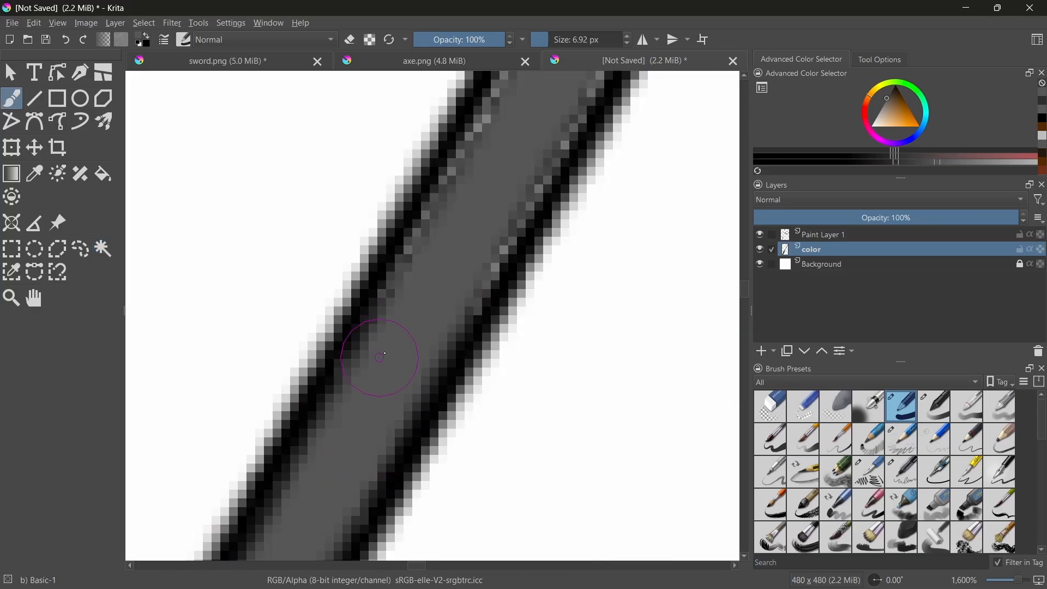
left_click_drag(384, 292, 496, 89)
mouse_move(447, 164)
middle_mouse_down()
mouse_move(520, 387)
mouse_move(434, 395)
middle_mouse_up()
mouse_move(567, 338)
left_mouse_down()
mouse_move(646, 174)
mouse_move(491, 305)
left_mouse_up()
scroll(385, 330, "down", 6)
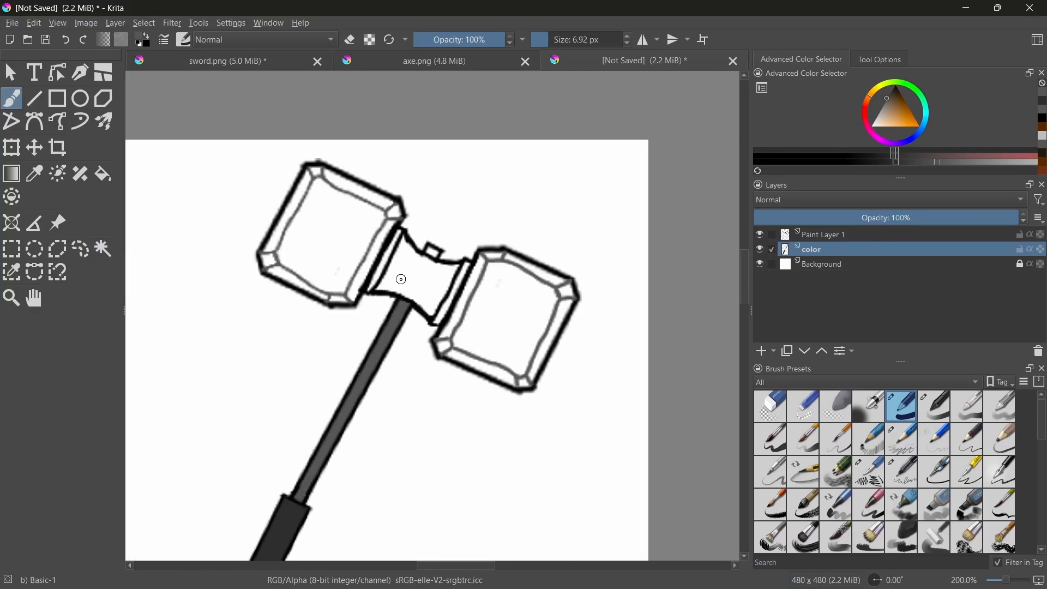
scroll(335, 260, "up", 3)
left_click_drag(297, 271, 466, 206)
key("ctrl+z")
Erase the faint stray mark inside the right hammer head on Paint Layer 1 and return to painting on the color layer
middle_click_drag(627, 327, 563, 329)
left_click(823, 234)
left_click(760, 249)
left_click(759, 249)
key("e")
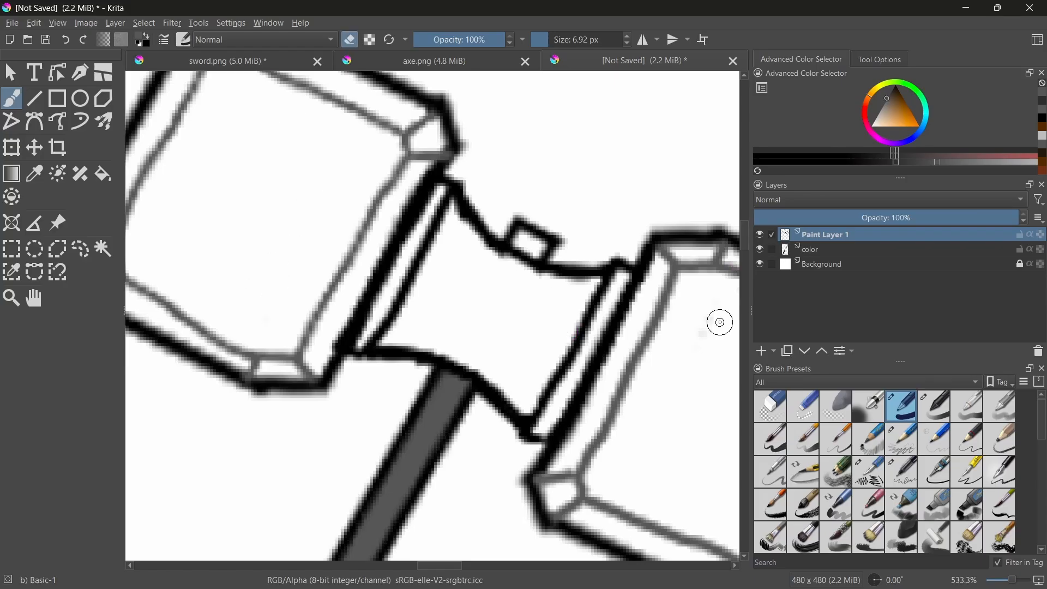
key("Page_Down")
key("e")
Paint the small stud above the hammer's connecting piece dark grey on the color layer
mouse_move(878, 121)
left_mouse_down()
mouse_move(898, 118)
mouse_move(888, 99)
left_mouse_up()
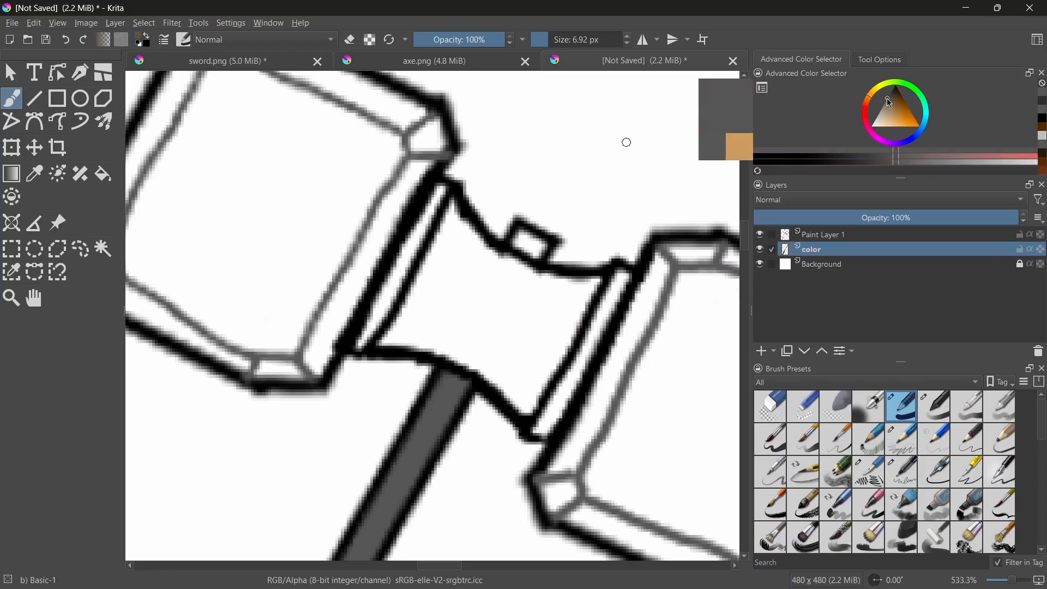
mouse_move(363, 255)
left_mouse_down()
mouse_move(394, 249)
mouse_move(445, 423)
mouse_move(493, 507)
left_mouse_up()
key("ctrl+z")
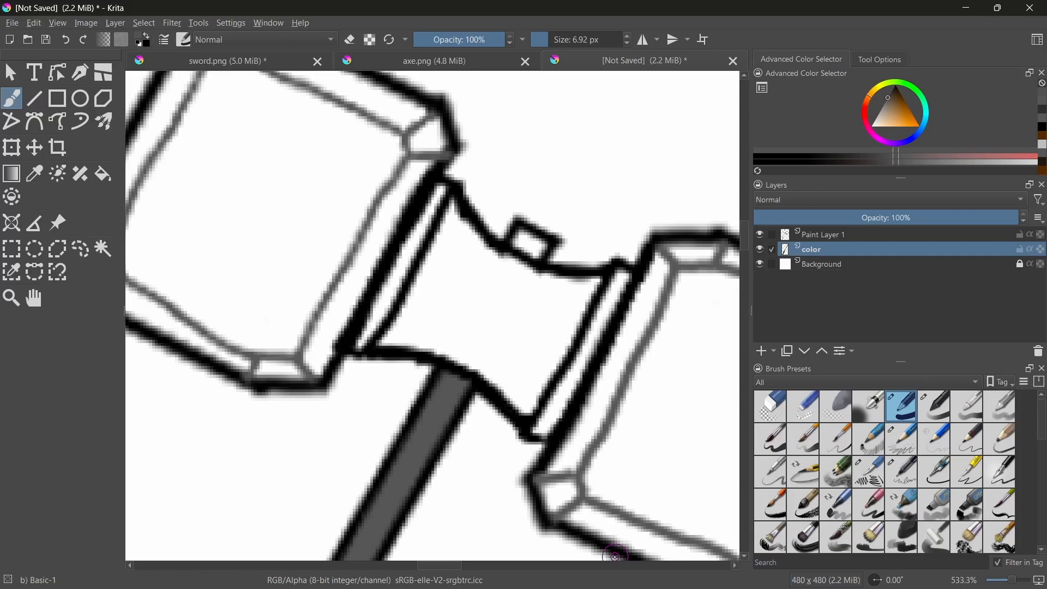
left_click_drag(515, 233, 539, 249)
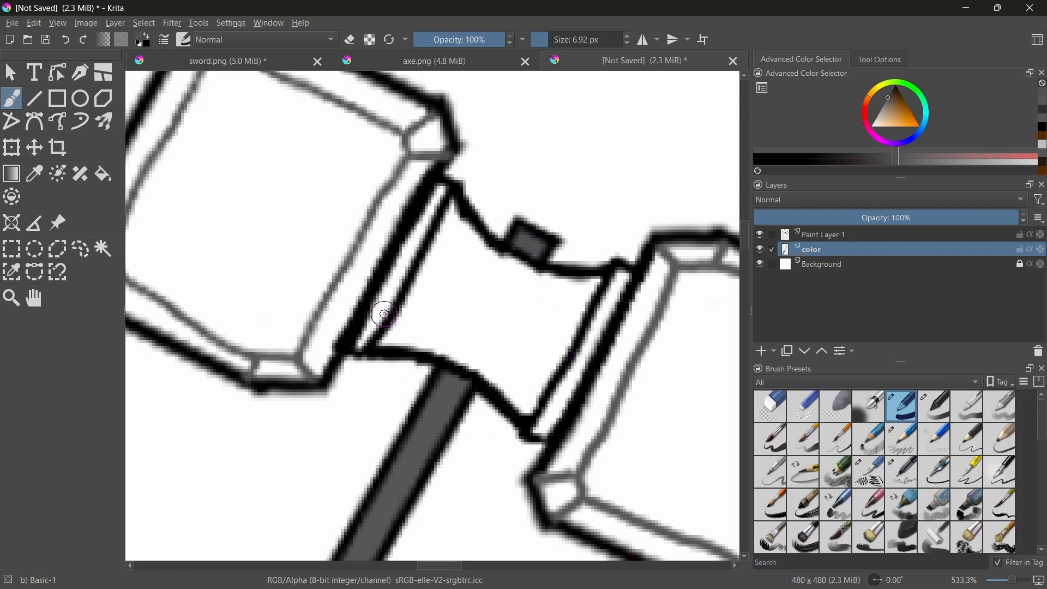
Choose a mid grey and select the left head's centre panel and bevel facets as contiguous areas on Paint Layer 1
left_click(882, 105)
left_click_drag(338, 151, 428, 142)
left_click(867, 234)
left_click(103, 248)
left_click(278, 256)
left_click(357, 272, "shift")
left_click(277, 368, "shift")
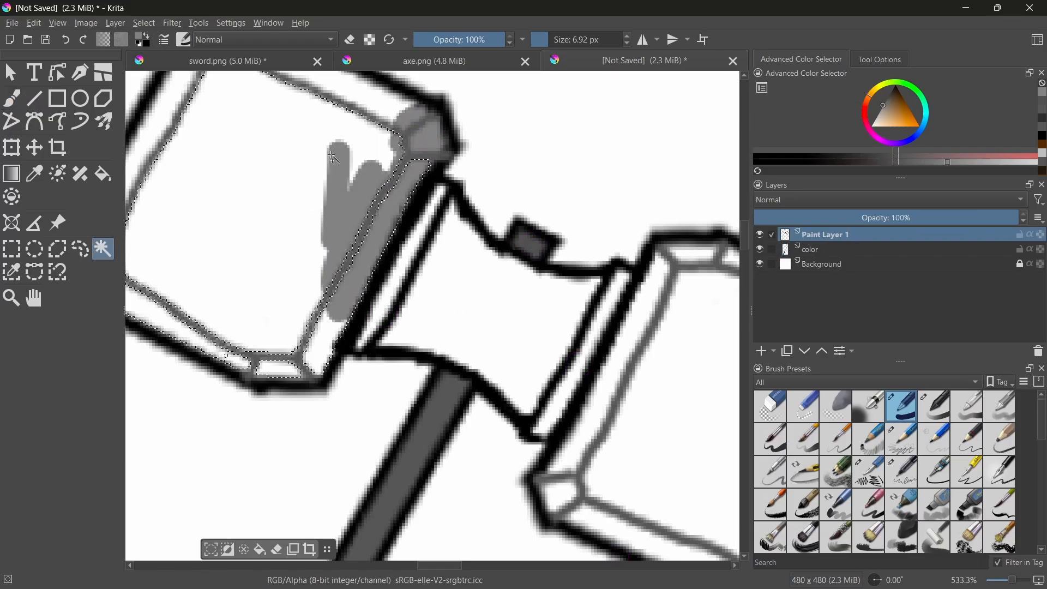
middle_click_drag(611, 136, 747, 218)
left_click(306, 419, "shift")
left_click(275, 226, "shift")
left_click(355, 116, "shift")
left_click(458, 152, "shift")
left_click(564, 225, "shift")
Paint the selected areas of the left hammer head mid grey on the color layer with a 55.30 px brush
left_click(17, 106)
left_click(867, 249)
left_click_drag(403, 305, 469, 305, "shift")
left_click_drag(469, 338, 245, 119)
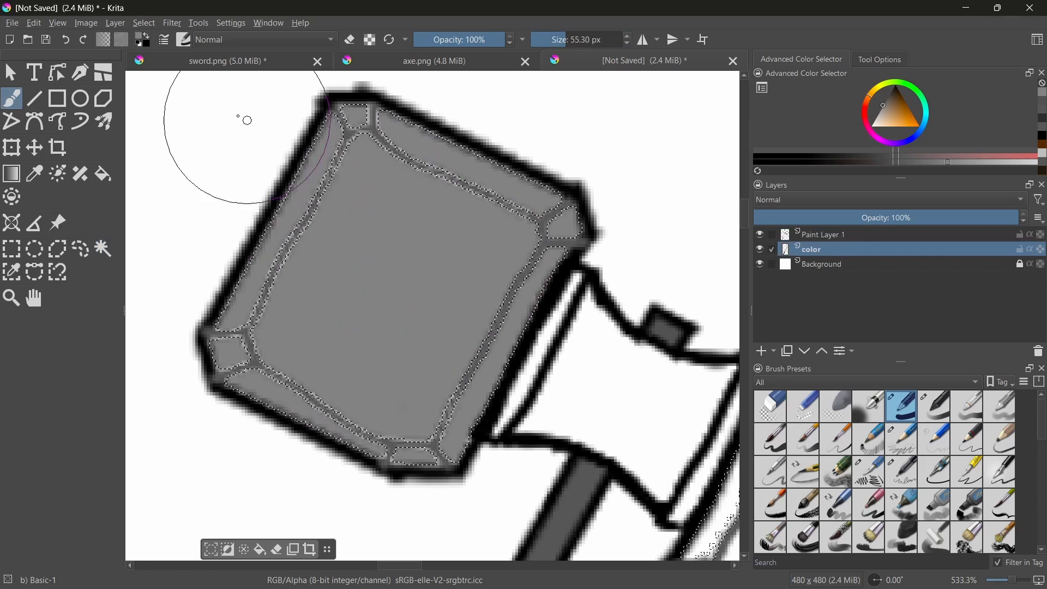
Clear the selection and paint over the pale seams on the left head on the color layer with a 31.41 px brush
left_click(103, 249)
left_click(866, 233)
key("ctrl+shift+a")
left_click(12, 99)
left_click(818, 249)
left_click(559, 40)
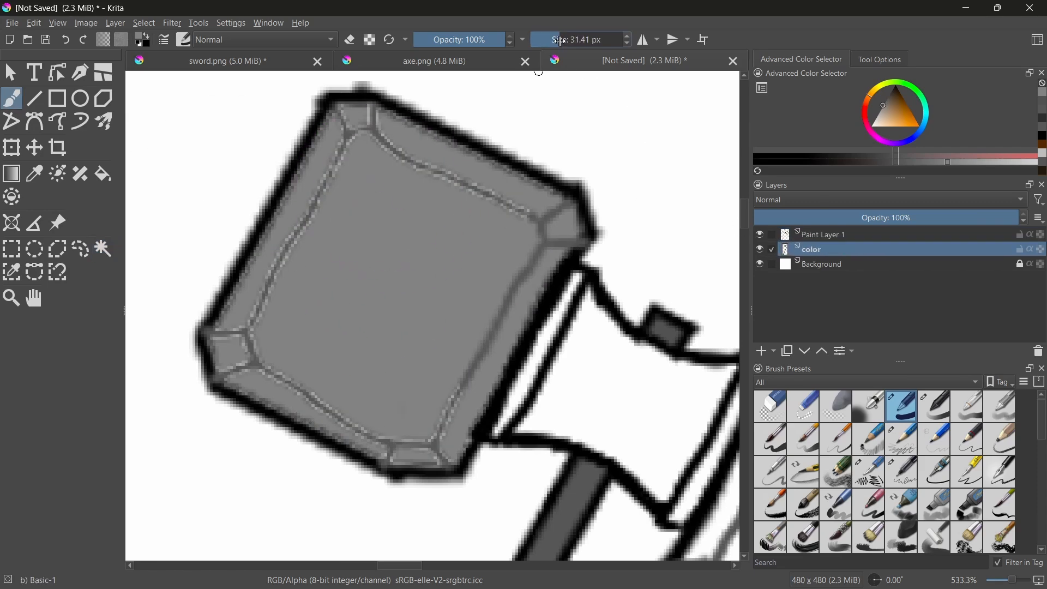
mouse_move(433, 156)
left_mouse_down()
mouse_move(253, 338)
mouse_move(435, 420)
mouse_move(530, 226)
left_mouse_up()
Paint the right hammer head in the same mid grey on the color layer
middle_click_drag(660, 392, 355, 205)
mouse_move(504, 259)
left_mouse_down()
mouse_move(449, 351)
mouse_move(600, 463)
mouse_move(521, 182)
mouse_move(691, 278)
left_mouse_up()
left_click_drag(475, 566, 453, 566)
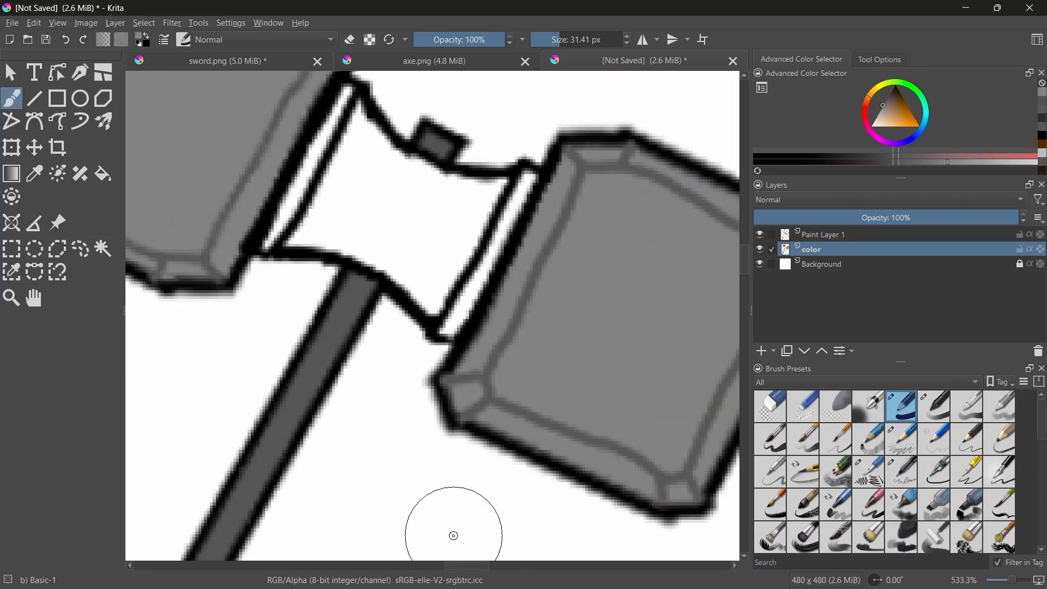
Paint the connecting piece between the heads and its two narrow edge bands grey, reducing the brush to 4.16 px for the fine areas
left_click(369, 175)
left_click(545, 39)
mouse_move(362, 138)
left_mouse_down()
mouse_move(443, 294)
mouse_move(332, 193)
mouse_move(436, 287)
mouse_move(335, 210)
left_mouse_up()
left_click(575, 196, "ctrl")
left_click(883, 106)
left_click_drag(349, 90, 270, 245)
mouse_move(529, 174)
left_mouse_down()
mouse_move(451, 327)
mouse_move(483, 253)
left_mouse_up()
scroll(507, 255, "down", 4)
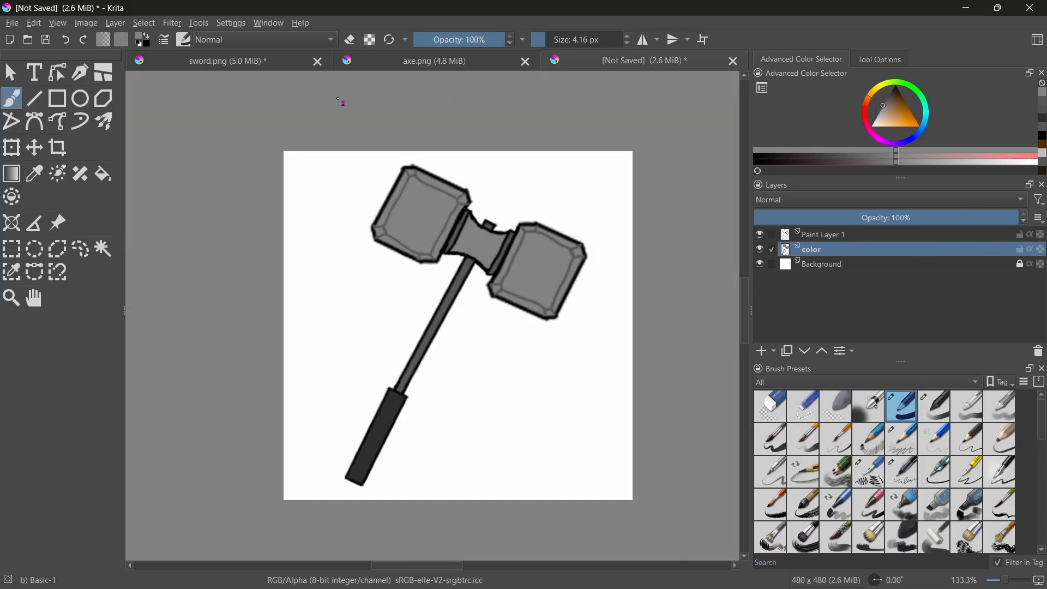
Unlock the hammer's Background layer, fill it with the dark brown from axe.png, and draw a 20 px rectangular frame around the canvas
left_click(57, 98)
left_click(554, 40)
key("bracketright")
key("bracketright")
left_click(839, 263)
left_click(1020, 264)
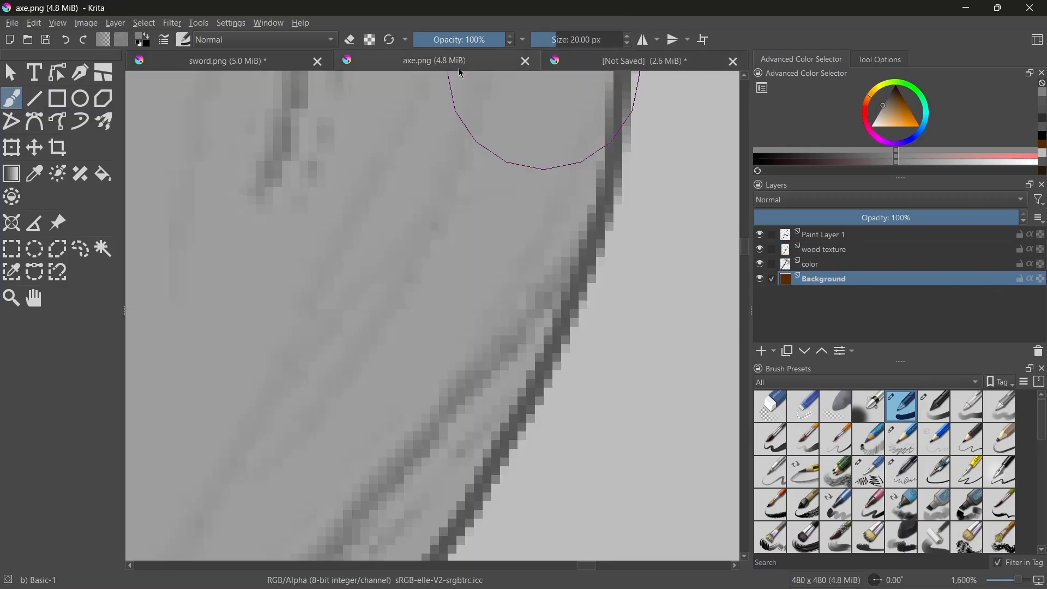
left_click_drag(297, 203, 652, 552)
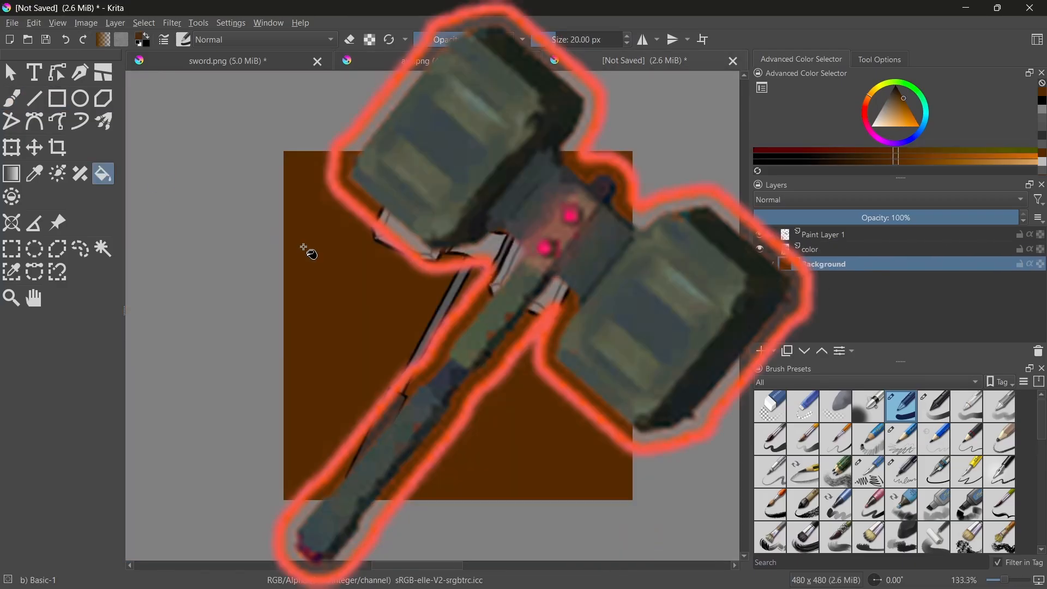
left_click_drag(283, 151, 633, 500)
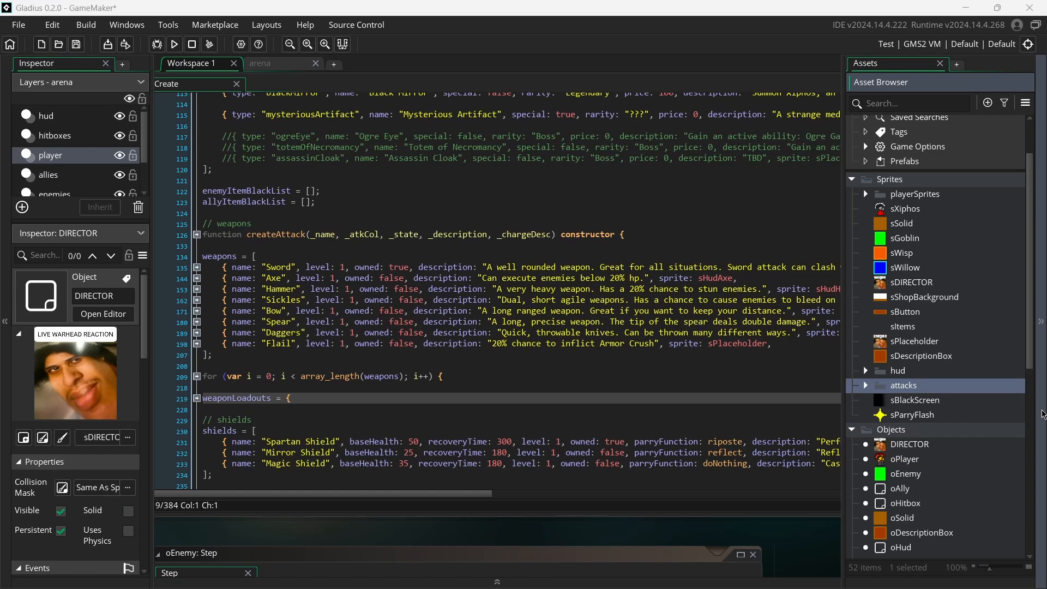
In the Gladius project in GameMaker, open the sHudSword, sHudAxe and sHudHammer sprites to inspect the imported icons
left_click(865, 371)
scroll(940, 423, "down", 1)
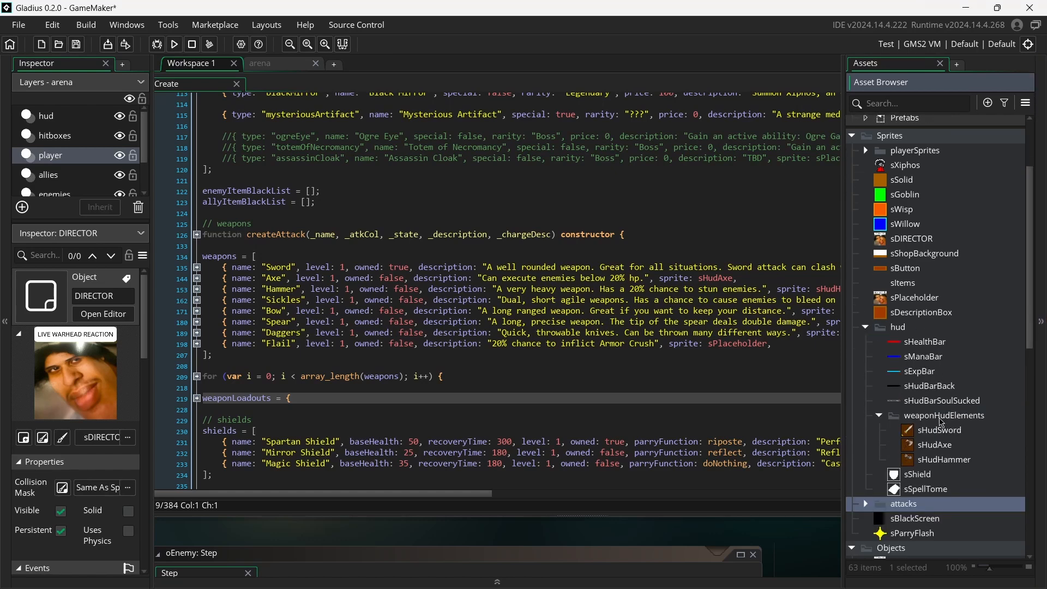
double_click(942, 432)
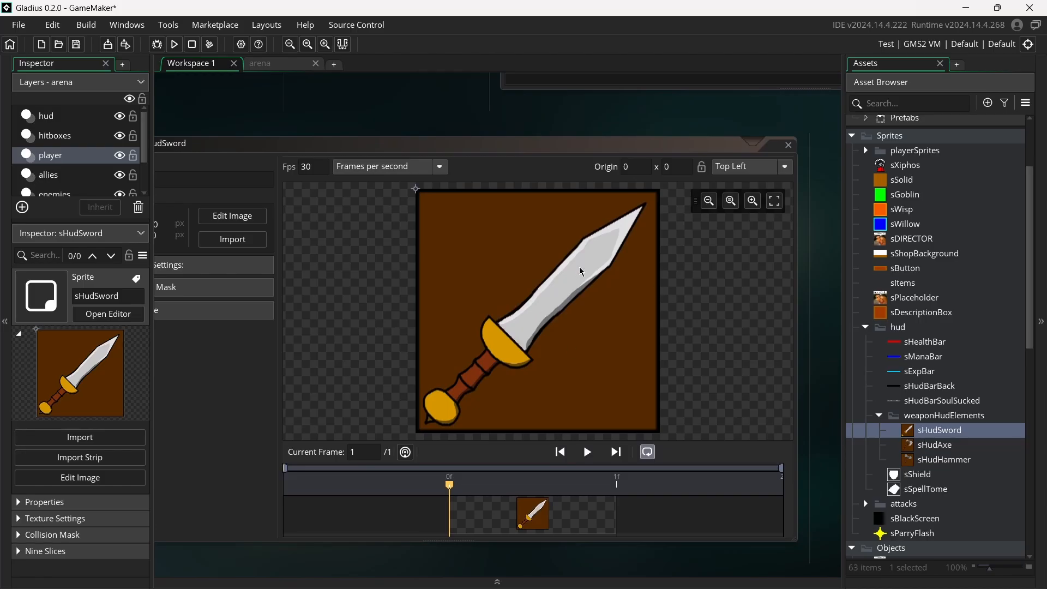
double_click(957, 445)
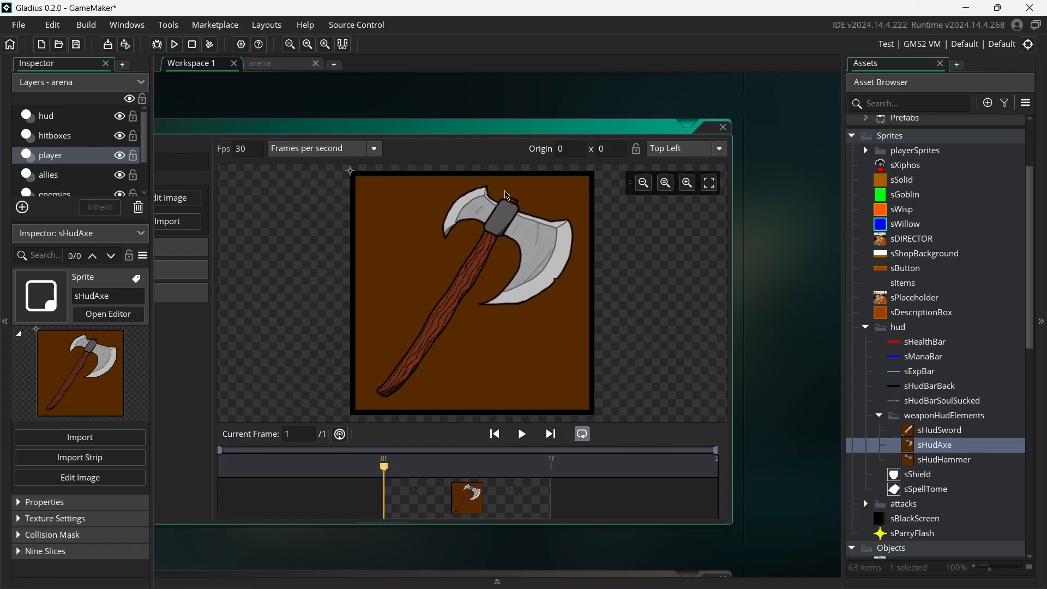
double_click(963, 460)
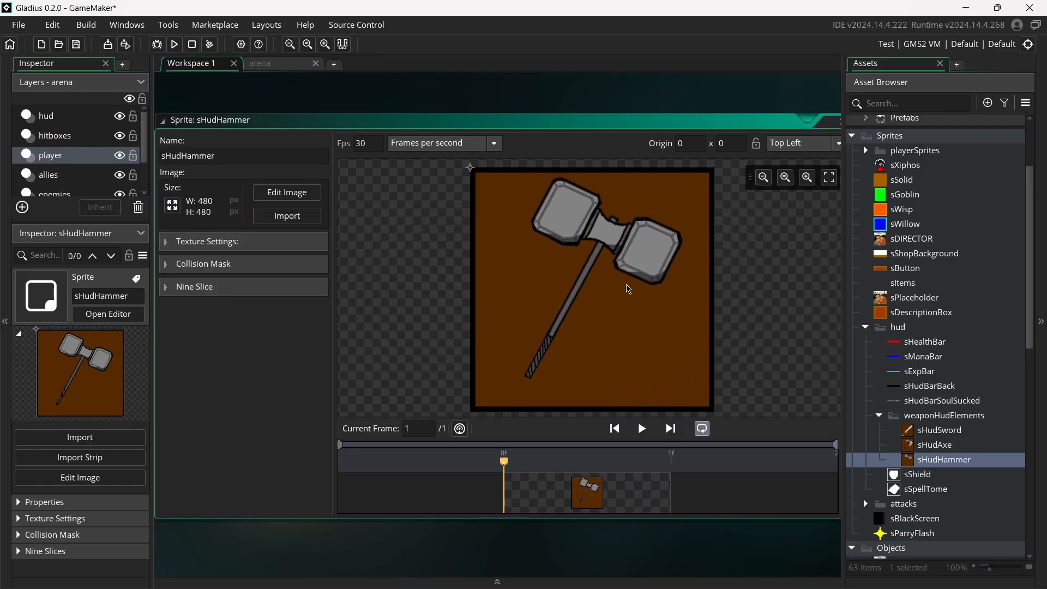
Open the oPlayer object's Create event code and run the game
scroll(949, 436, "down", 4)
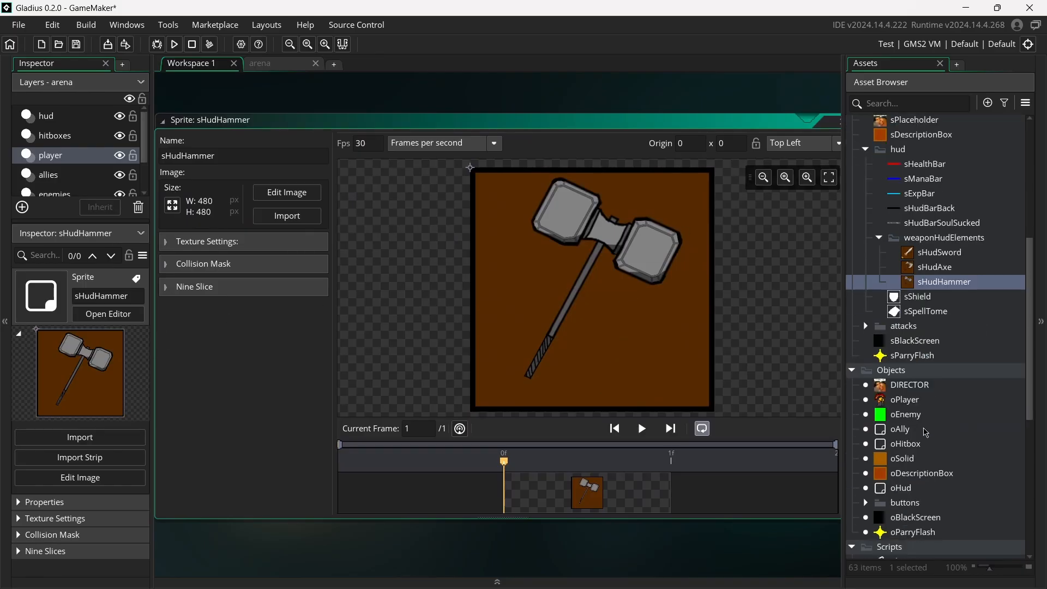
double_click(921, 400)
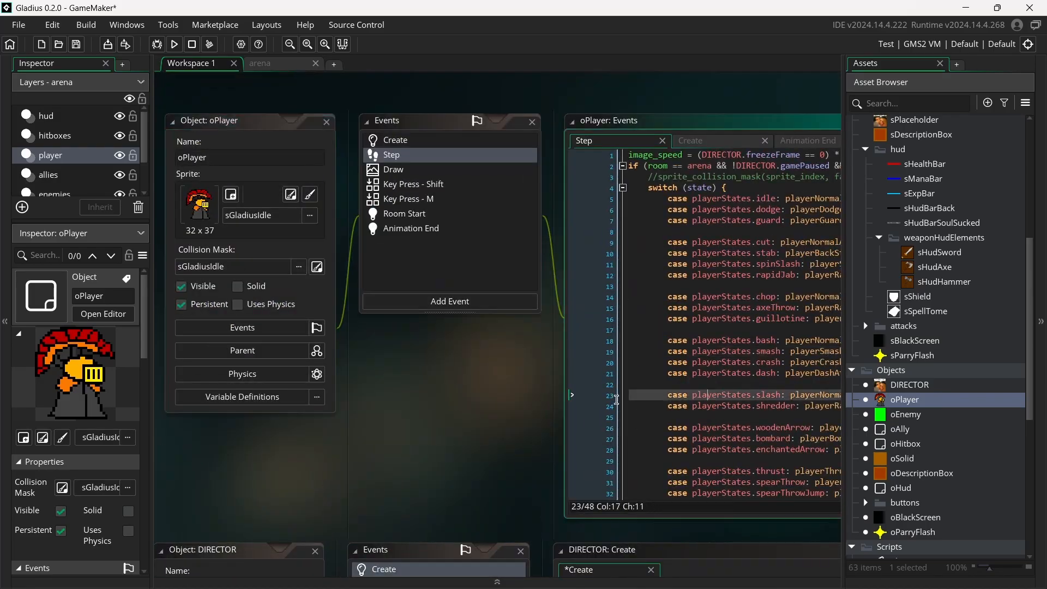
left_click(293, 140)
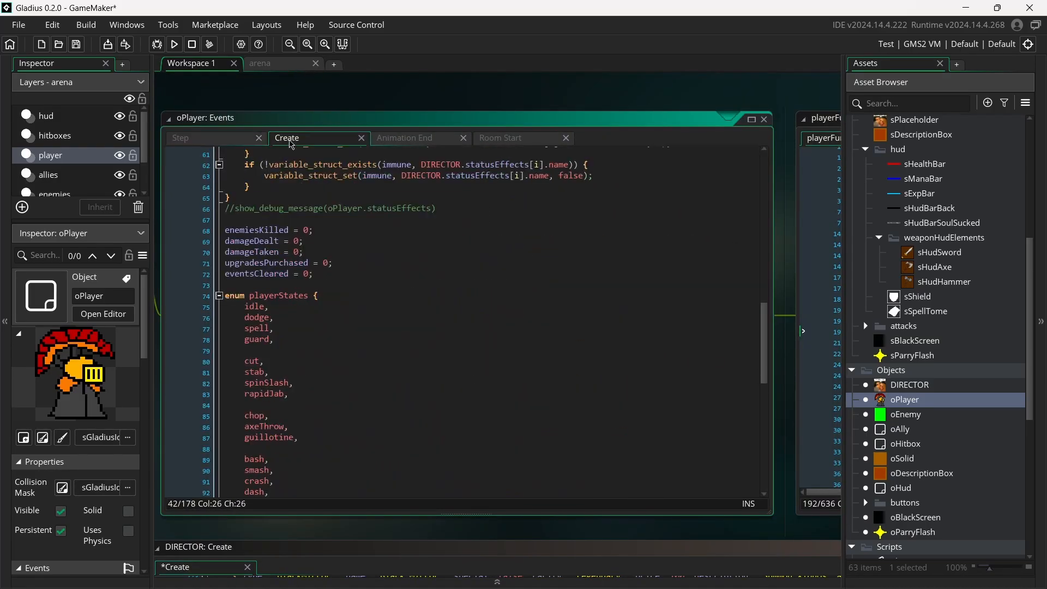
key("F5")
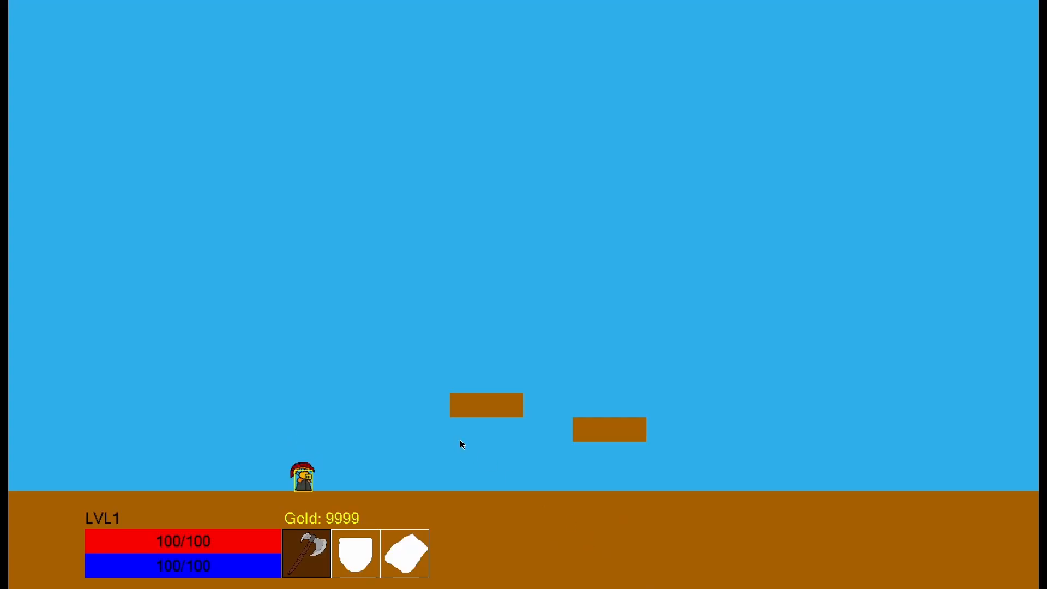
Playtest the arena with the axe equipped, fighting the enemies and checking the axe icon in the HUD
key("Right")
key("Right")
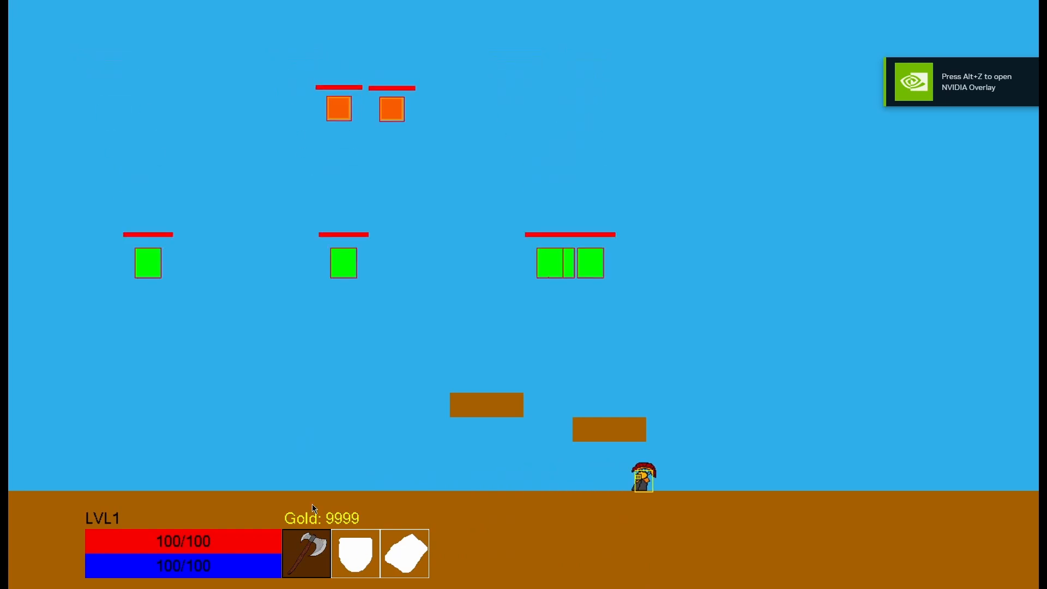
key("a")
left_click(624, 312)
right_click(582, 350)
key("d")
left_click(458, 496)
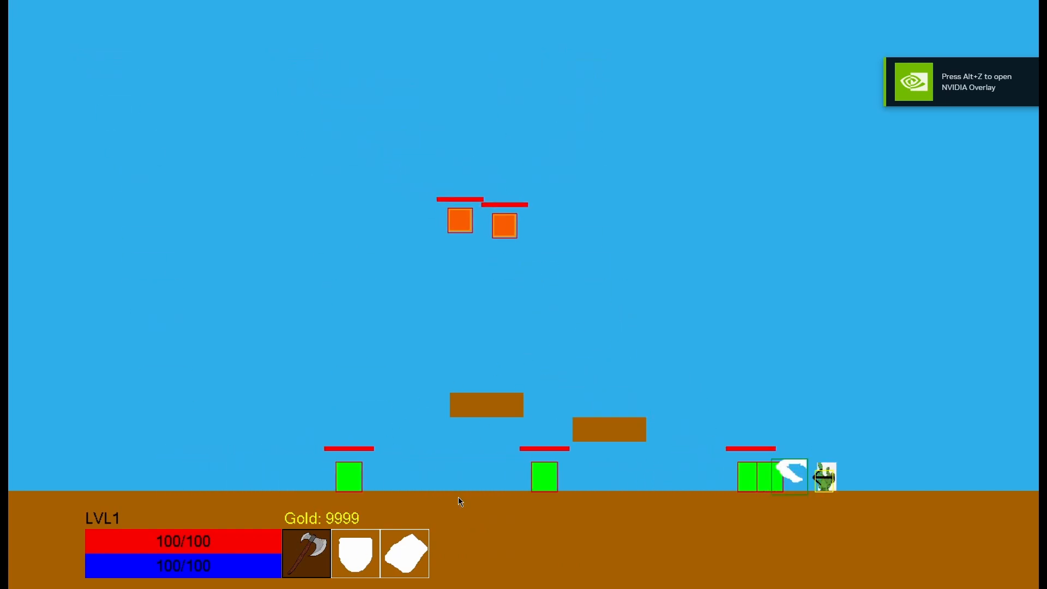
key("d")
left_click(456, 495)
key("d")
key("space")
right_click(523, 510)
key("a")
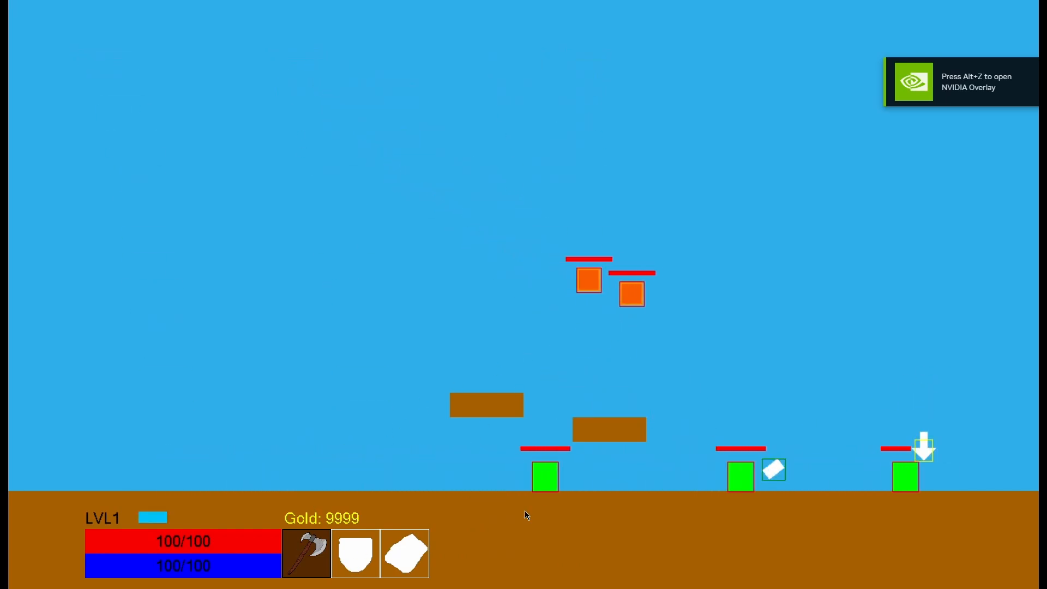
right_click(526, 513)
key("d")
key("space")
key("a")
key("d")
key("a")
key("space")
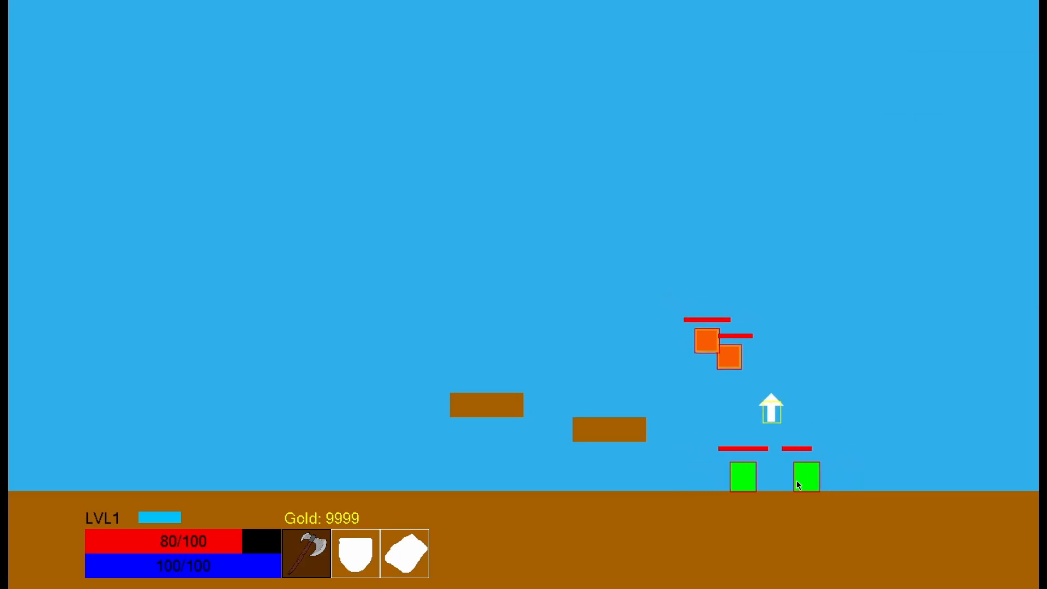
left_click(786, 476)
key("a")
left_click(702, 412)
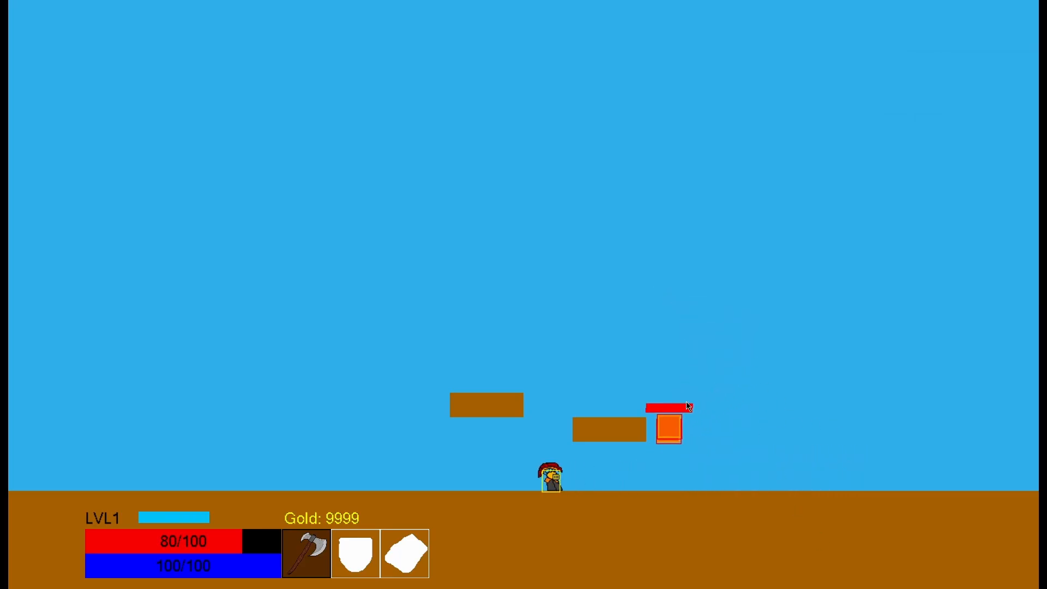
key("a")
key("space")
key("d")
key("space")
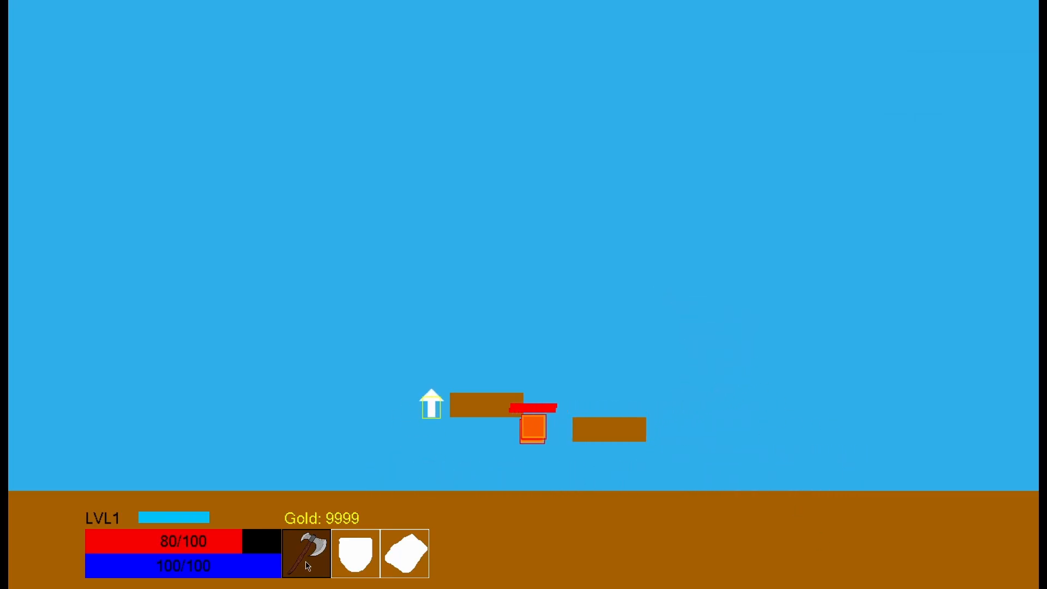
key("a")
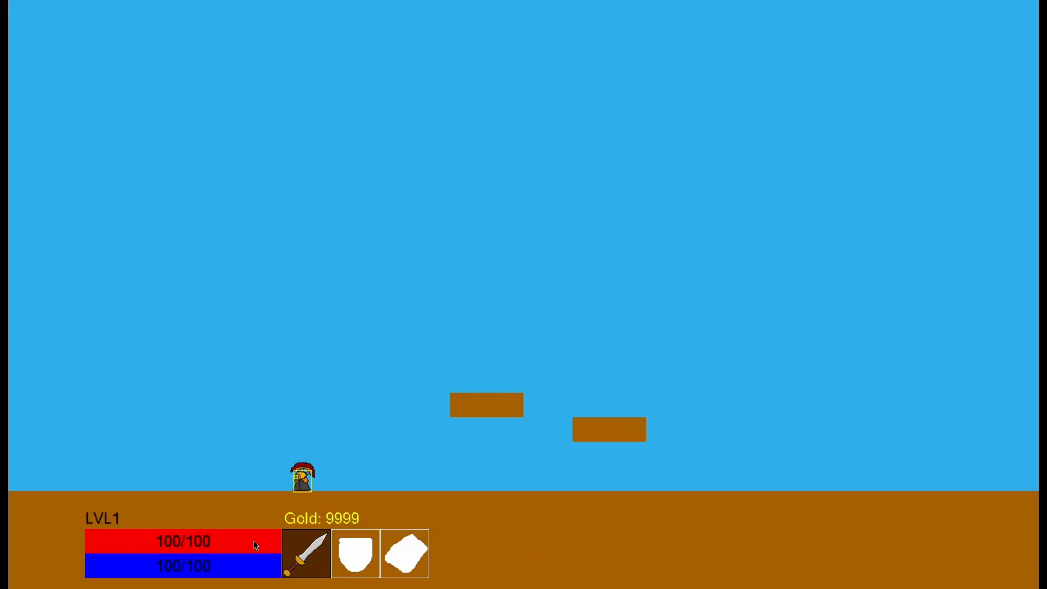
Playtest the arena with the sword equipped, attacking the enemies and checking the sword icon in the HUD
key("d")
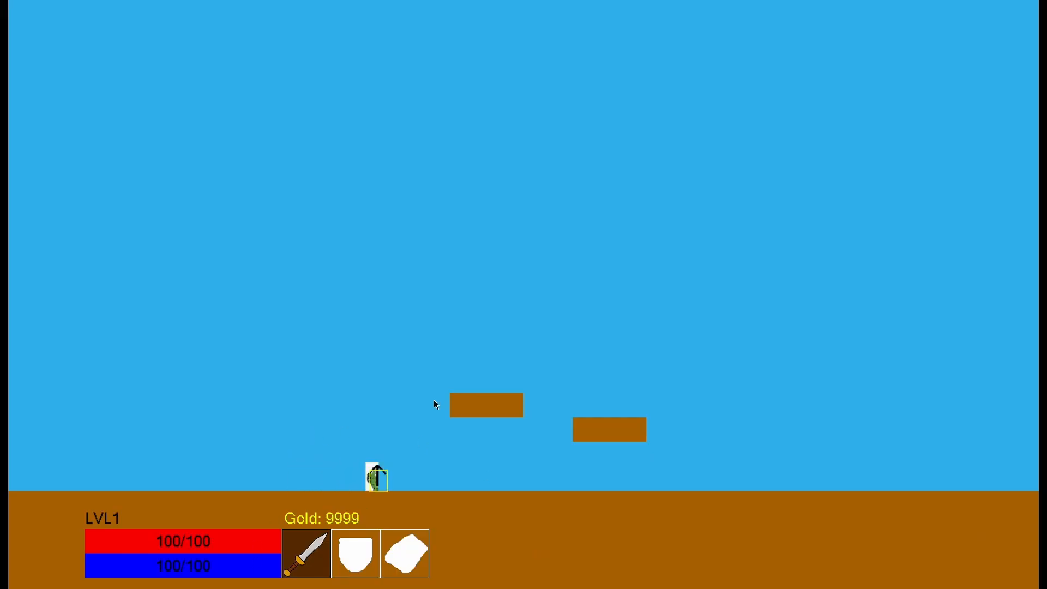
key("d")
key("a")
left_click(523, 437)
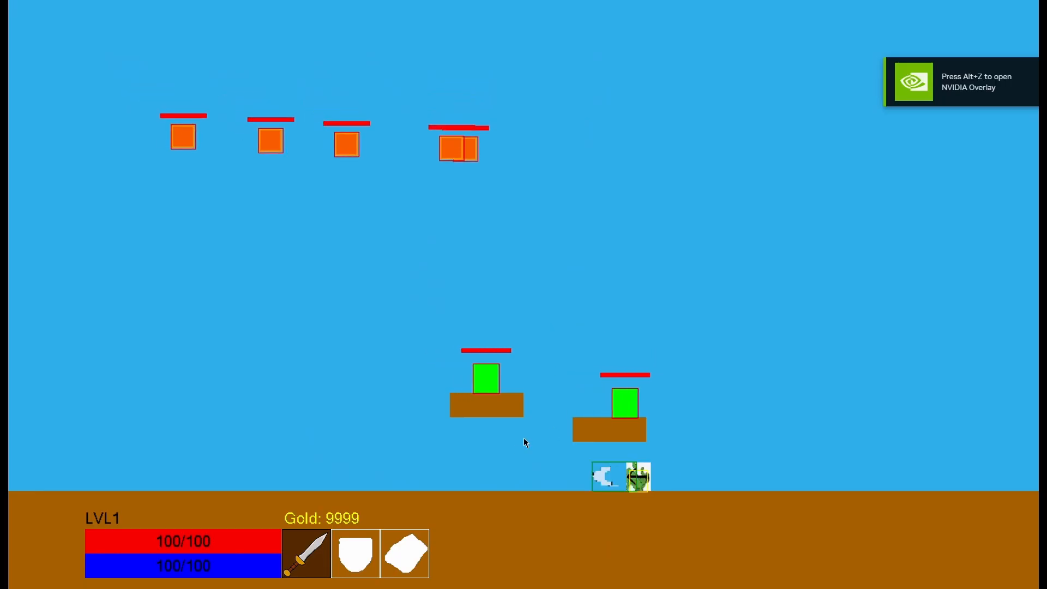
key("a")
key("space")
key("d")
left_click(633, 320)
left_click(436, 474)
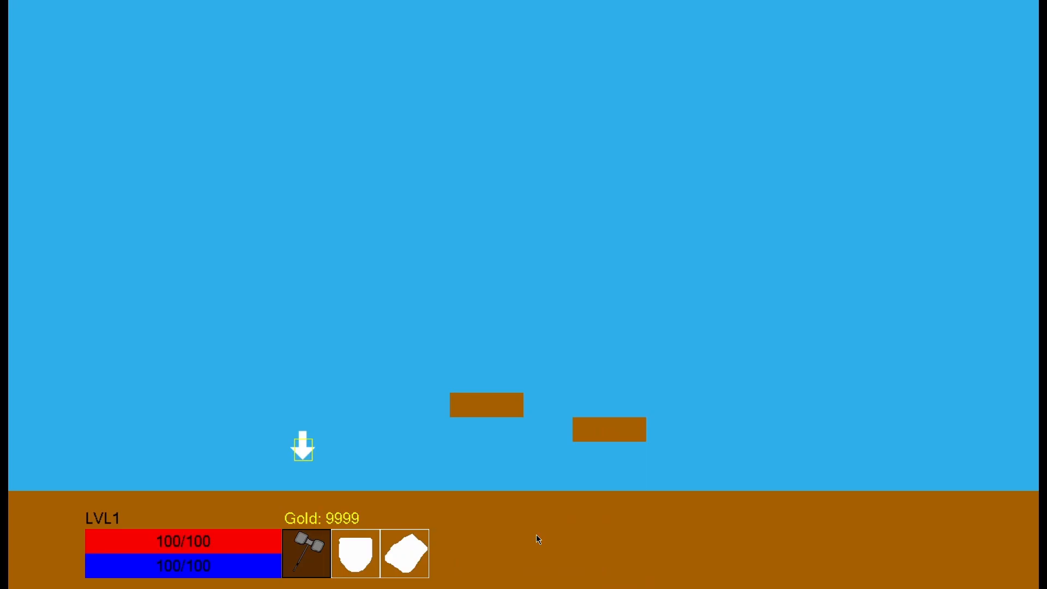
Playtest the arena with the hammer equipped to check the hammer icon in the HUD
key("d")
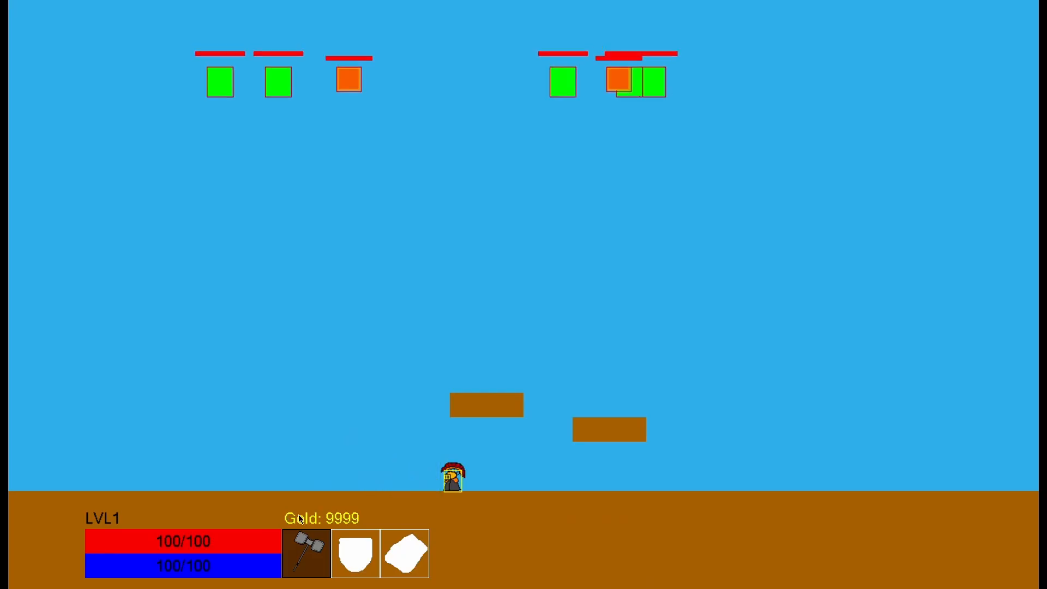
key("d")
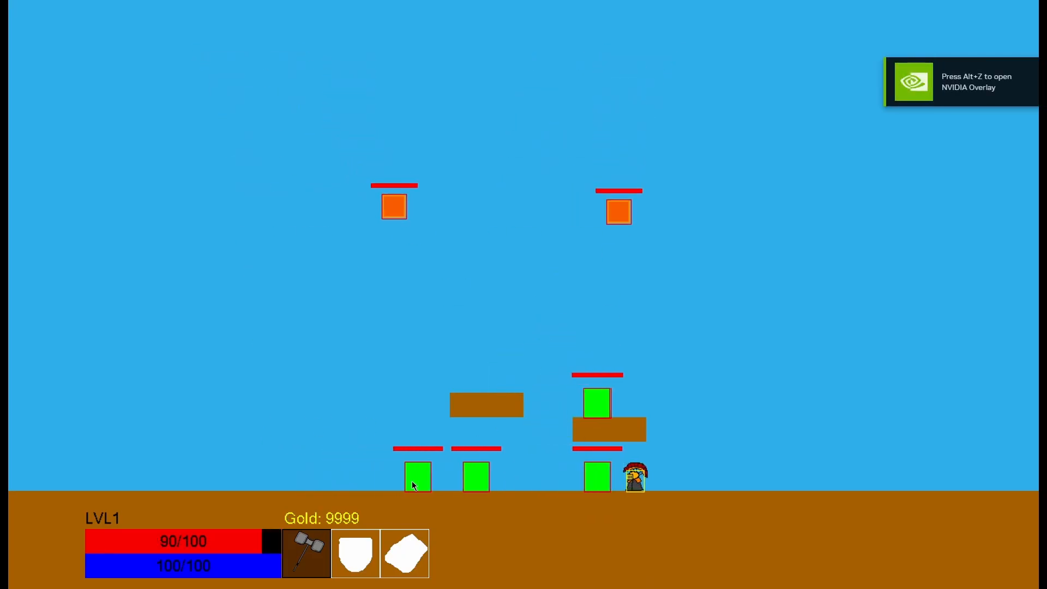
Fight the green and orange enemies in the arena with the hammer, moving, jumping and attacking, and leave the game
key("d")
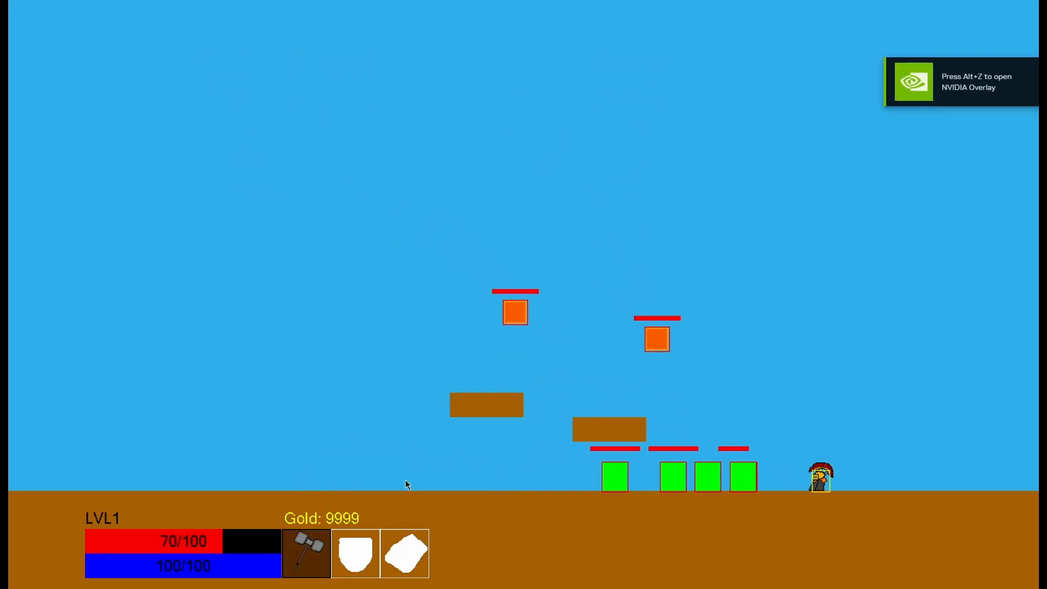
key("space")
key("a")
left_click(790, 569)
key("d")
key("space")
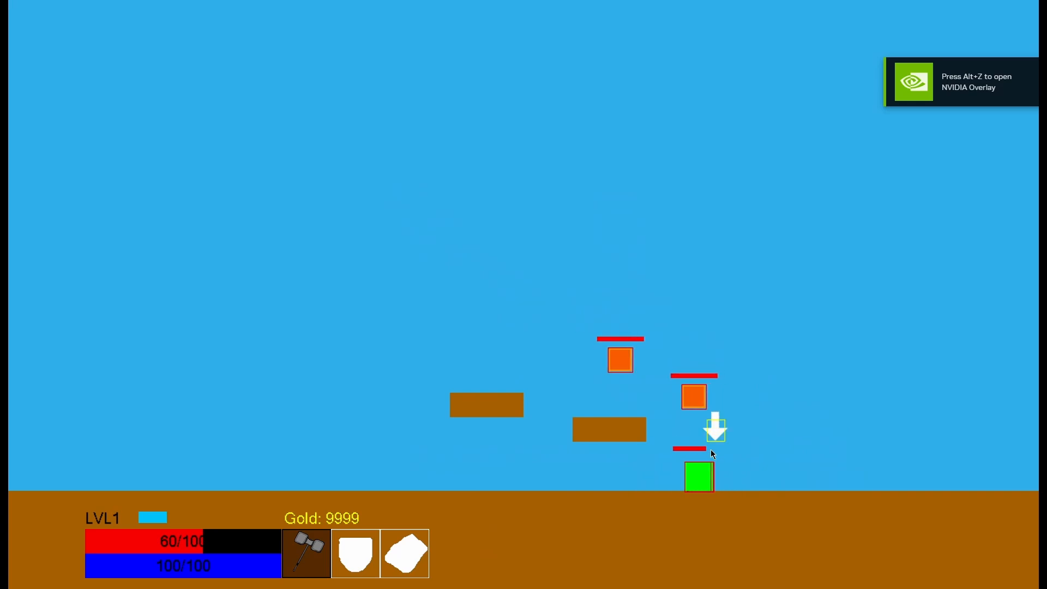
left_click(711, 449)
key("d")
key("a")
key("space")
left_click(666, 377)
key("space")
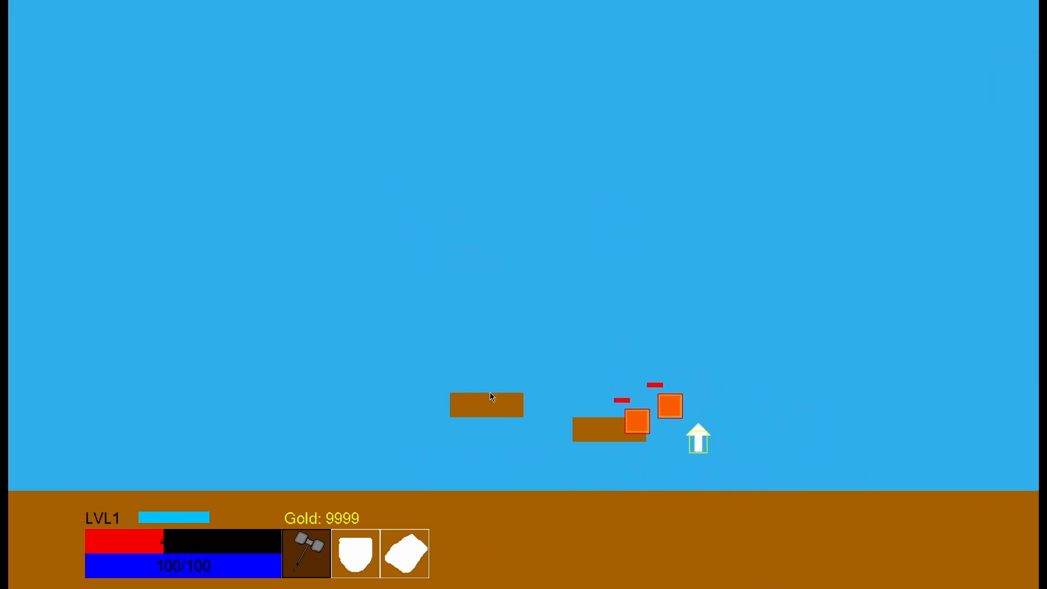
key("a")
left_click(487, 392)
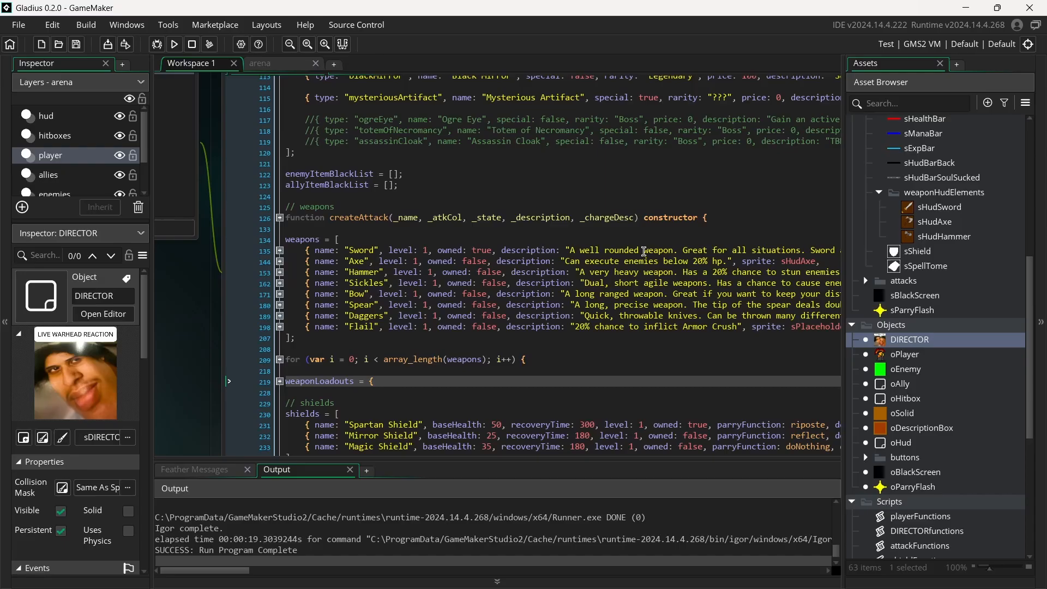
scroll(517, 297, "up", 10)
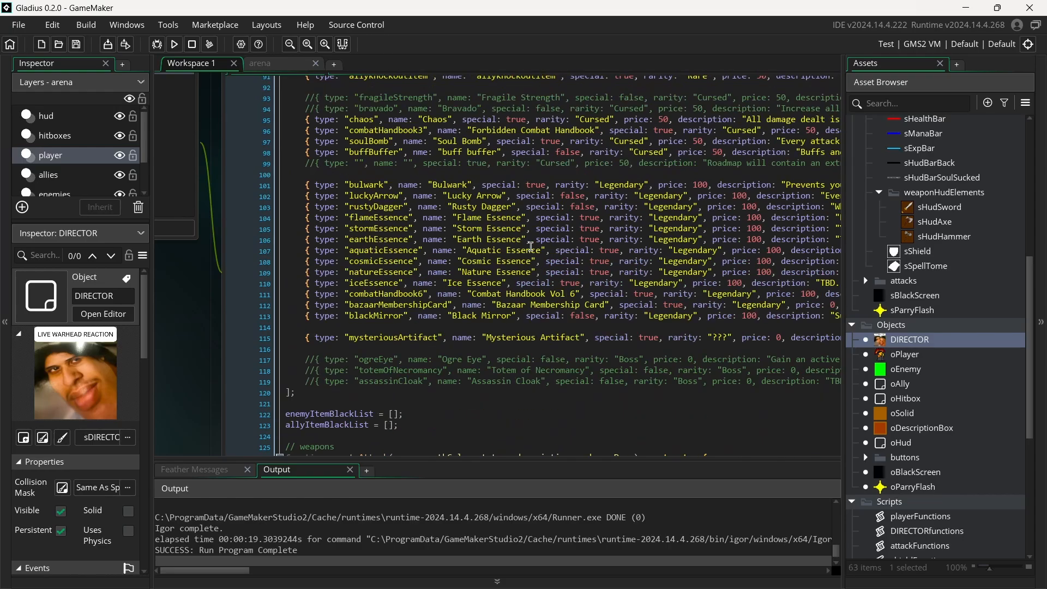
scroll(466, 197, "up", 7)
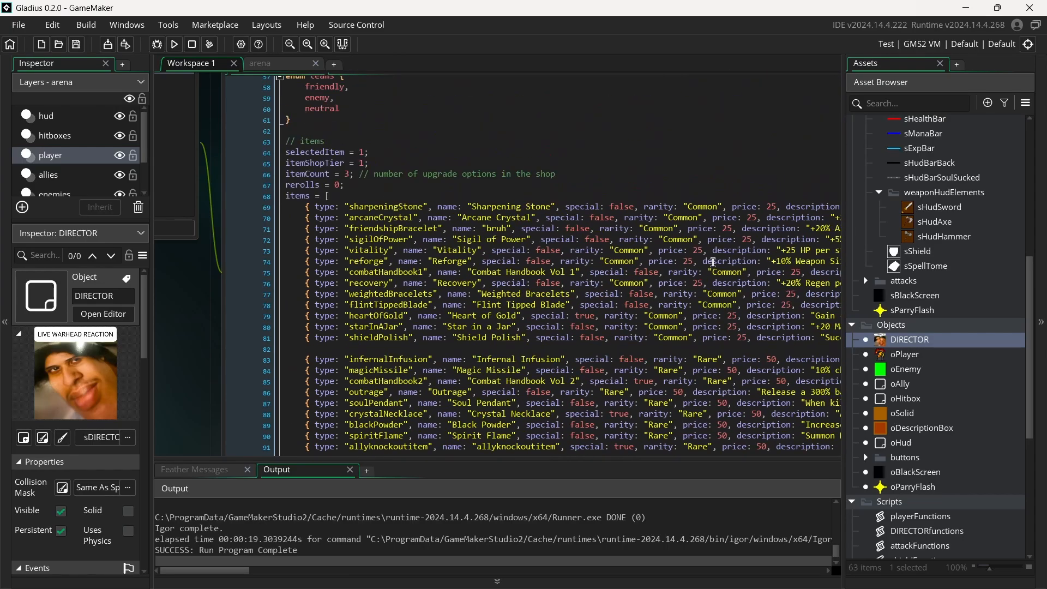
scroll(872, 229, "up", 6)
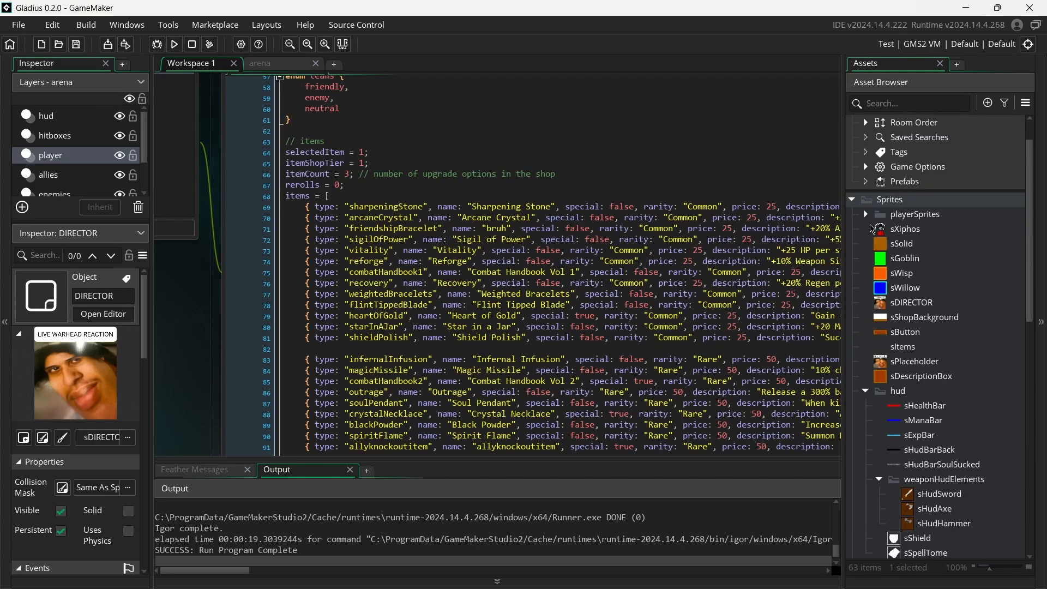
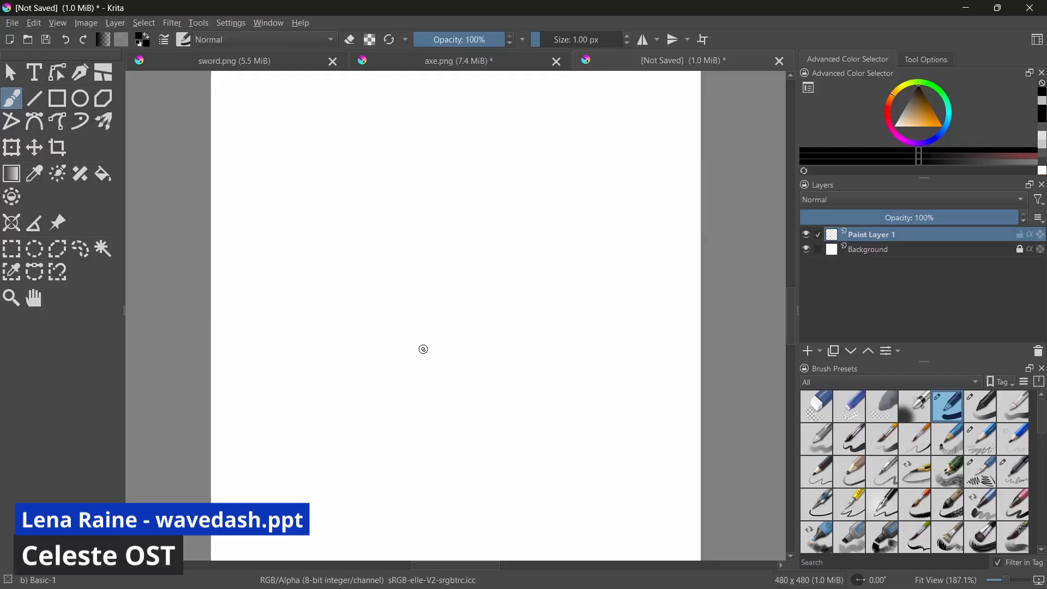
Sketch a tilted hammer outline with a long handle and a rounded rectangular head in the middle of the blank canvas
left_click_drag(455, 242, 383, 431)
mouse_move(478, 248)
left_mouse_down()
mouse_move(417, 453)
mouse_move(426, 451)
left_mouse_up()
mouse_move(413, 229)
left_mouse_down()
mouse_move(514, 250)
mouse_move(473, 210)
mouse_move(412, 233)
left_mouse_up()
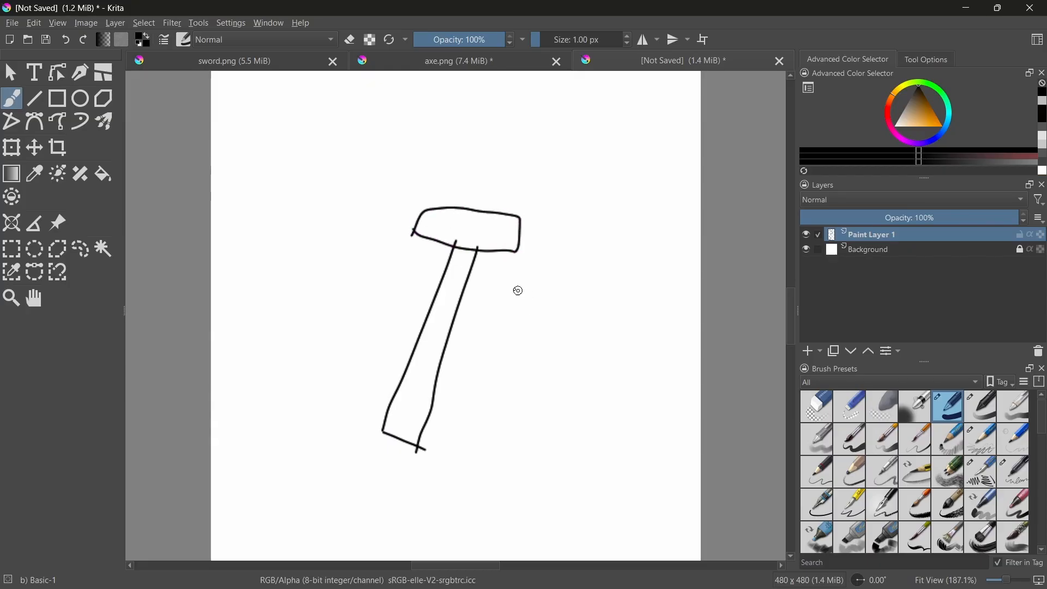
Handwrite the two-line label "gatligator hammer" beside the hammer's handle
mouse_move(539, 295)
left_mouse_down()
mouse_move(514, 308)
mouse_move(525, 334)
left_mouse_up()
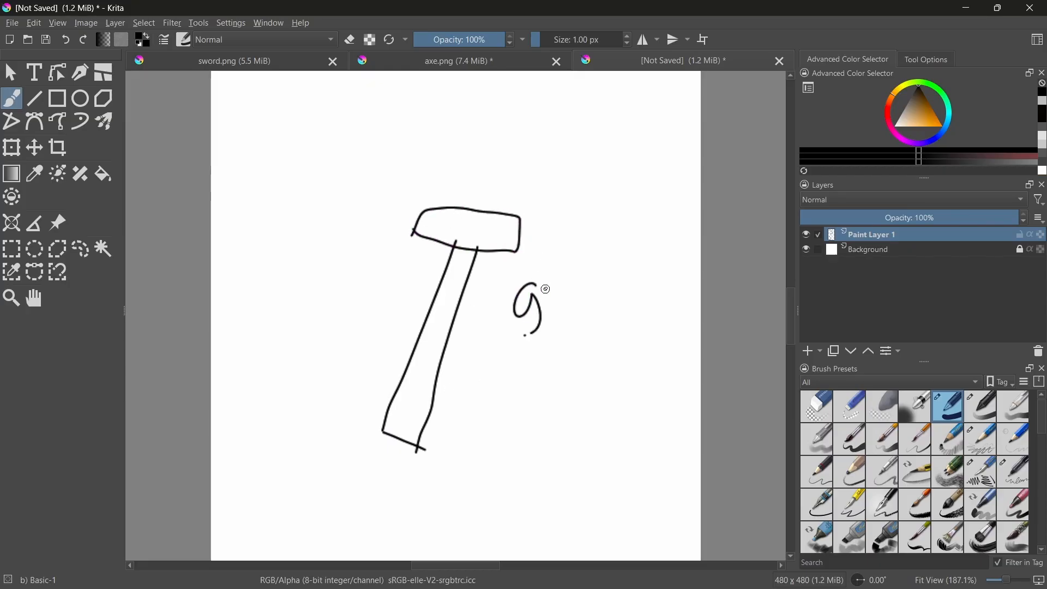
mouse_move(570, 279)
left_mouse_down()
mouse_move(561, 300)
mouse_move(590, 308)
left_mouse_up()
mouse_move(579, 297)
left_mouse_down()
mouse_move(669, 300)
mouse_move(708, 285)
left_mouse_up()
mouse_move(521, 365)
left_mouse_down()
mouse_move(573, 373)
mouse_move(693, 344)
left_mouse_up()
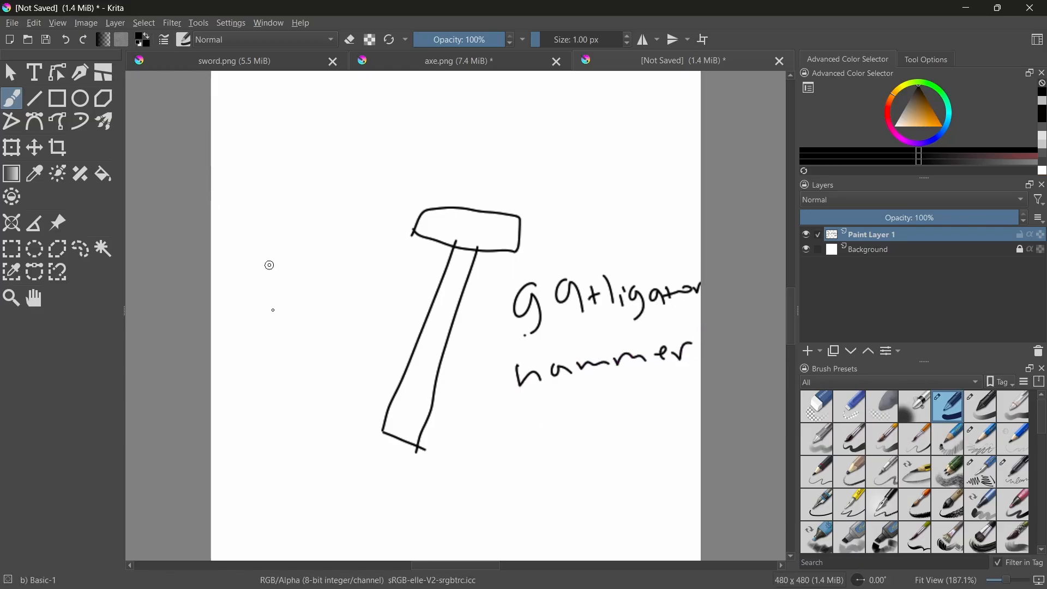
Draw a small smiley face and a rounded doodle with a boxed end and a curved crest above it, on either side of the hammer head
left_click_drag(291, 160, 321, 167)
mouse_move(529, 143)
left_mouse_down()
mouse_move(542, 176)
mouse_move(579, 171)
left_mouse_up()
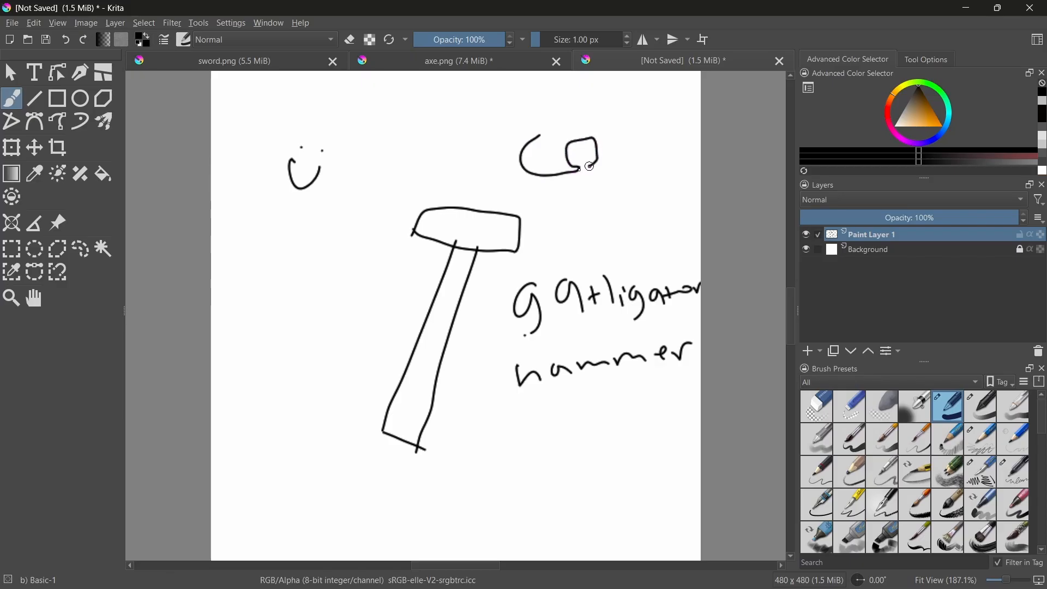
mouse_move(573, 131)
left_mouse_down()
mouse_move(558, 139)
mouse_move(597, 159)
left_mouse_up()
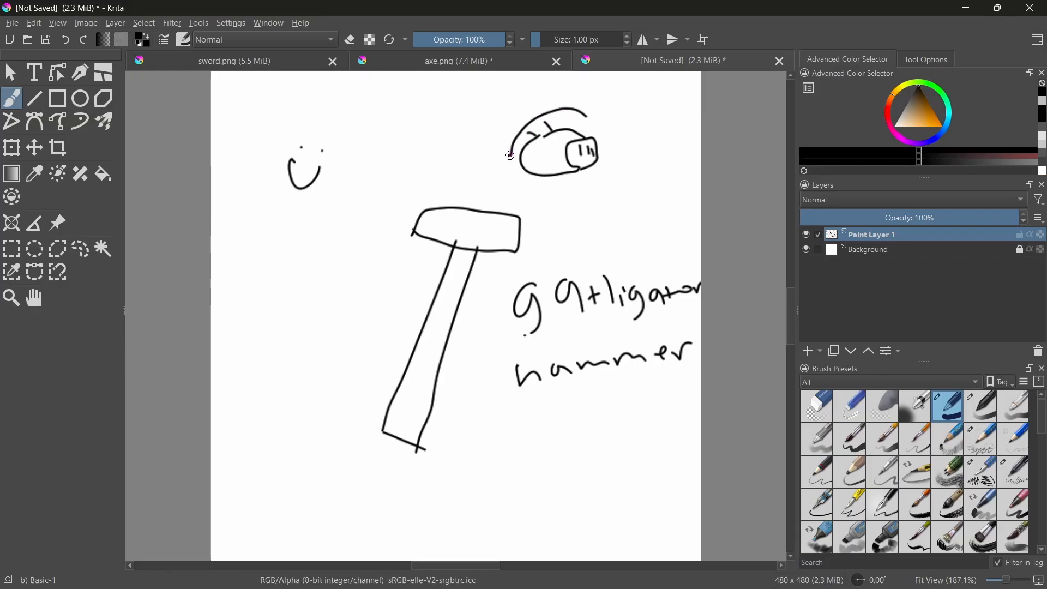
mouse_move(510, 154)
left_mouse_down()
mouse_move(533, 116)
mouse_move(563, 105)
mouse_move(589, 113)
mouse_move(515, 104)
mouse_move(497, 142)
left_mouse_up()
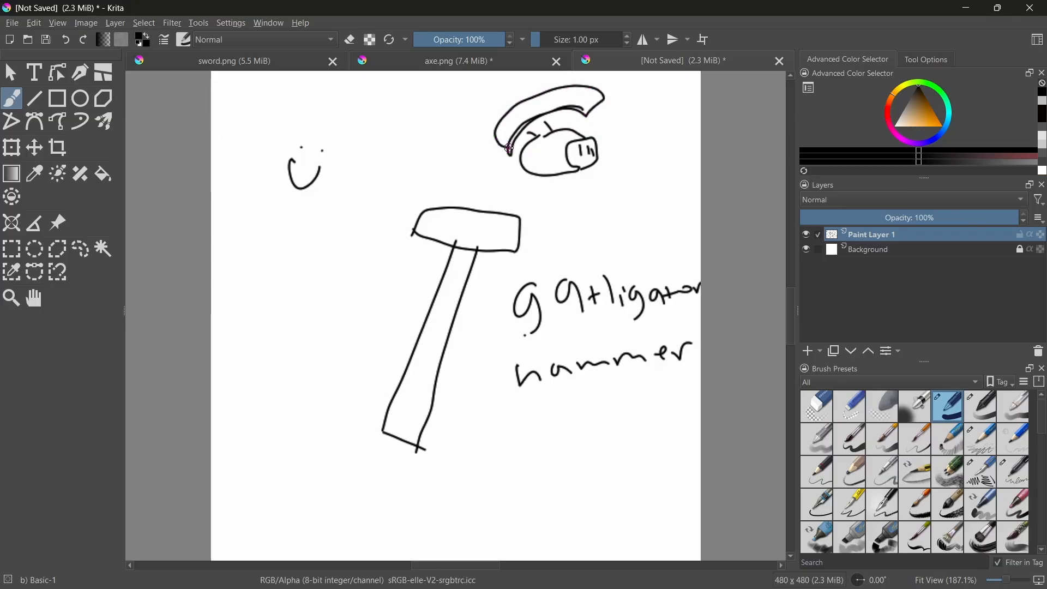